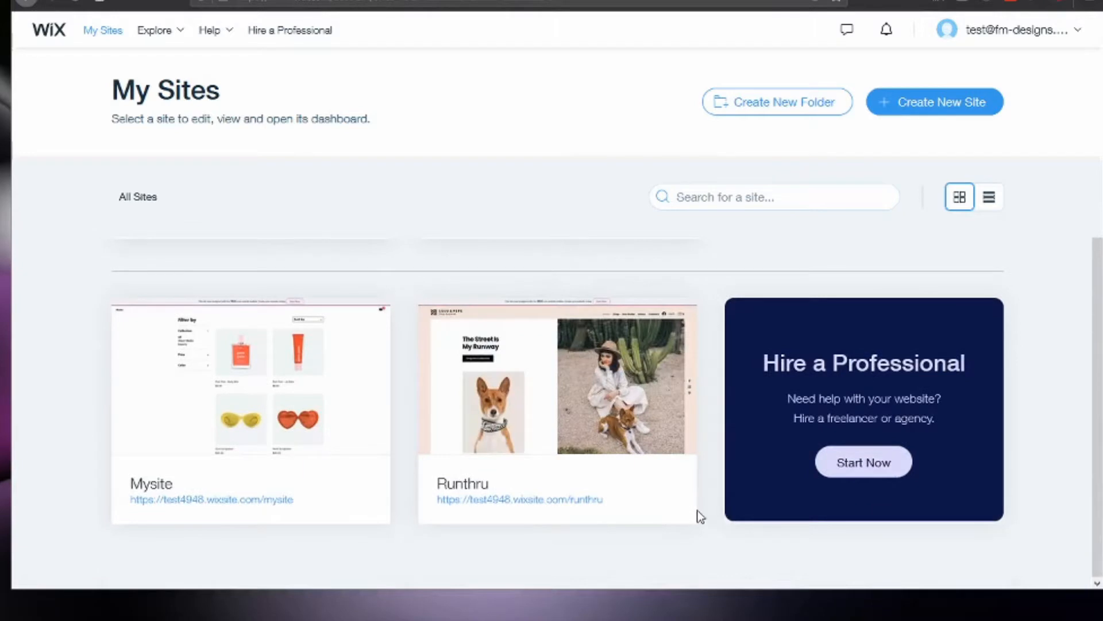
Open the Runthru site from the site list and launch it in the site editor.
mouse_move(698, 510)
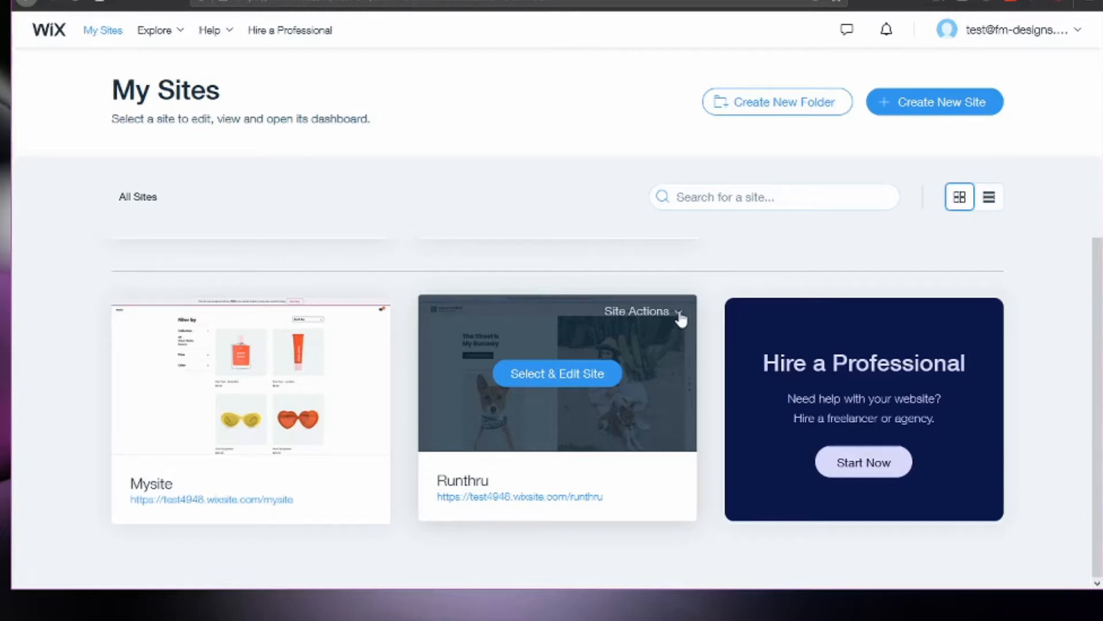
click(587, 490)
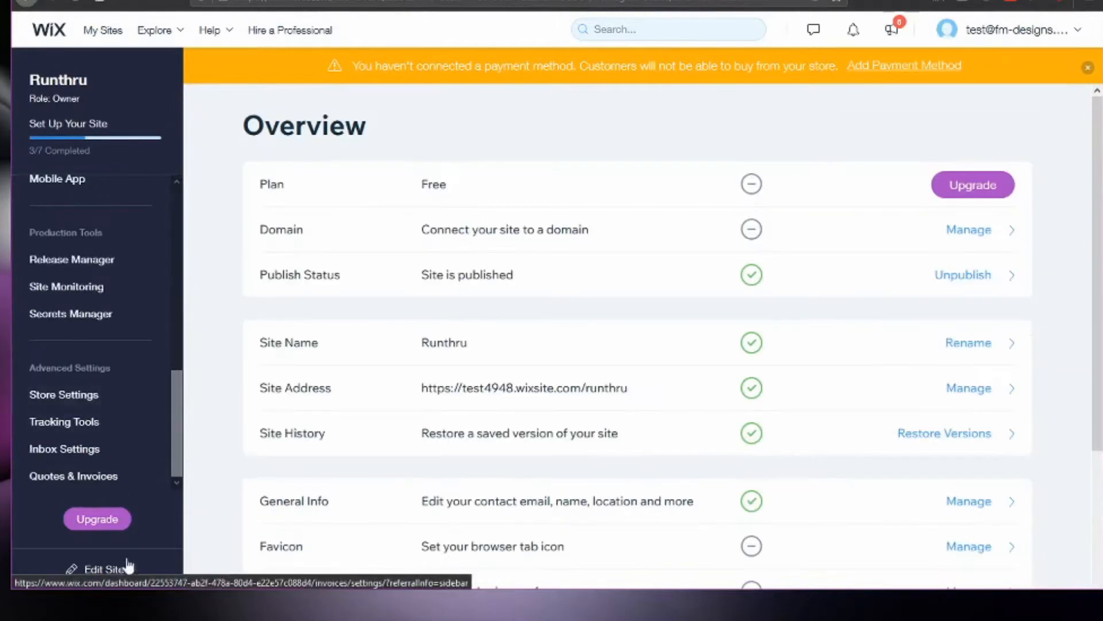
click(100, 572)
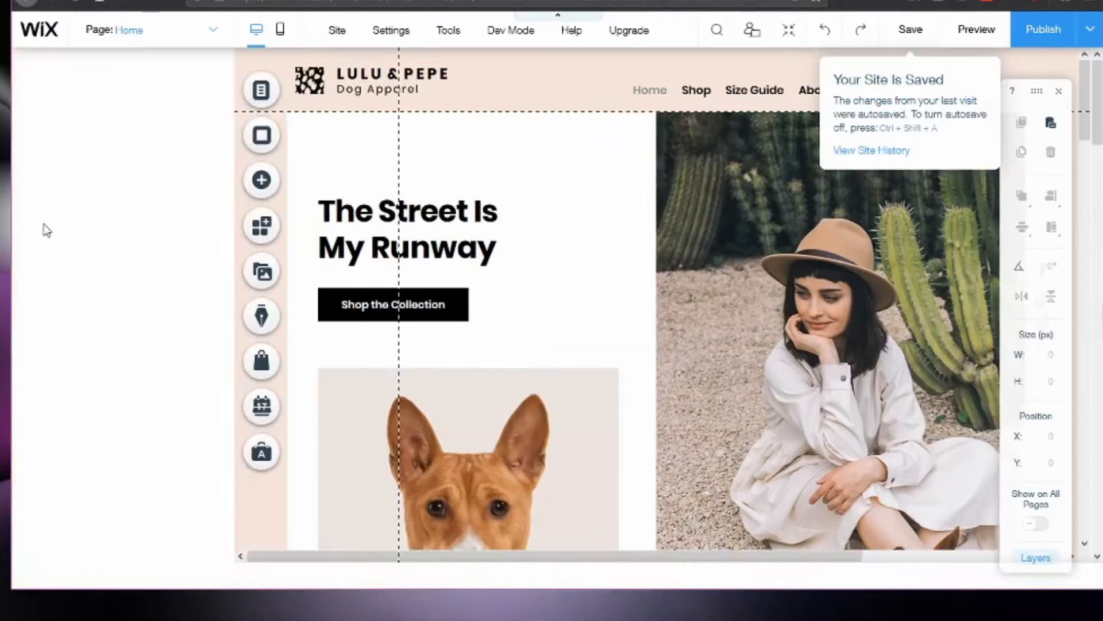
Find the Wix Multilingual app by searching the app market for "multilingual" and add it to the site.
click(268, 234)
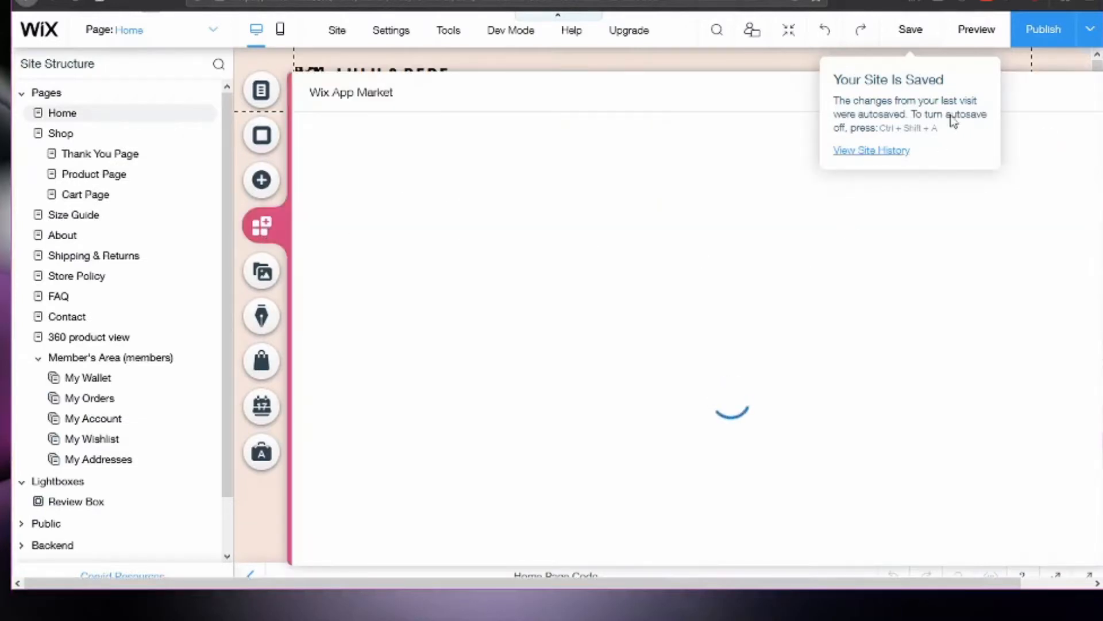
click(642, 236)
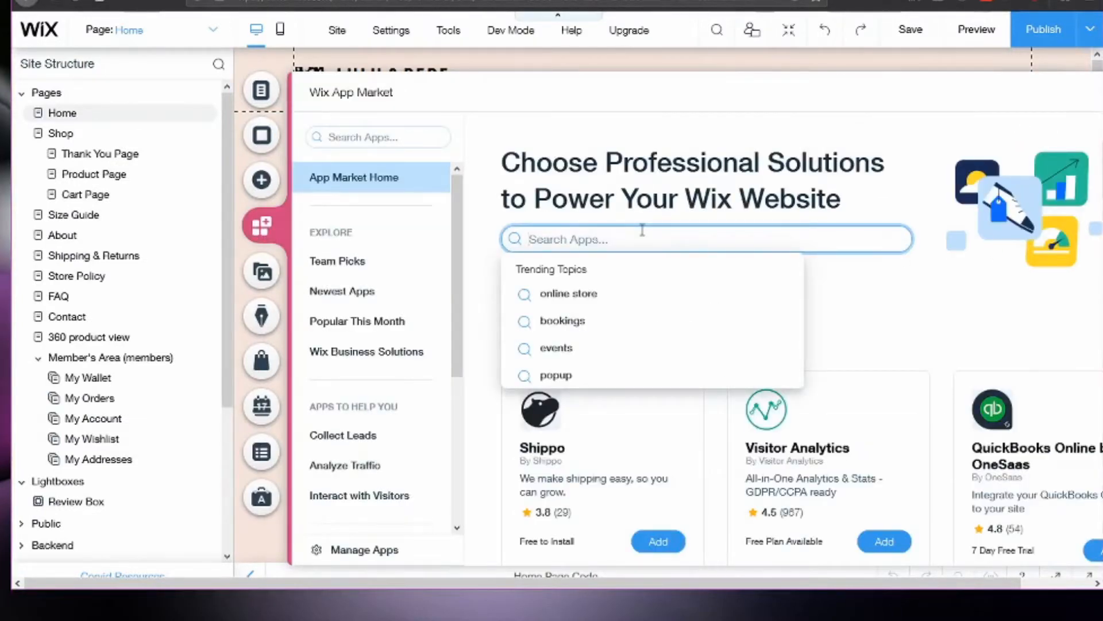
text(multi)
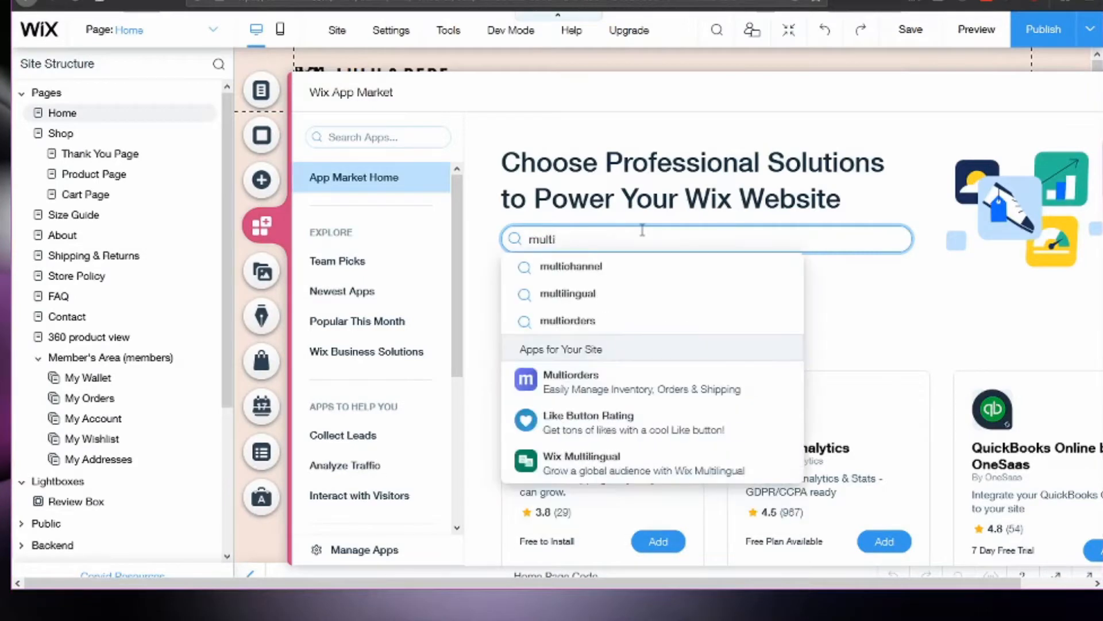
click(596, 293)
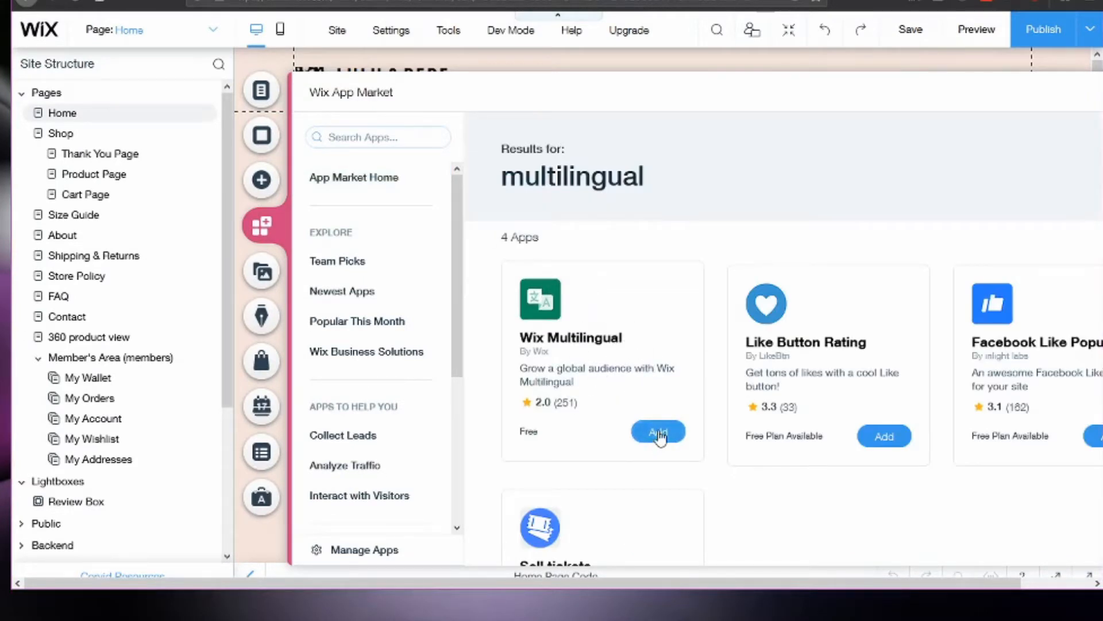
click(659, 436)
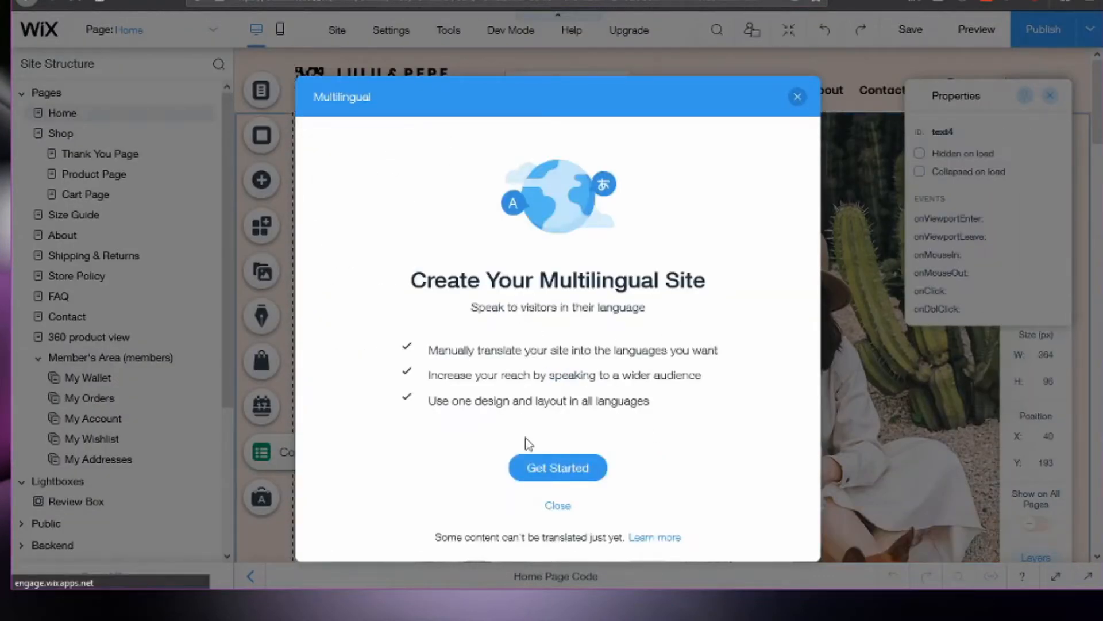
Start the multilingual setup with English and the United States flag as main language, and choose Spanish as the first added language.
click(560, 475)
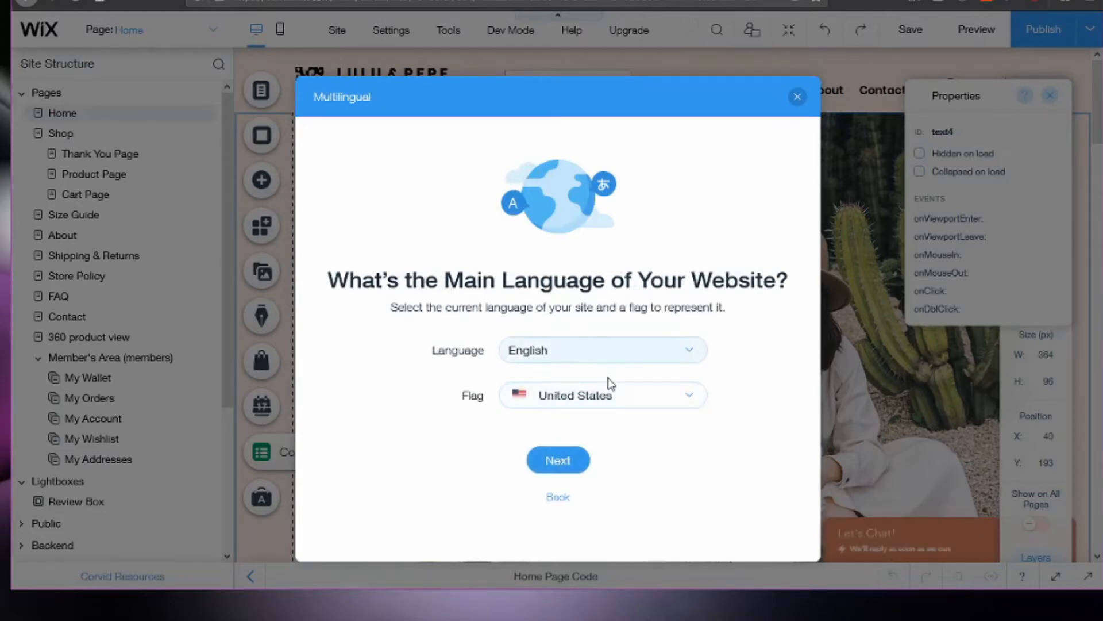
click(565, 467)
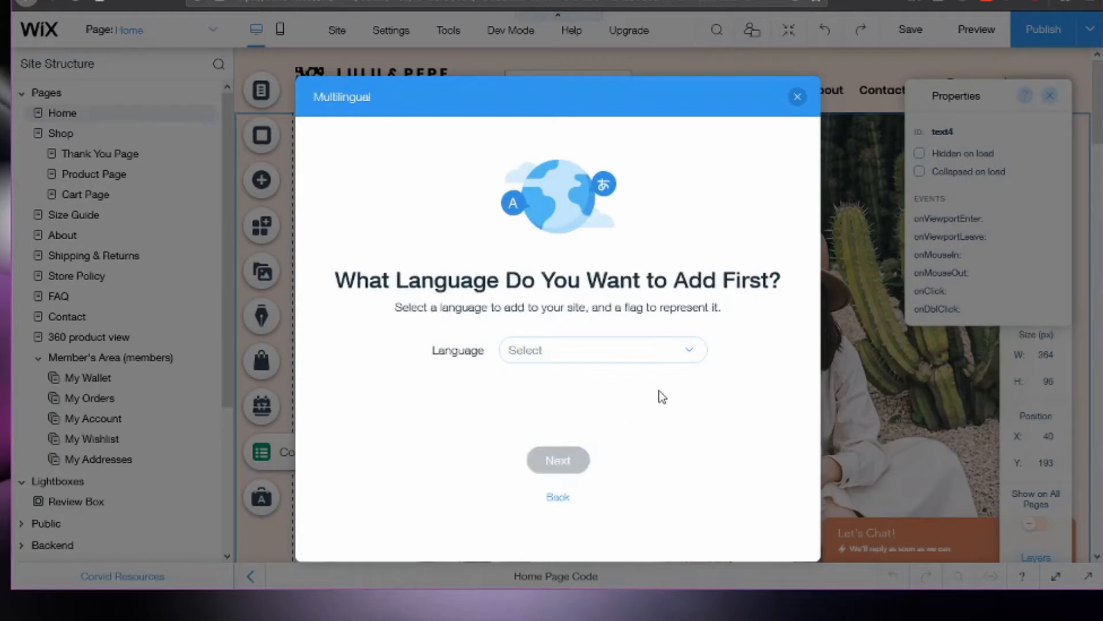
click(632, 356)
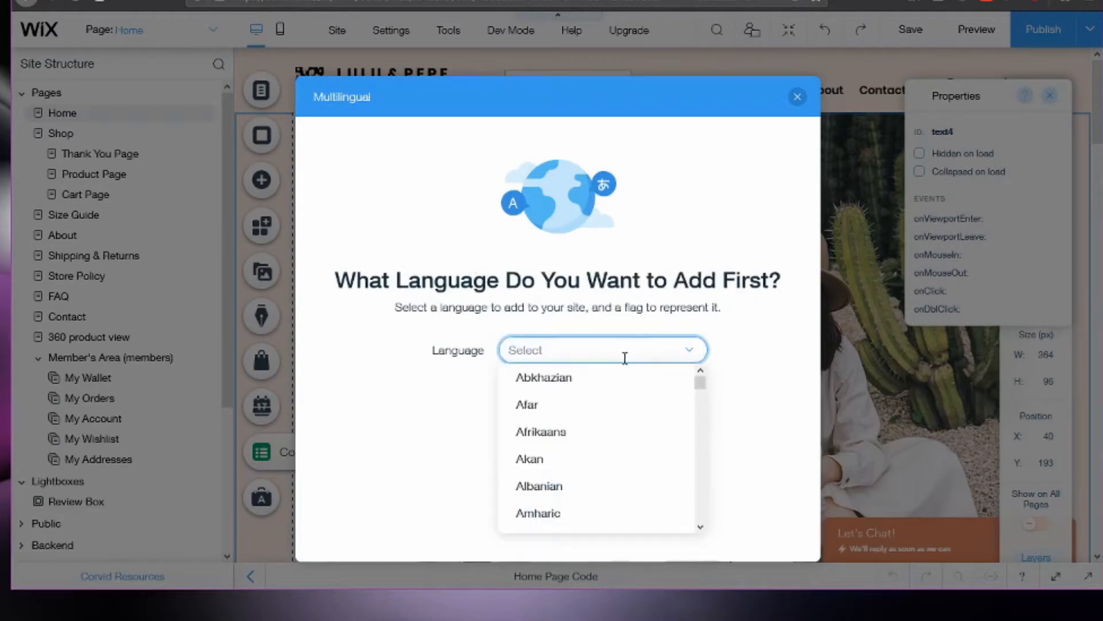
text(spanish)
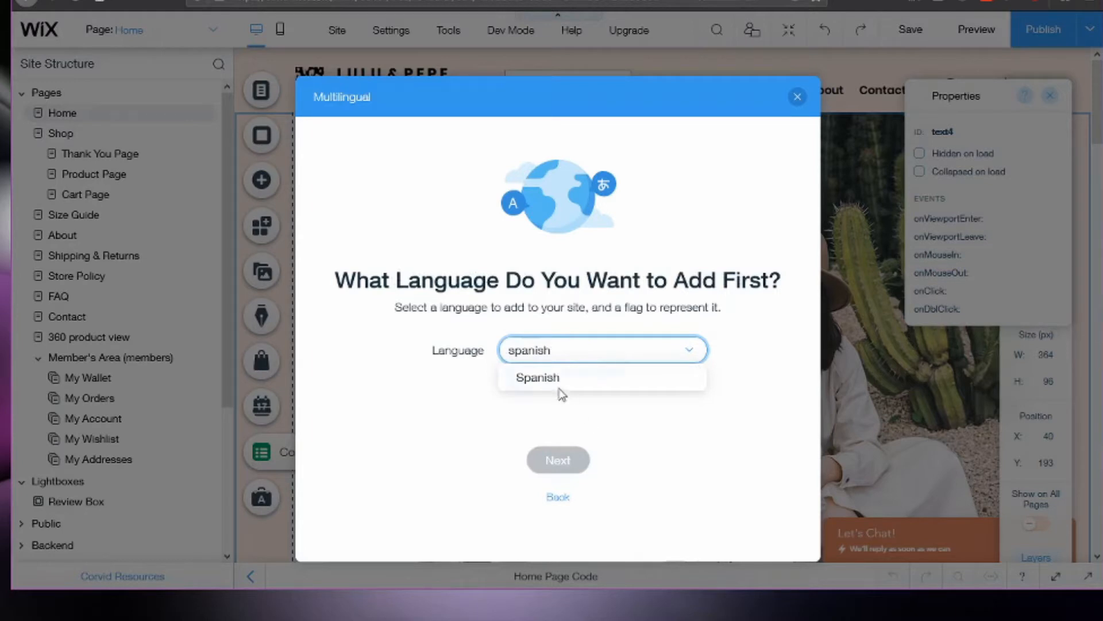
click(558, 384)
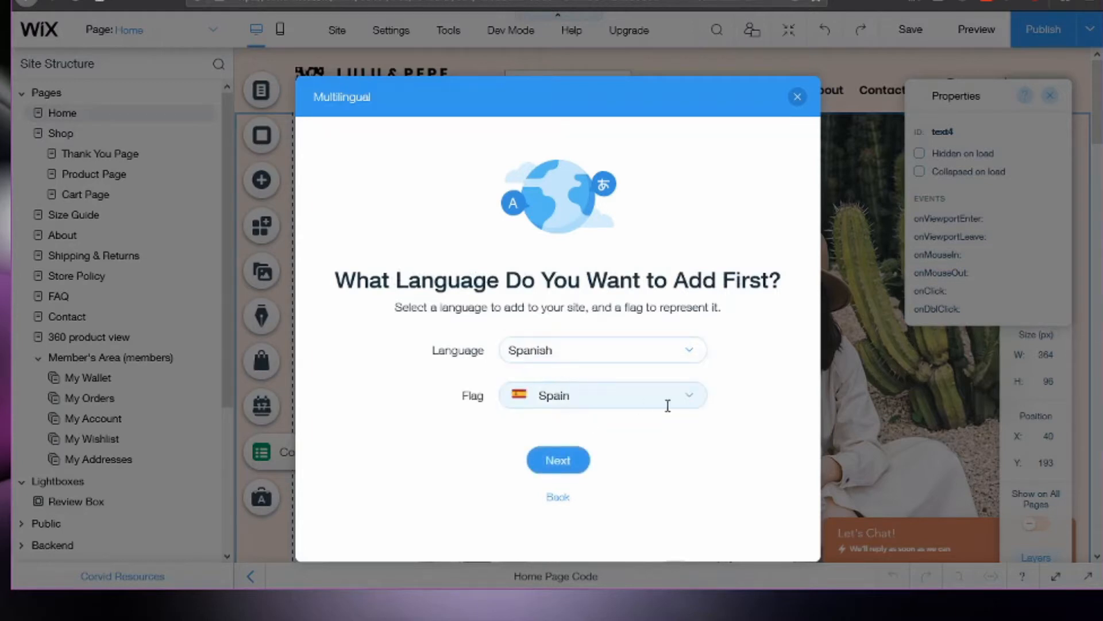
Keep Spain as the flag for Spanish and complete the multilingual setup, dismissing the translation introduction.
click(689, 404)
scroll(640, 476, down, 2)
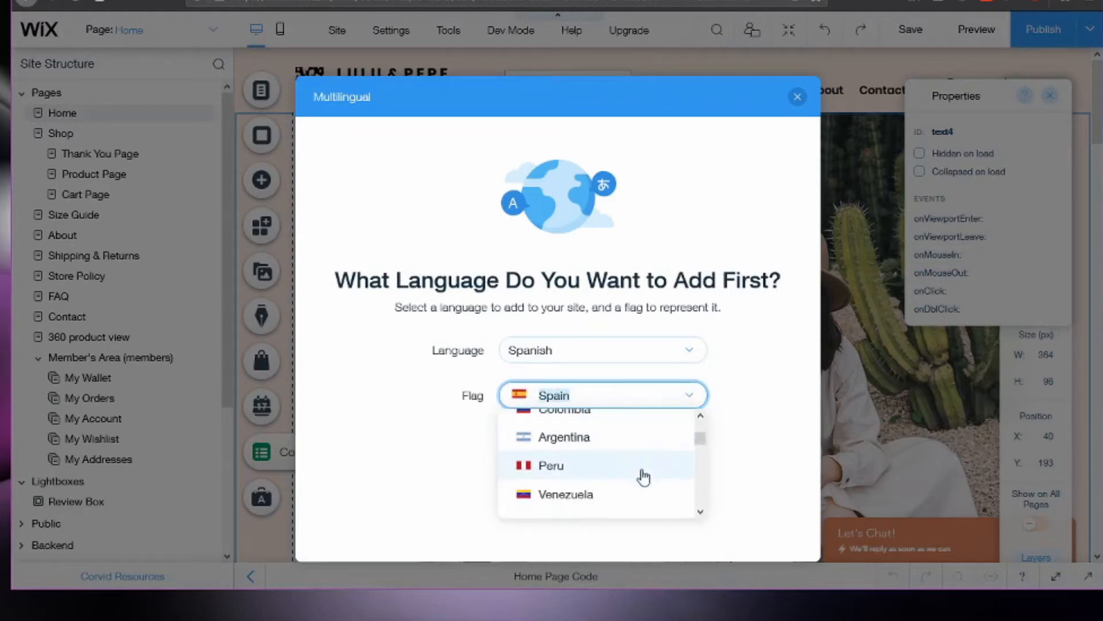
scroll(640, 475, up, 3)
click(587, 437)
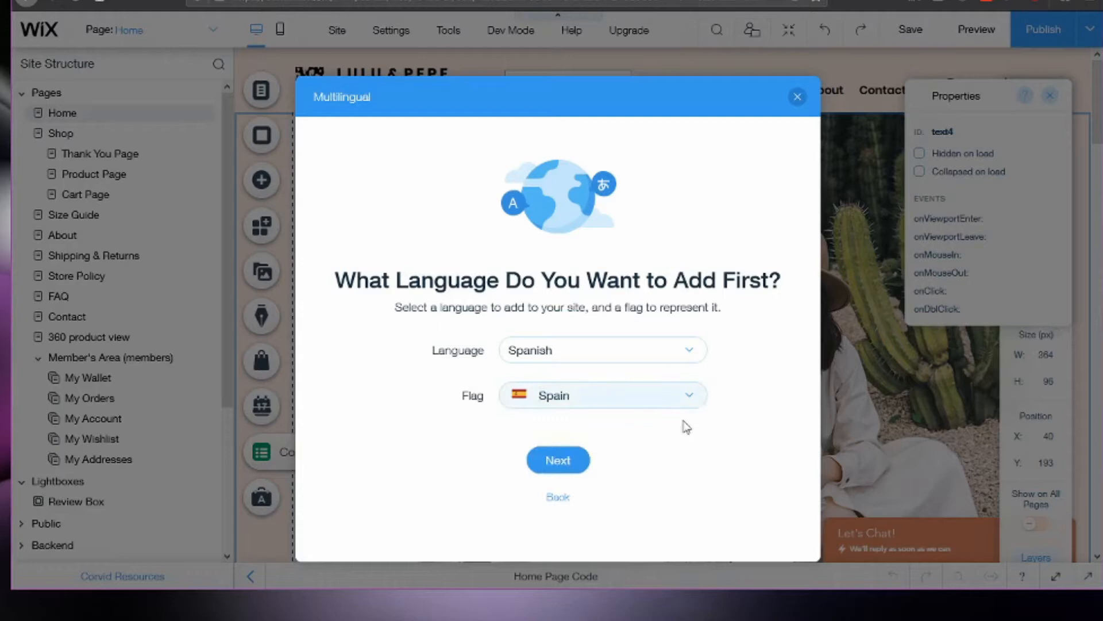
click(557, 460)
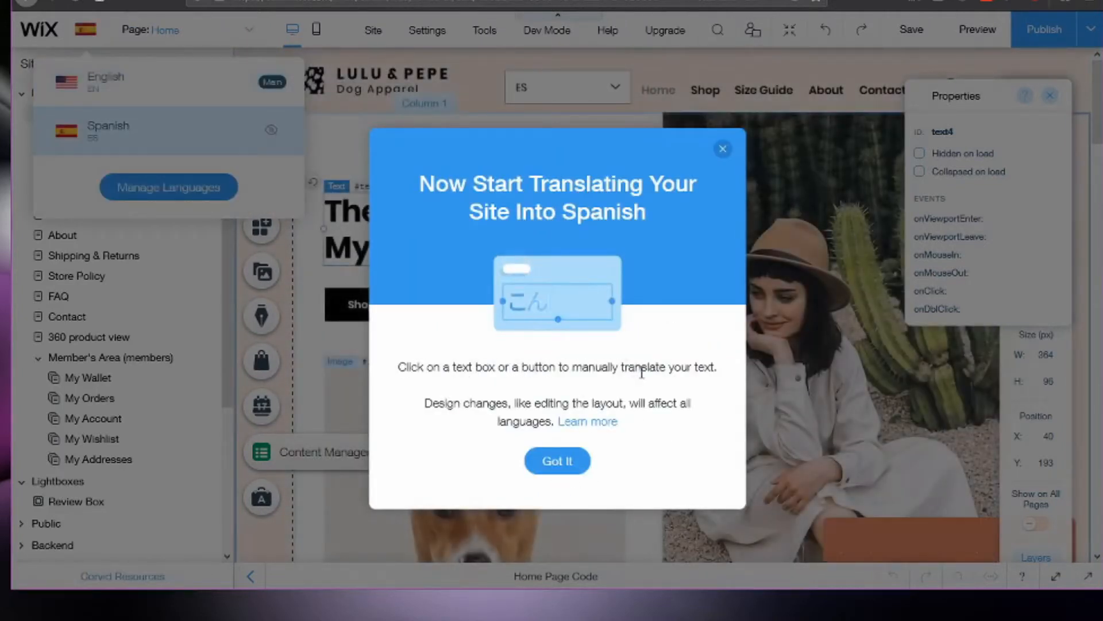
click(557, 460)
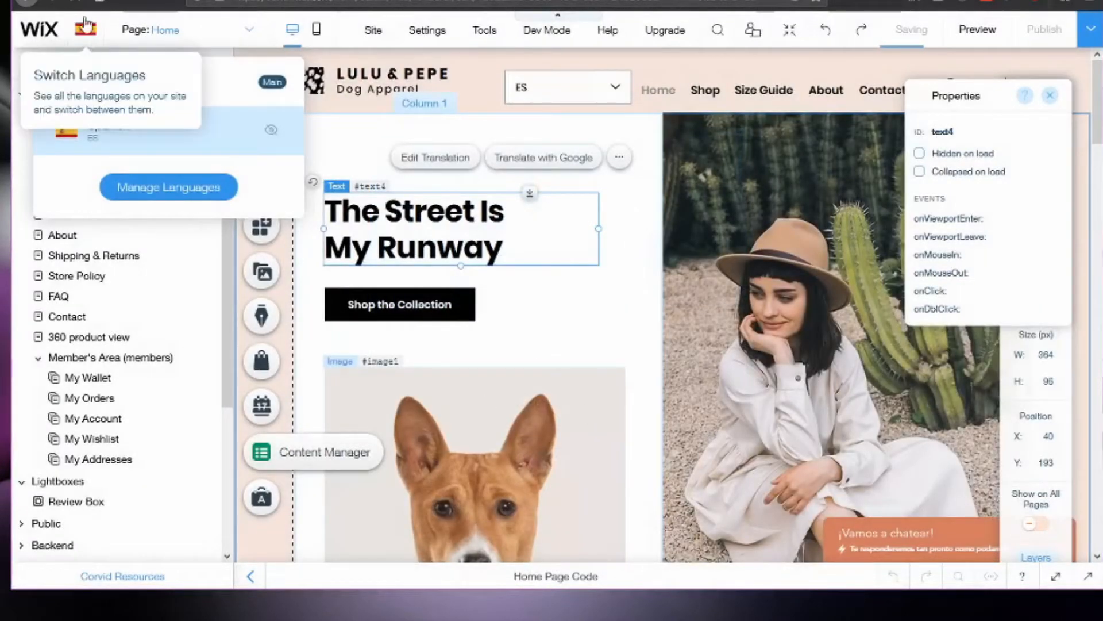
Close the language list and the selected heading's event properties.
click(88, 42)
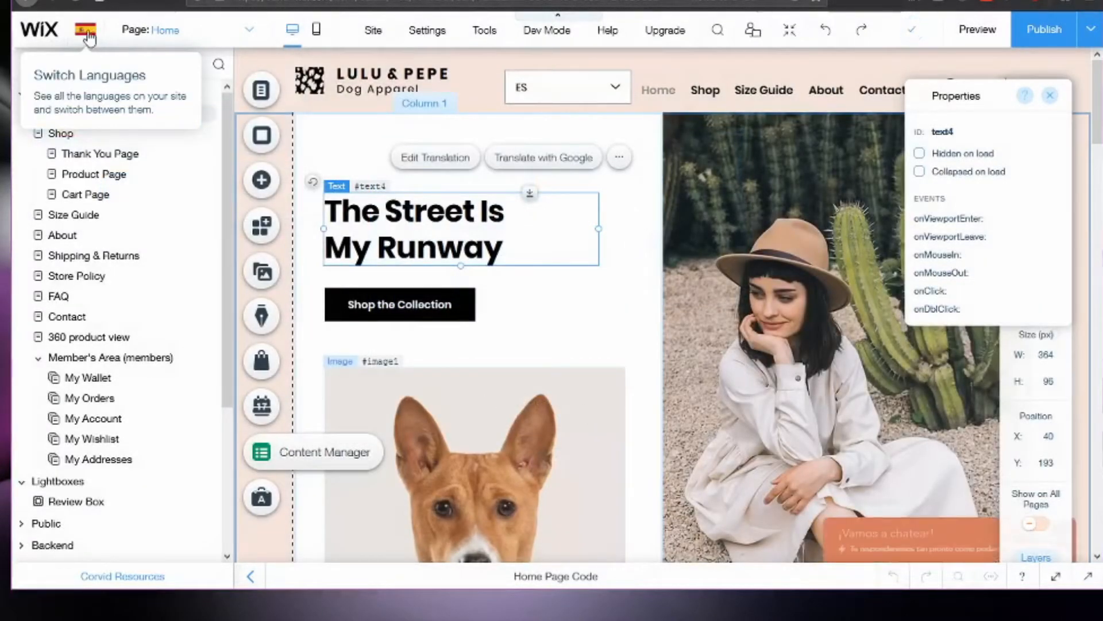
click(1050, 95)
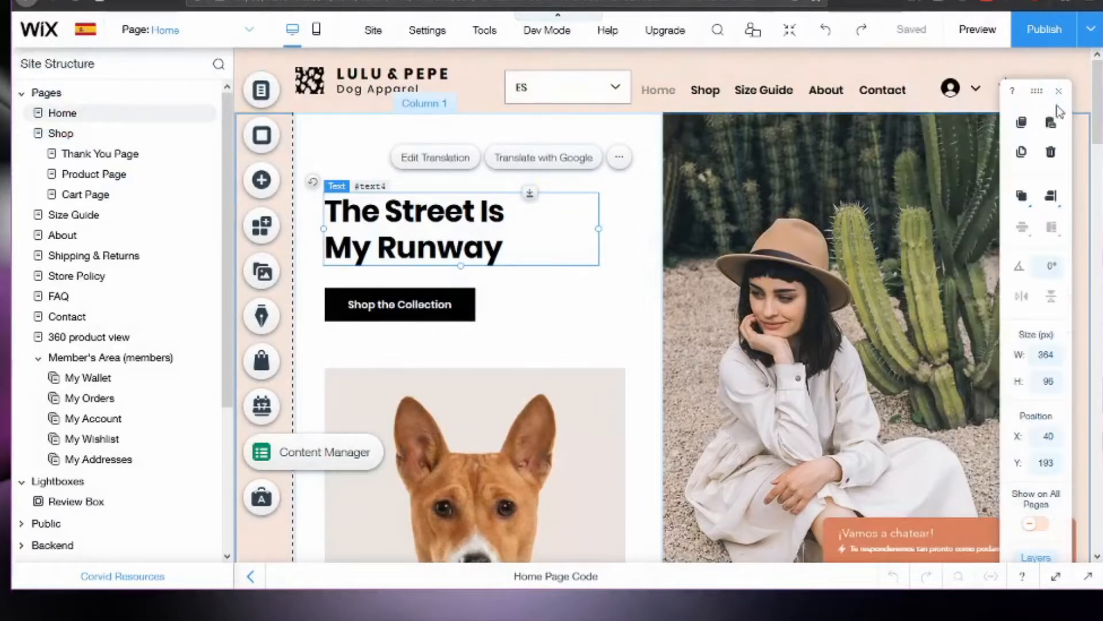
Switch the edited site version to English and back to Spanish.
click(86, 32)
click(108, 81)
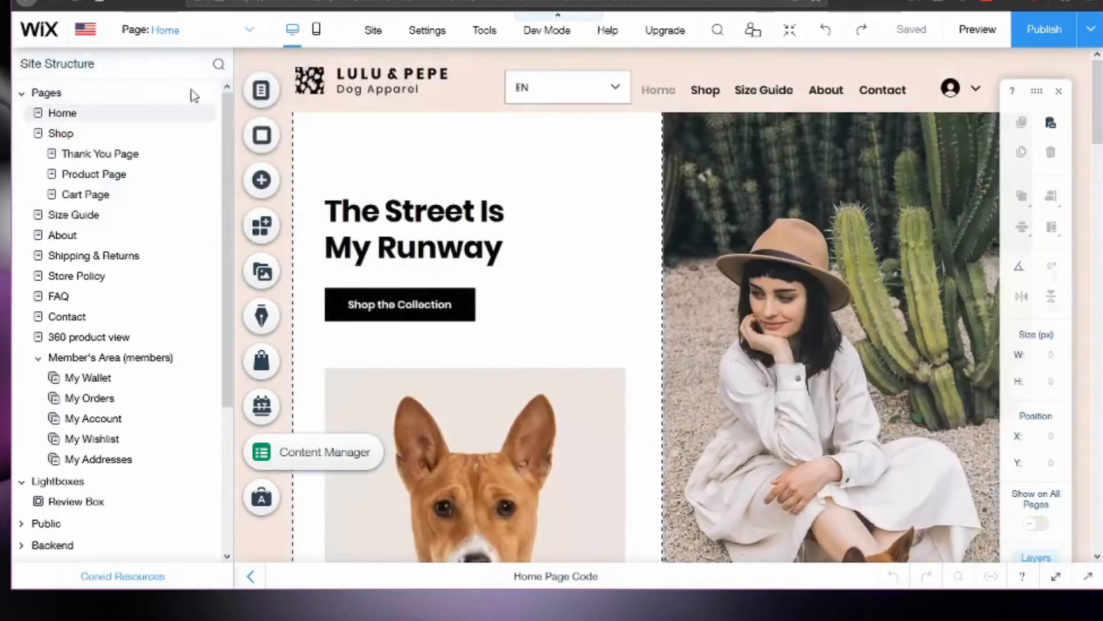
click(85, 33)
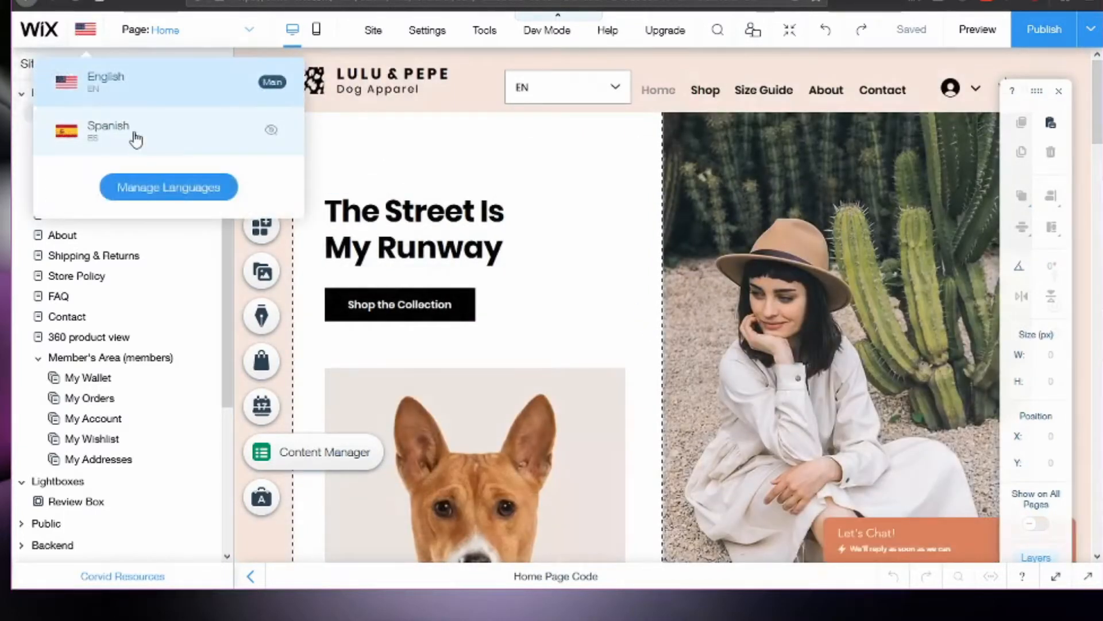
click(110, 127)
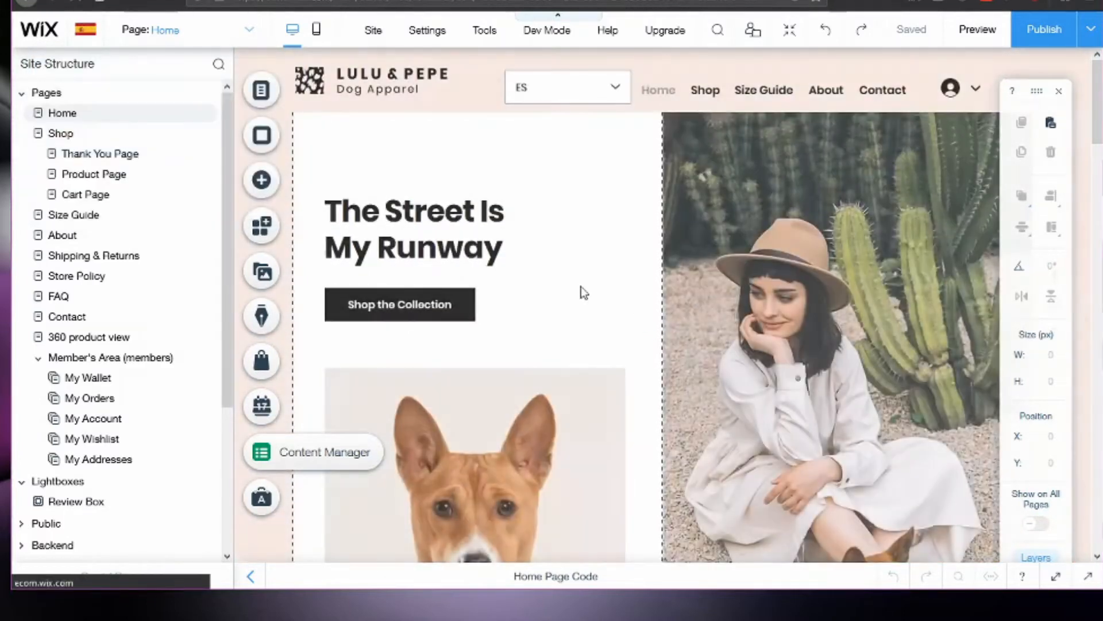
Translate the "The Street Is My Runway" heading and the "Shop the Collection" button on the Home page into Spanish with Google.
click(436, 235)
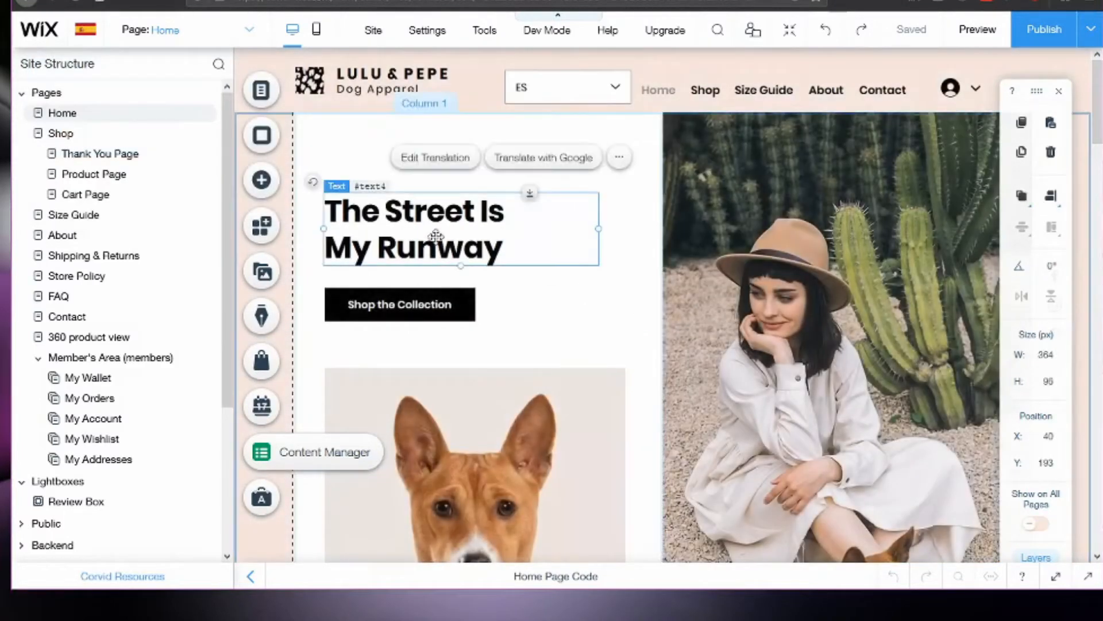
click(544, 158)
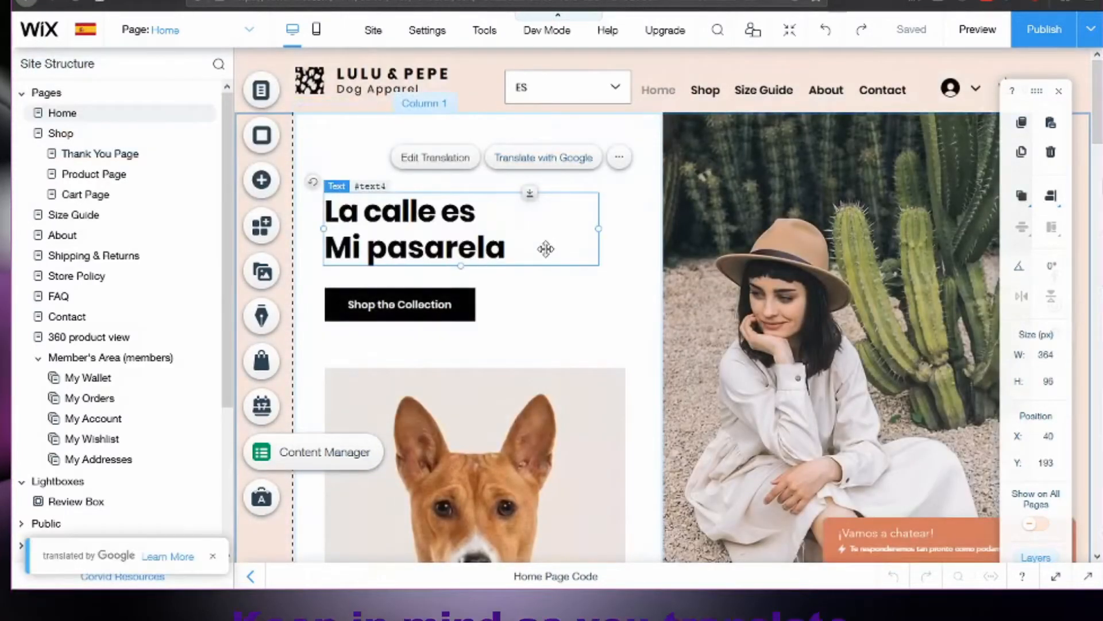
click(454, 307)
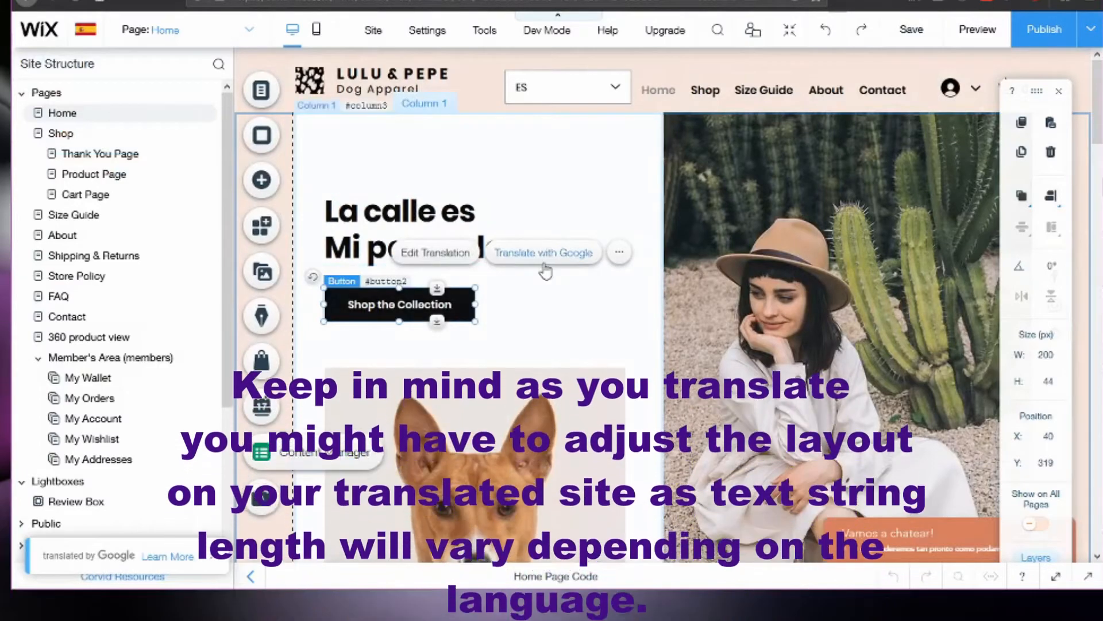
click(544, 252)
click(549, 281)
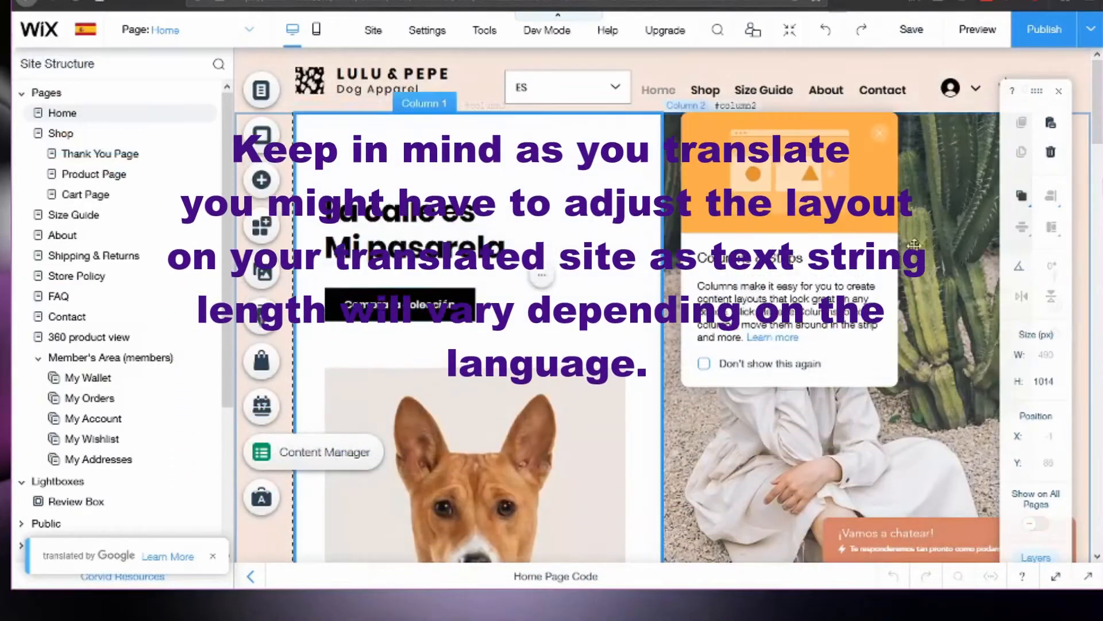
scroll(550, 282, down, 1)
scroll(549, 281, up, 1)
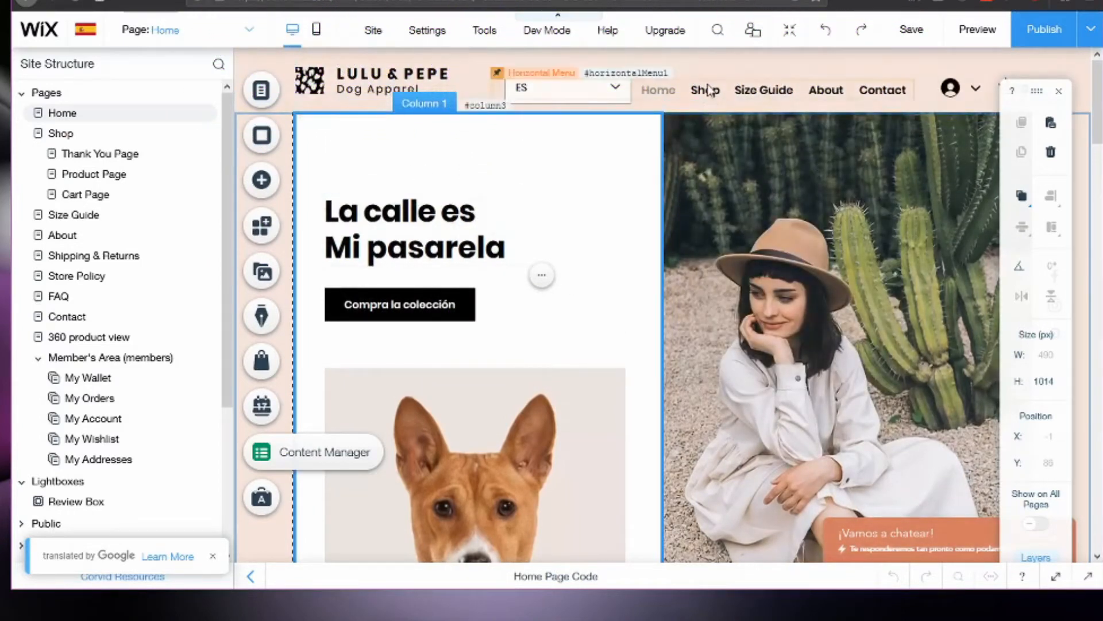
Open page management for the Spanish version and rename the Home page as Inicio.
click(764, 98)
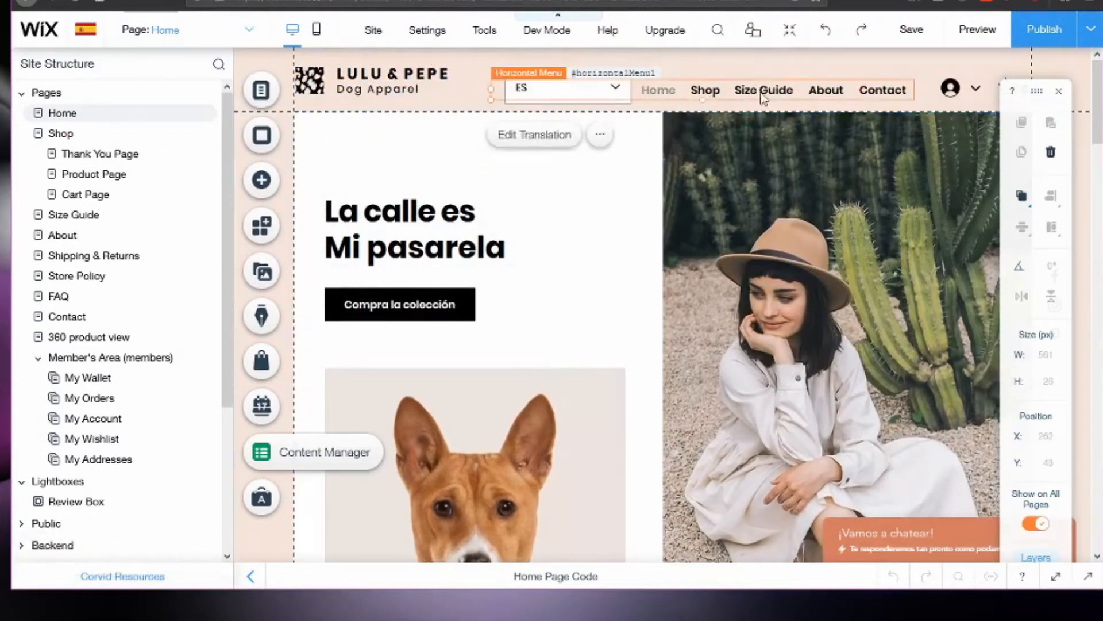
click(184, 29)
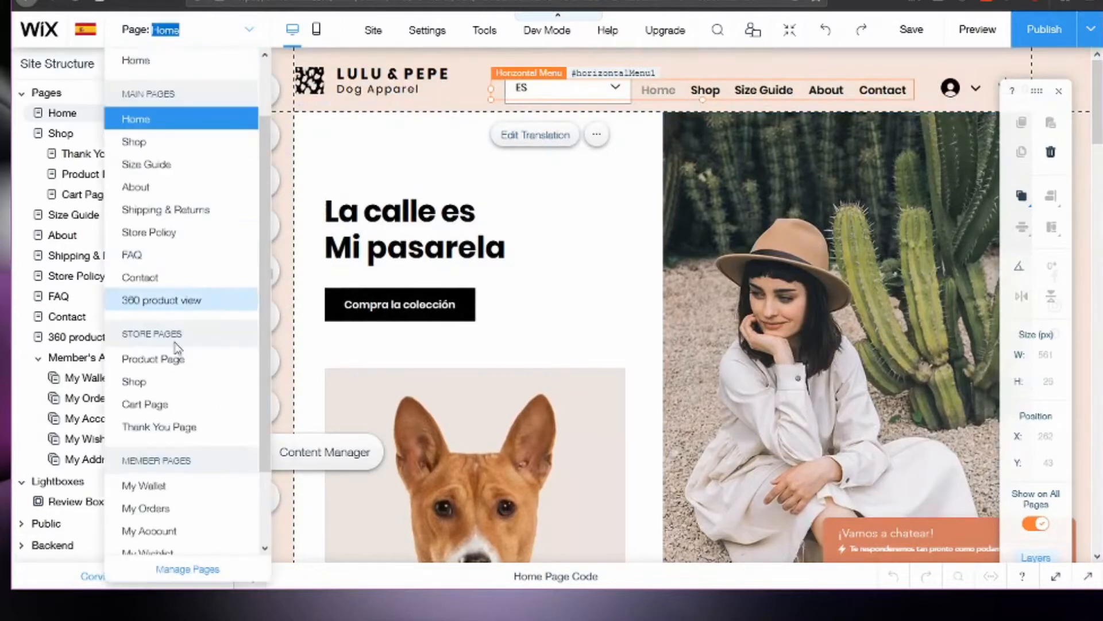
scroll(196, 546, down, 3)
click(198, 575)
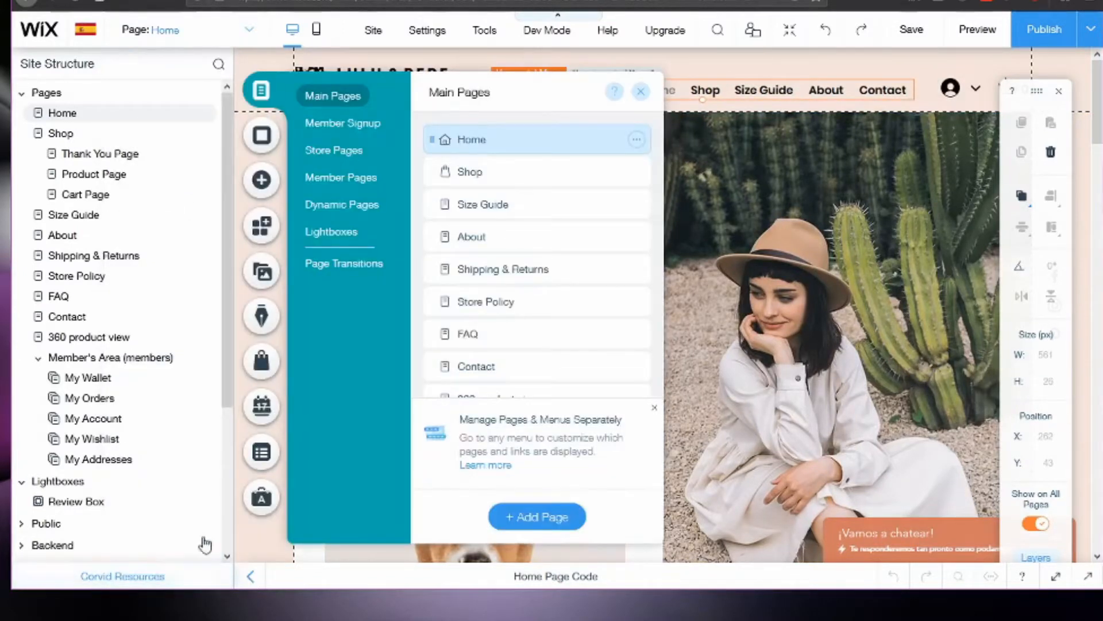
double_click(478, 139)
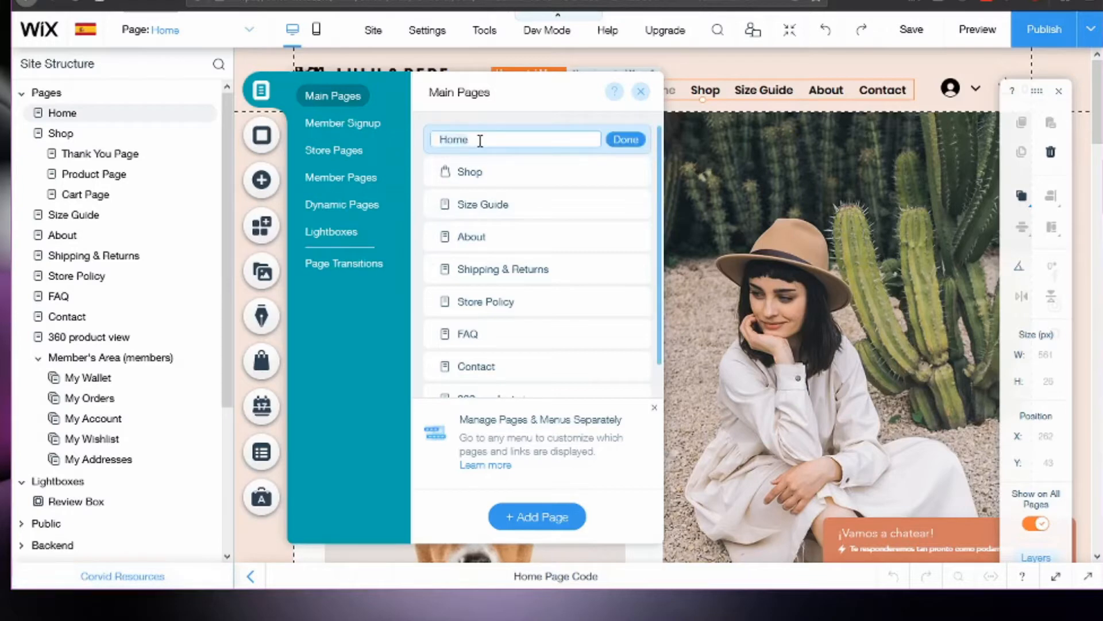
text(Inicio)
click(625, 139)
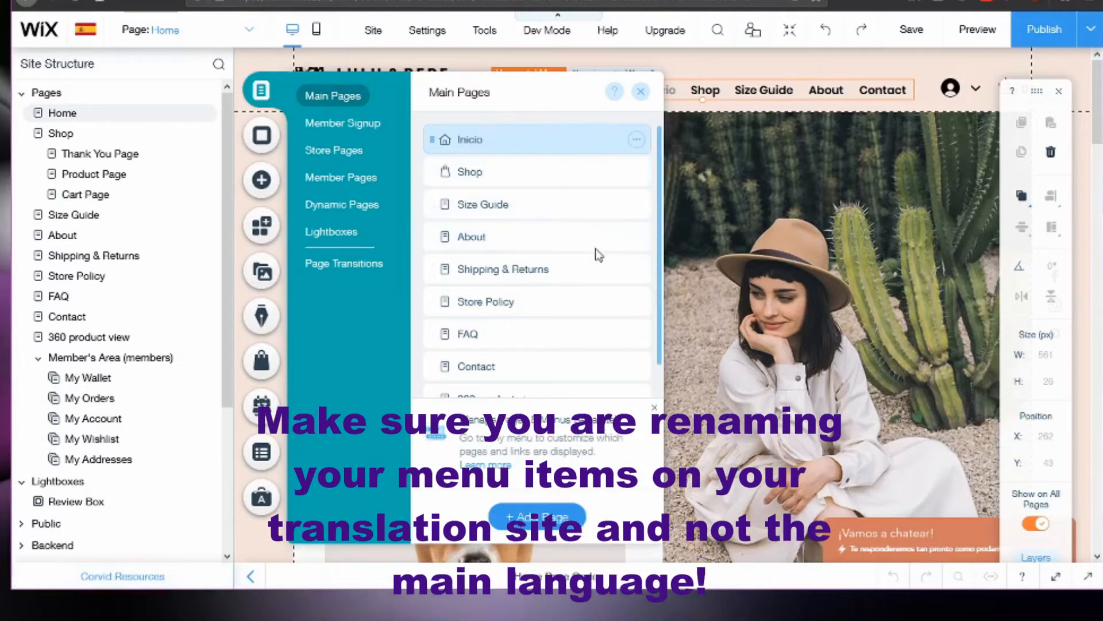
Rename the Shop page as Tienda in the Spanish version.
double_click(476, 172)
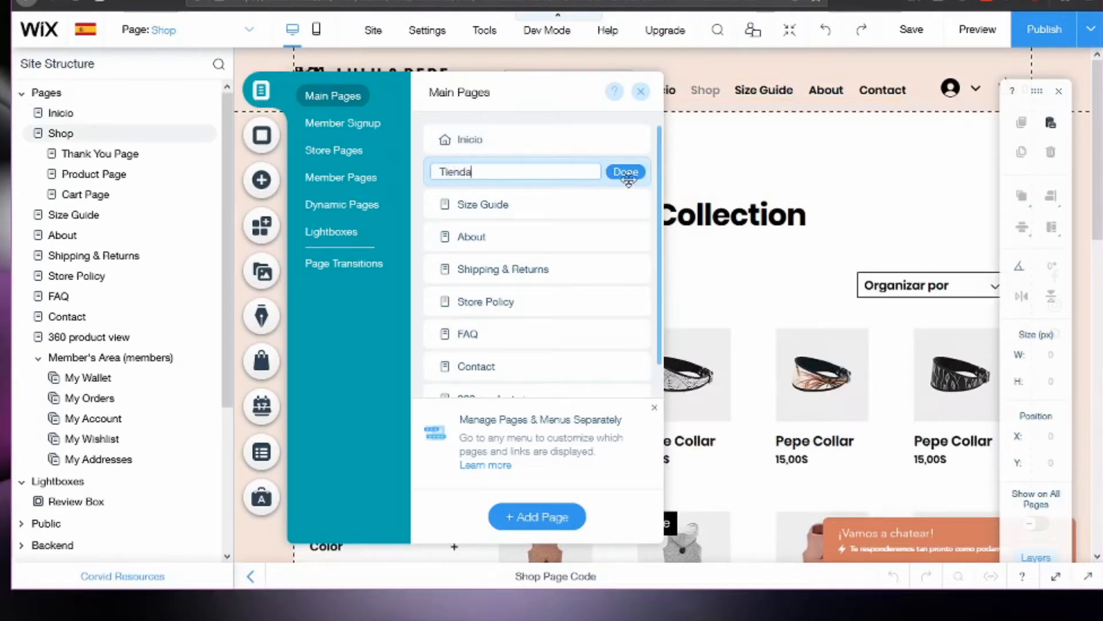
click(626, 172)
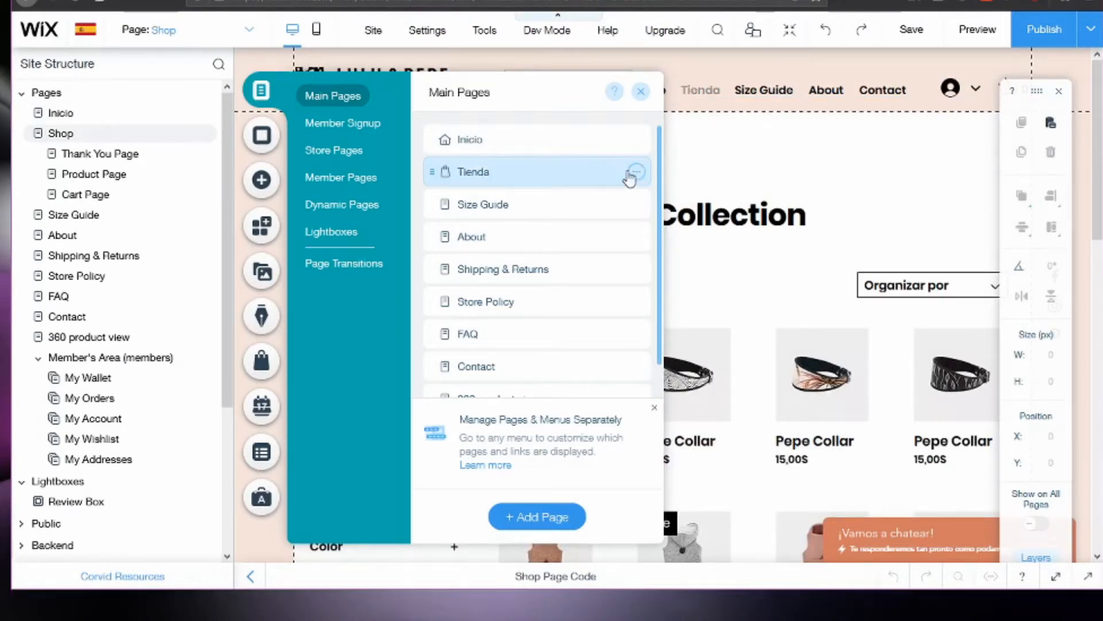
Rename the About page as Sobre Nosotros in the Spanish version and close page management.
double_click(471, 236)
text(Sobre)
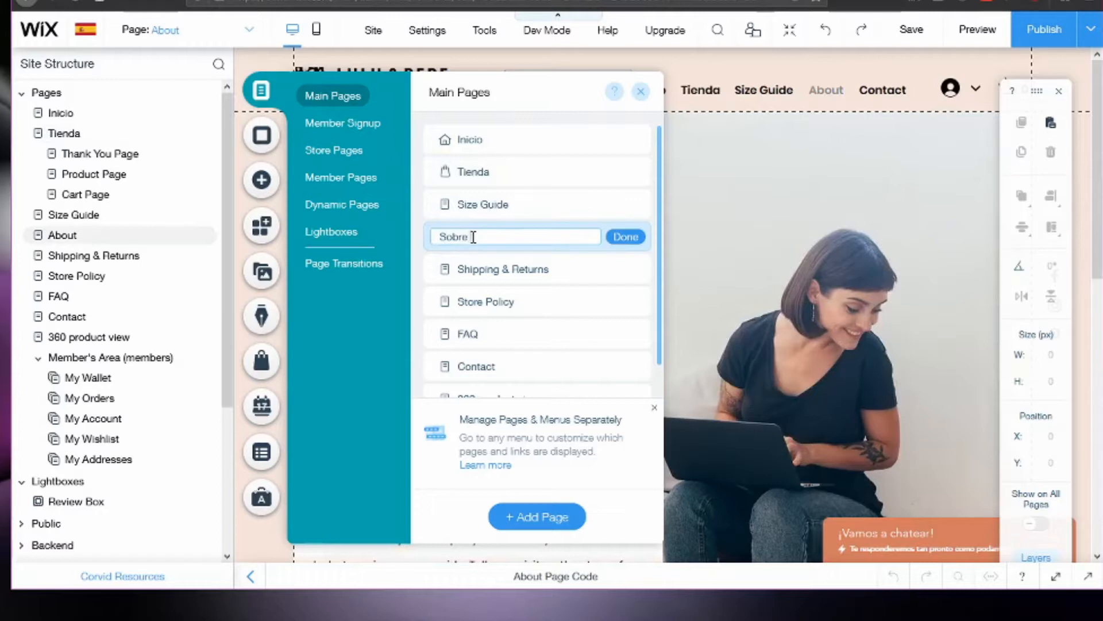
text( Nosotros)
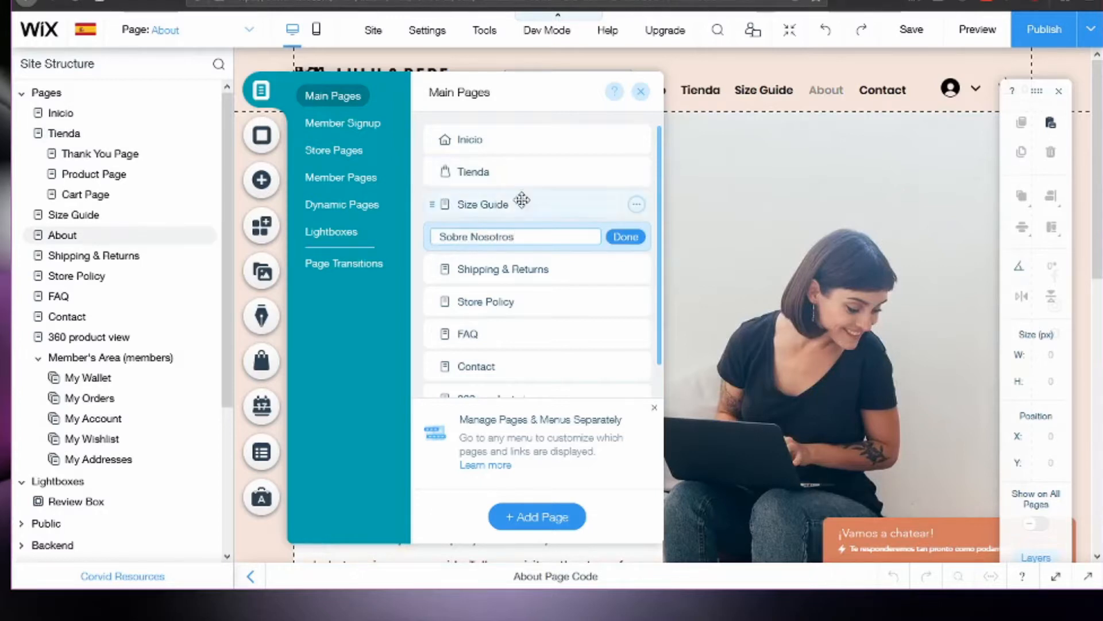
click(625, 237)
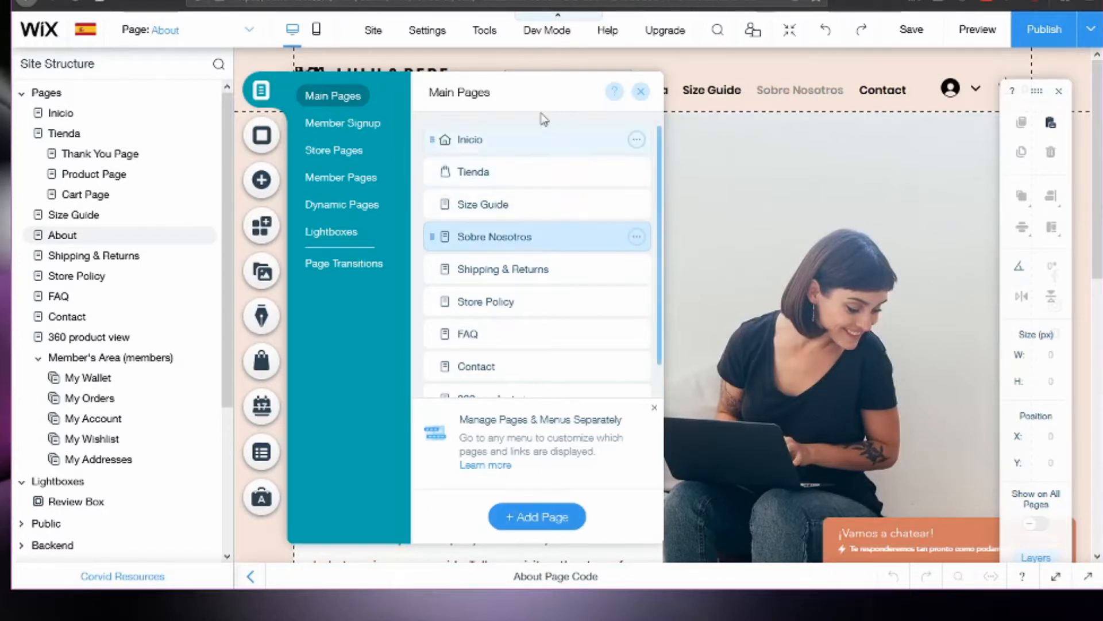
click(641, 91)
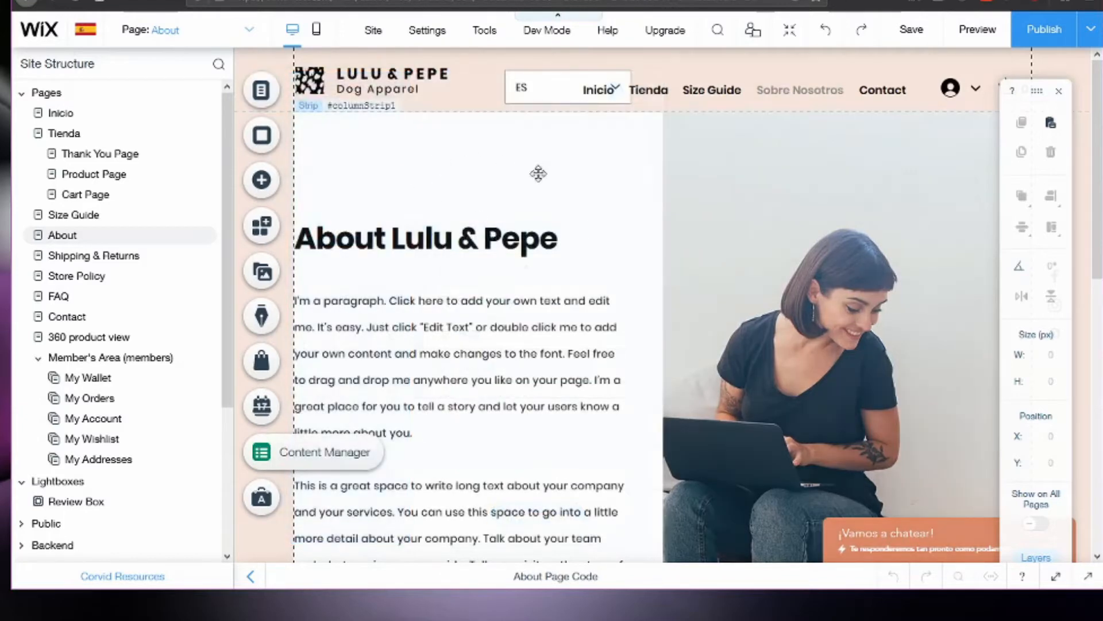
Move the language menu out from under the header's horizontal menu to about X 210, Y 25.
click(648, 94)
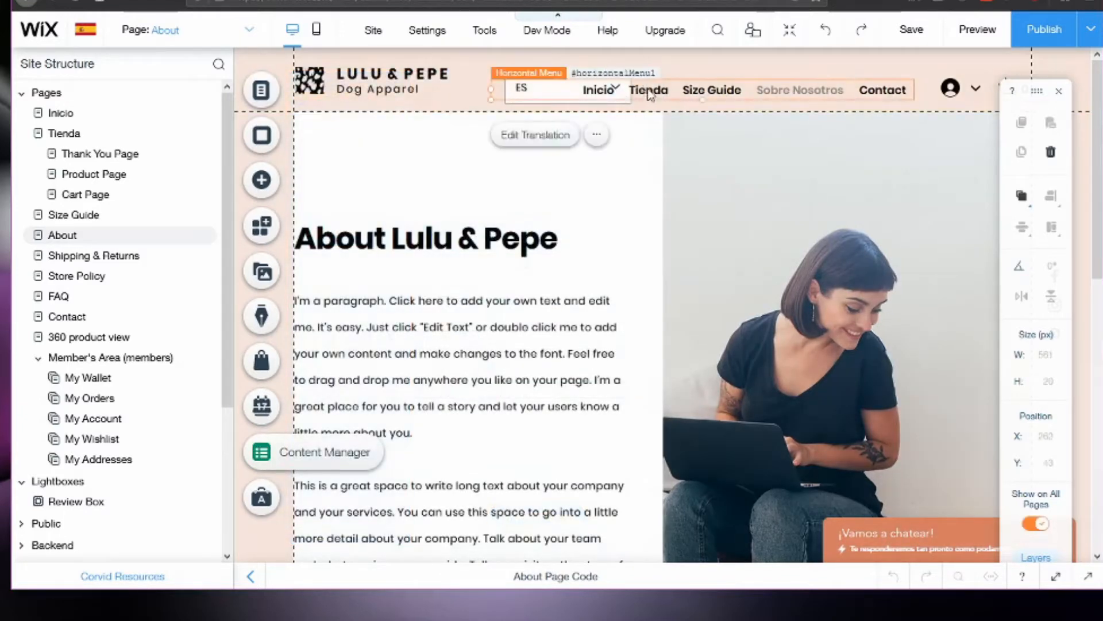
click(511, 101)
drag(513, 93, 444, 92)
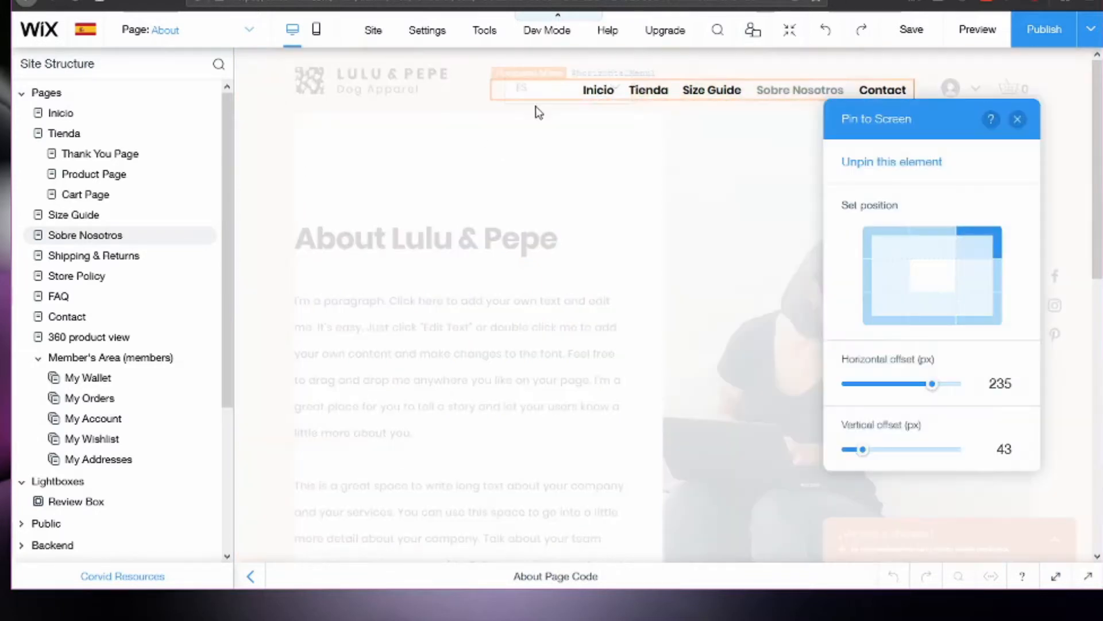
click(1018, 120)
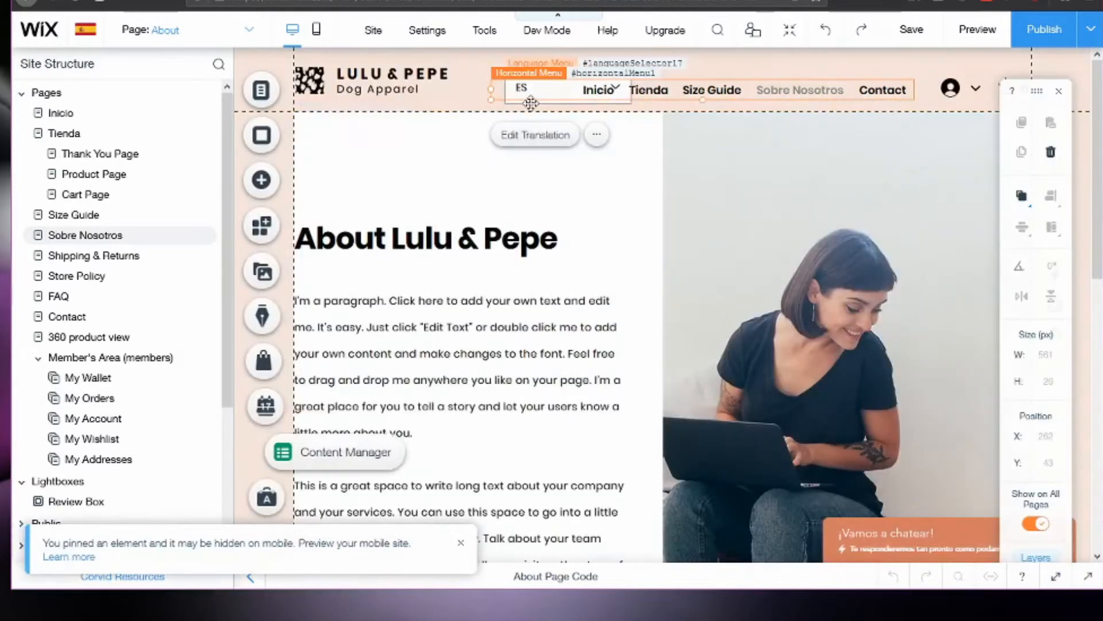
mouse_move(519, 92)
mouse_down()
mouse_move(475, 99)
mouse_move(534, 103)
mouse_up()
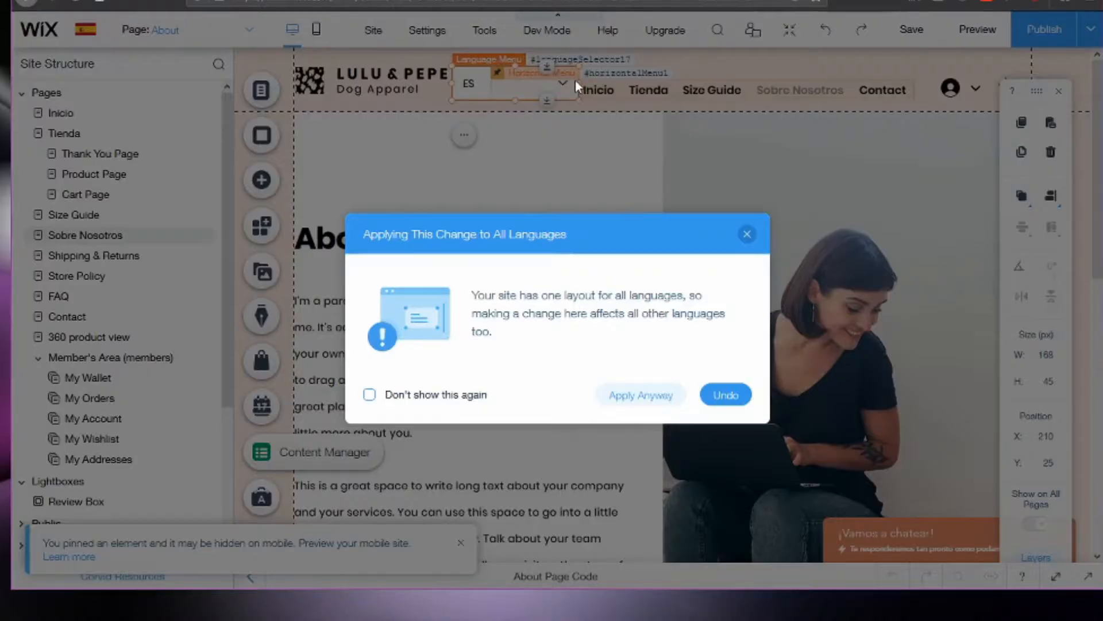
click(747, 235)
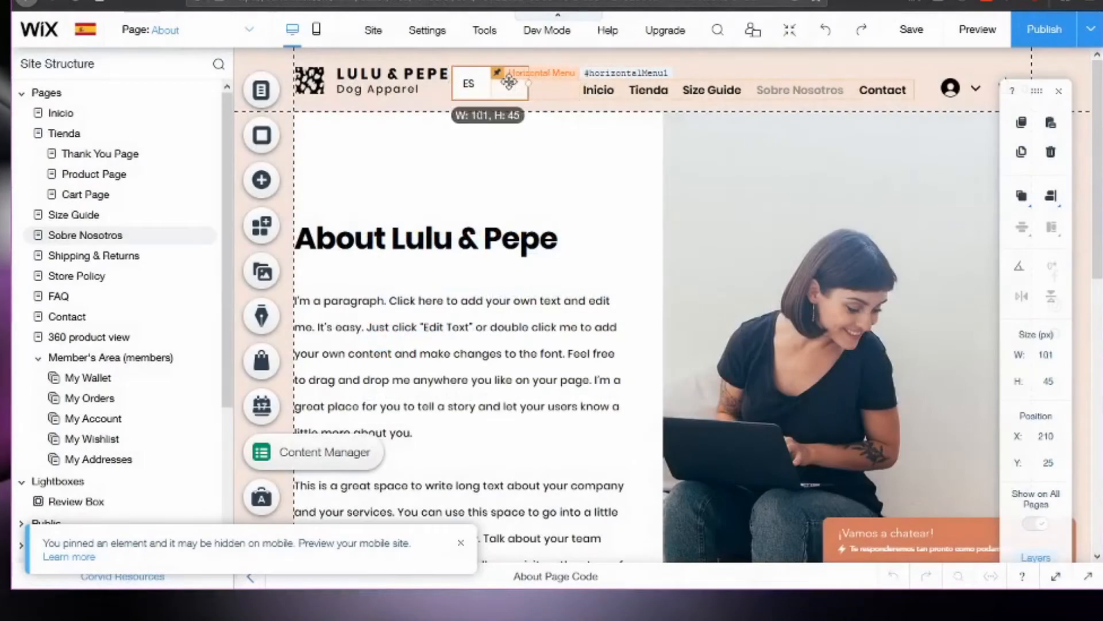
Narrow the language menu to about 91 px, move it to the header's upper-right corner at X 980, Y 0, and apply the change to all languages.
drag(513, 82, 1054, 57)
click(748, 235)
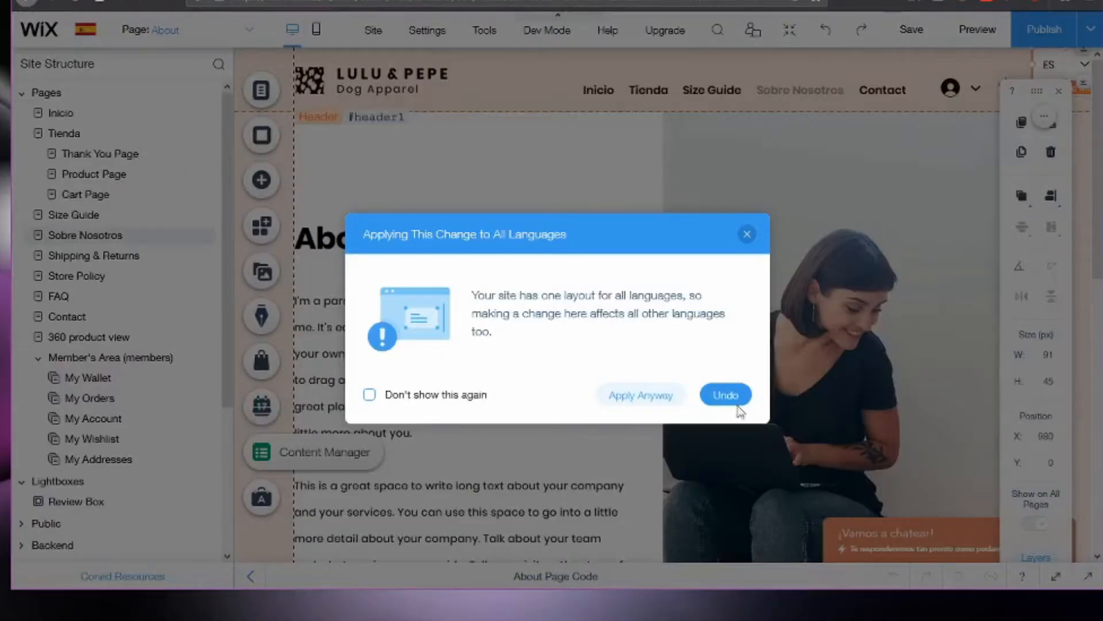
click(634, 396)
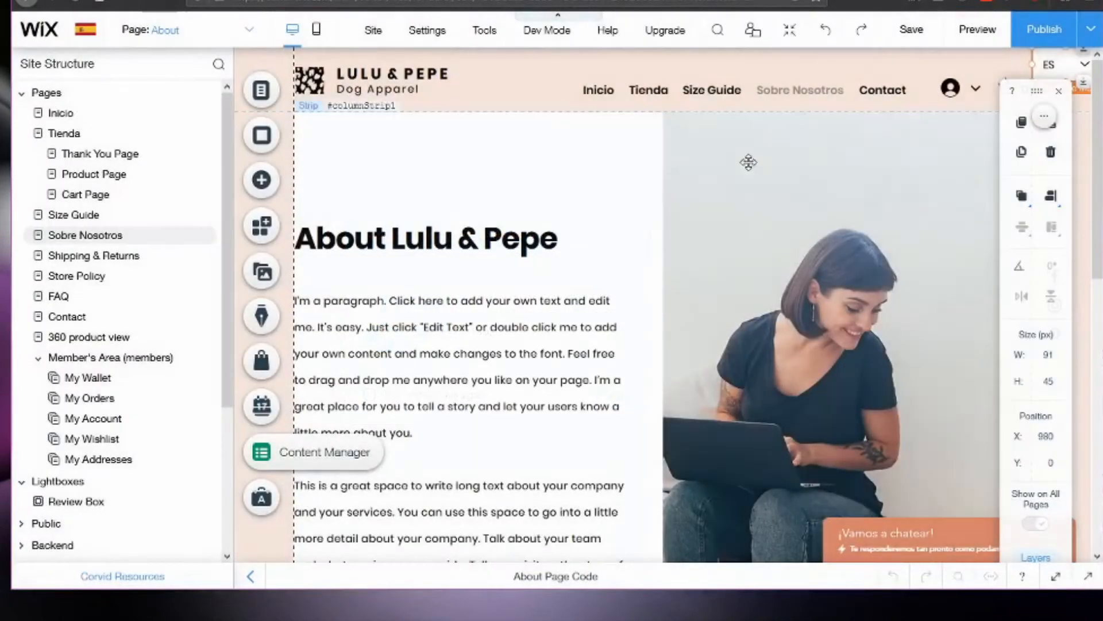
Compare the header menu in the English version of the site, returning to the Spanish version.
click(85, 34)
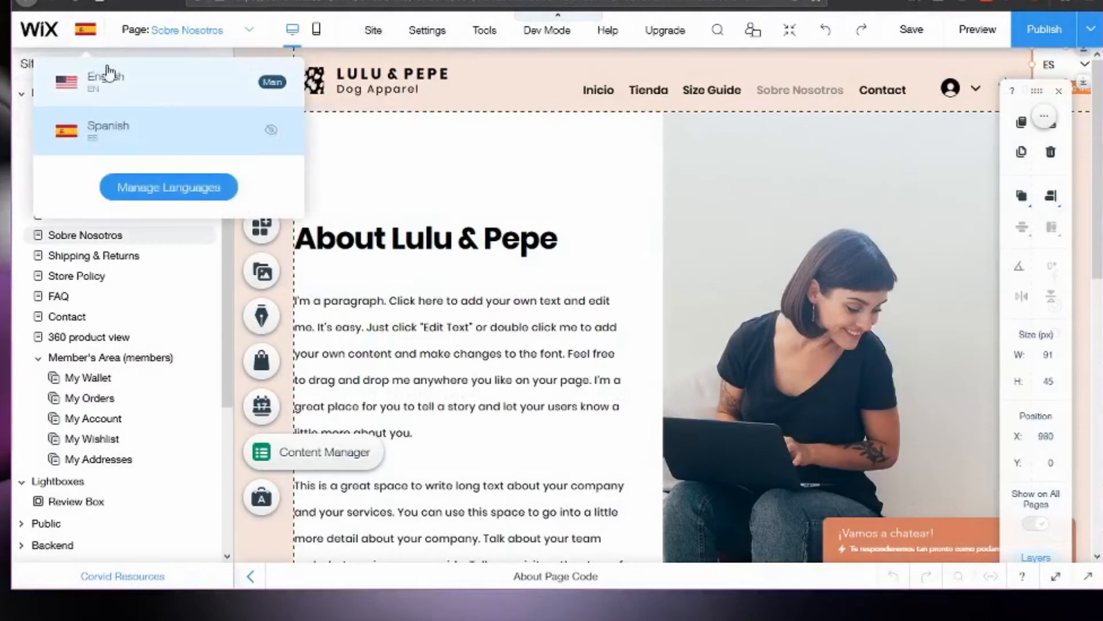
click(108, 87)
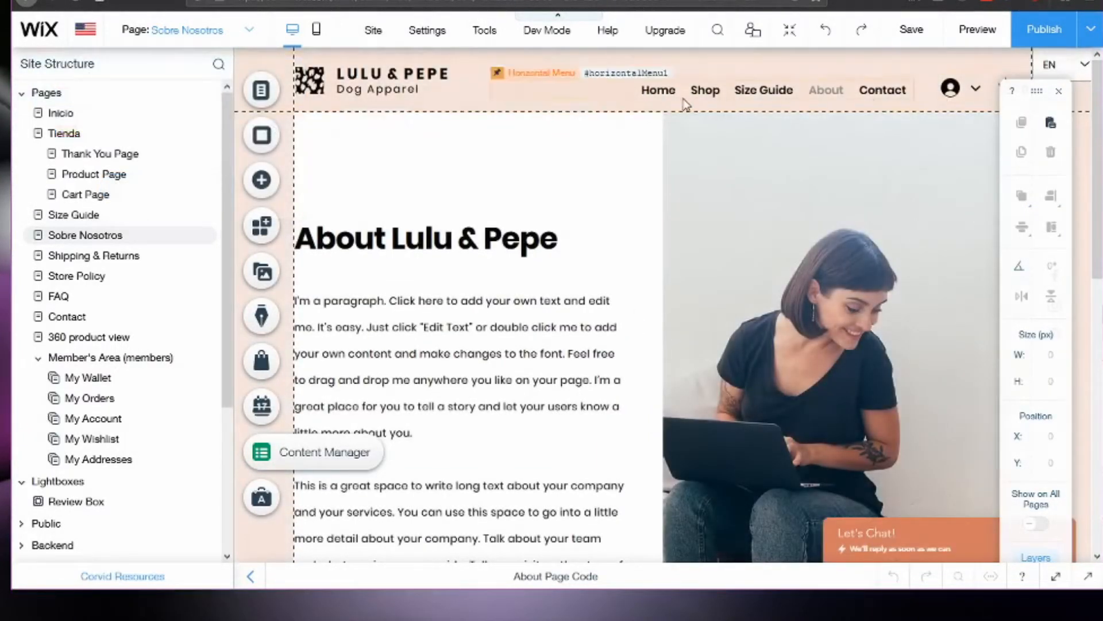
click(85, 30)
click(109, 137)
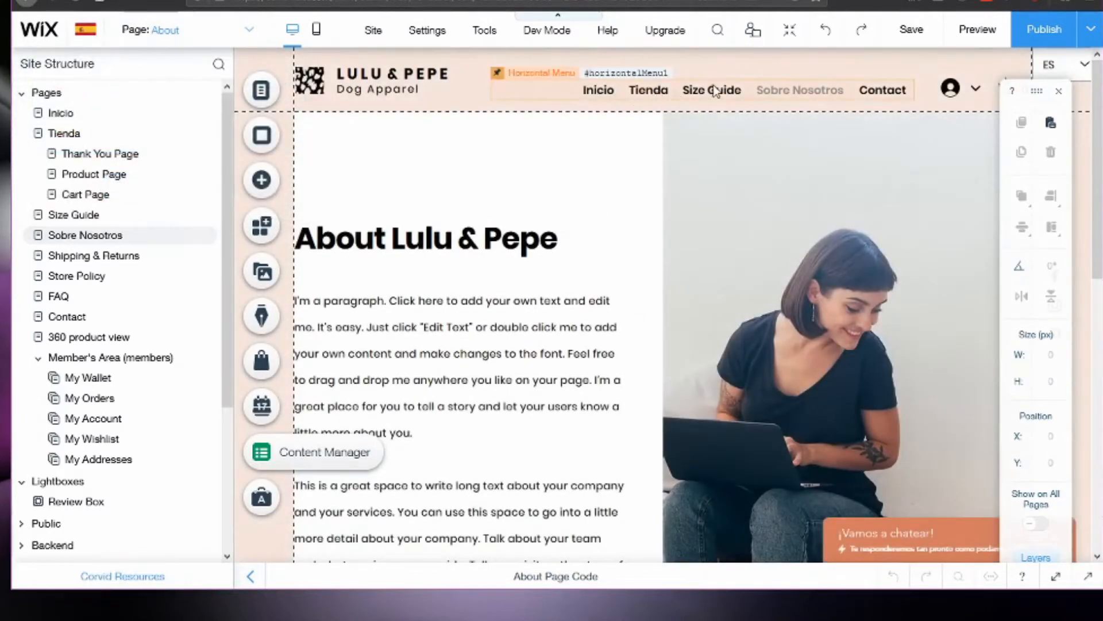
click(898, 87)
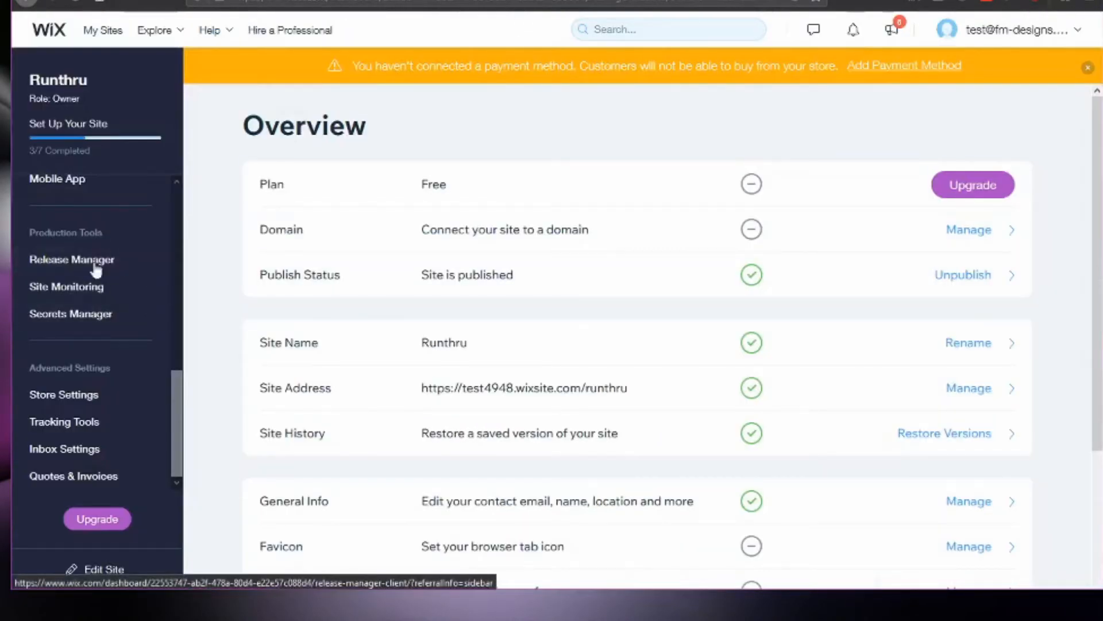
Look through the site dashboard's main menu and Settings entries for the Multilingual option.
scroll(79, 418, up, 1)
scroll(79, 418, up, 8)
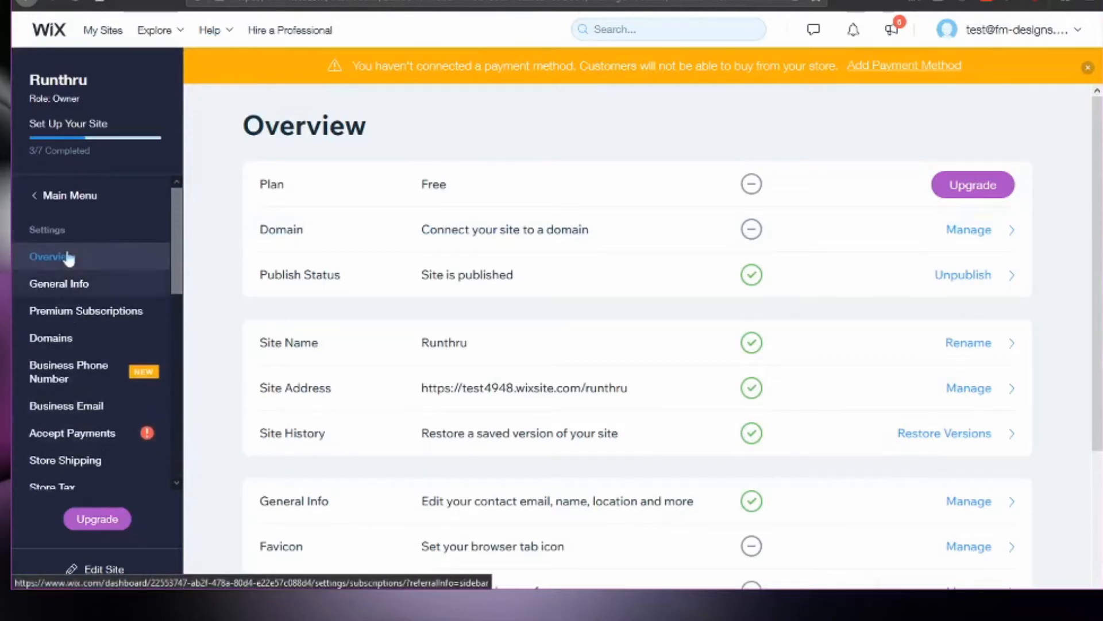
click(47, 200)
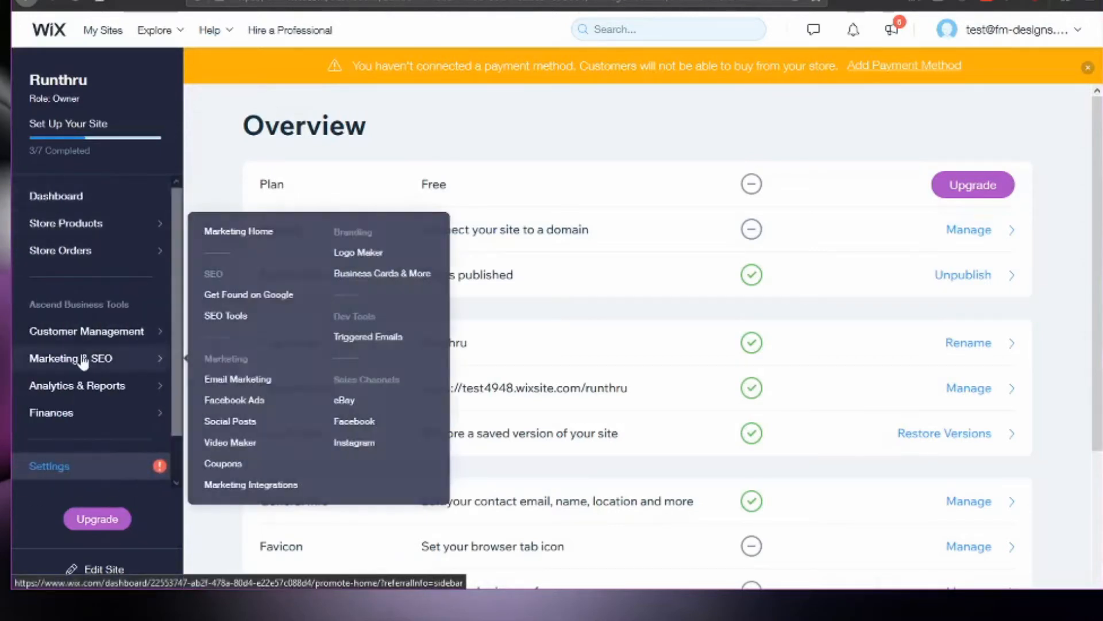
scroll(69, 425, down, 1)
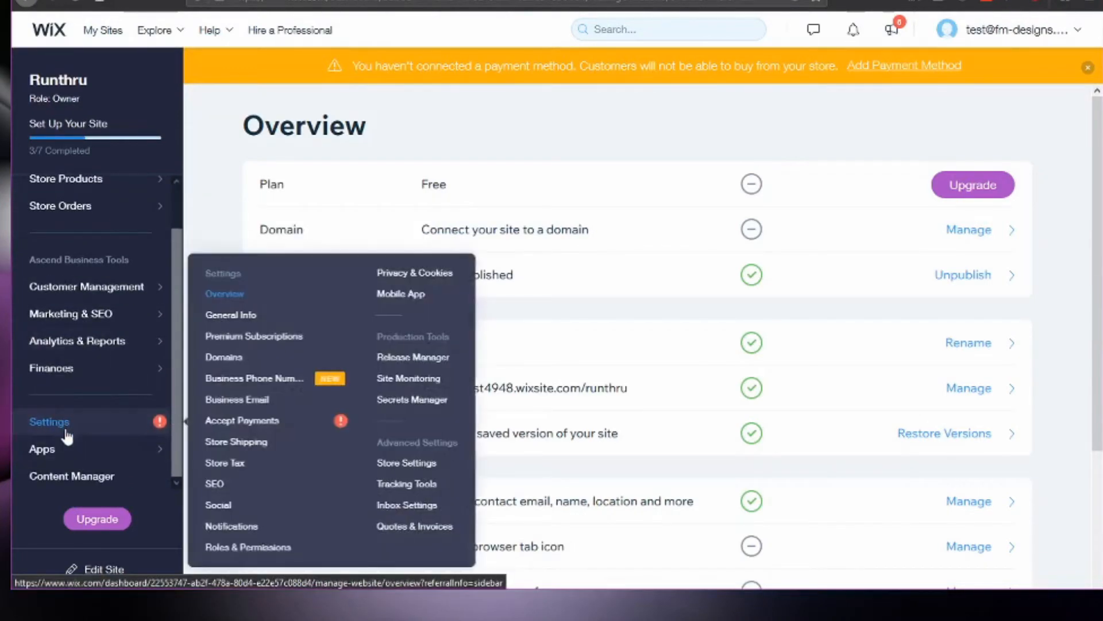
click(62, 426)
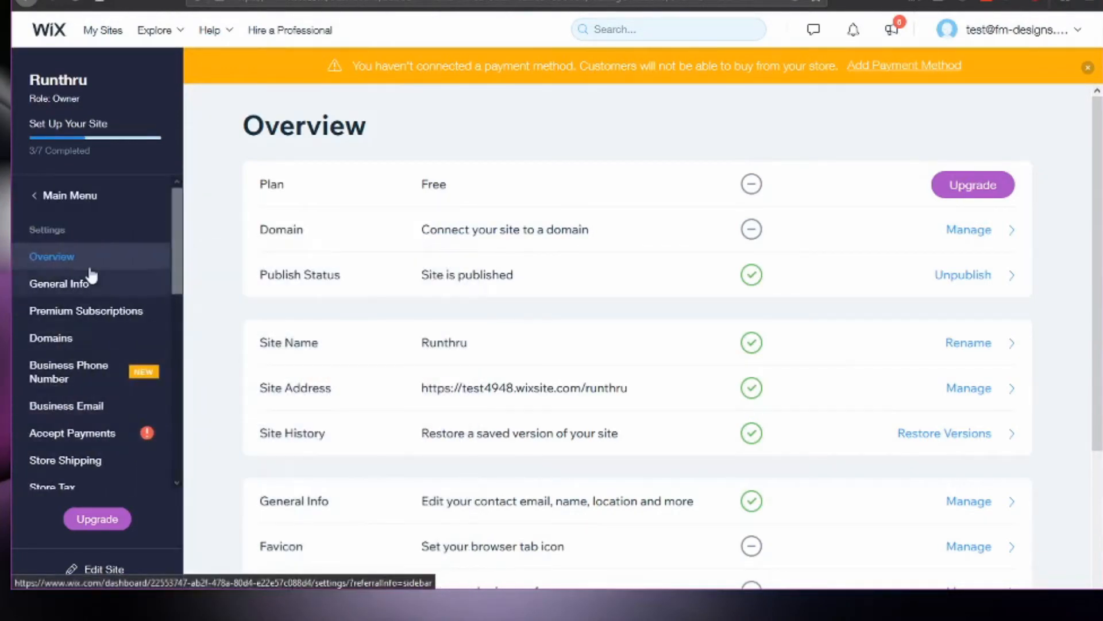
scroll(91, 321, down, 3)
scroll(93, 325, down, 2)
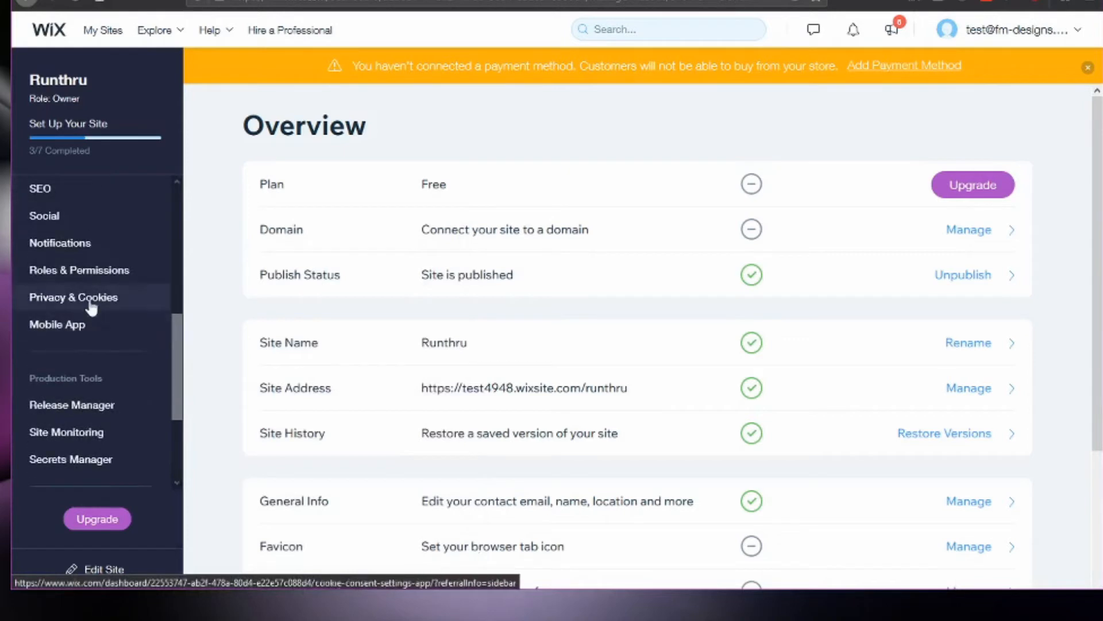
scroll(101, 341, up, 2)
scroll(103, 341, up, 3)
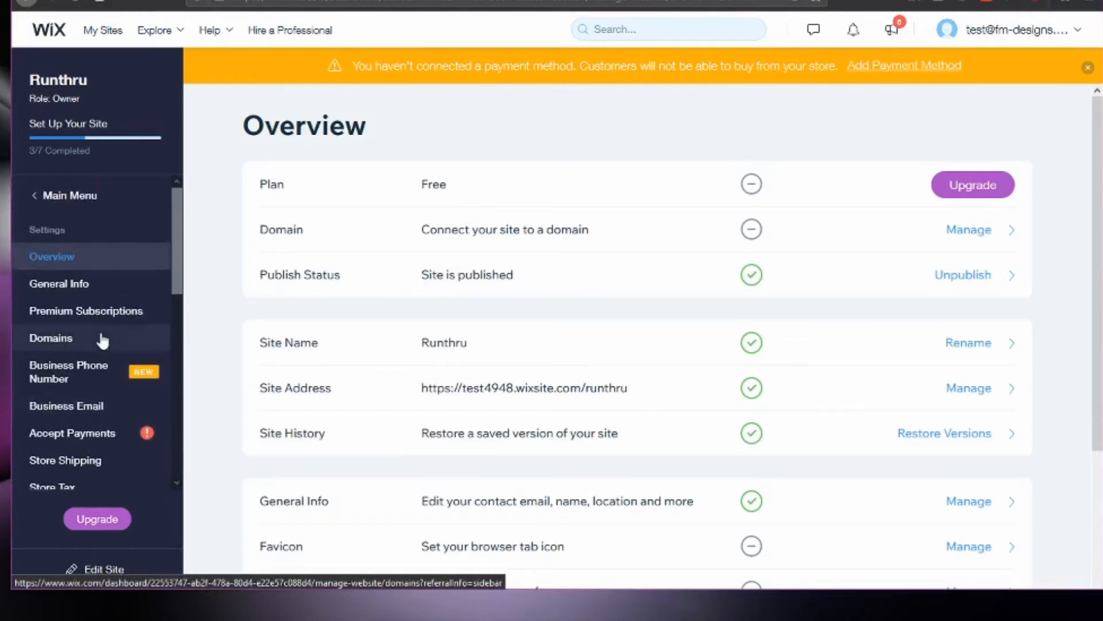
click(48, 195)
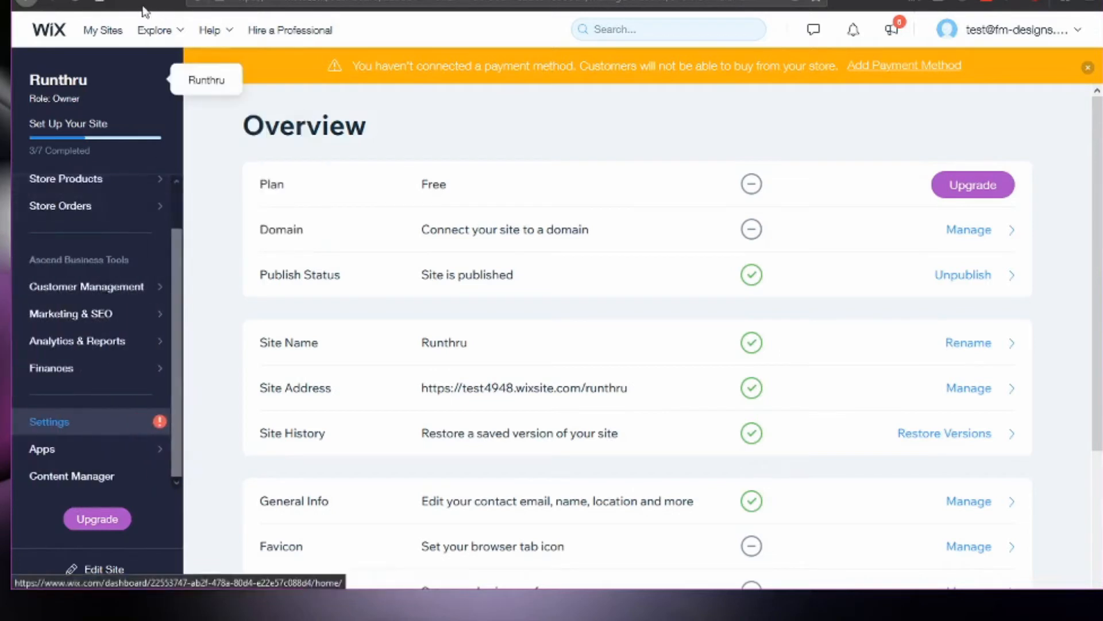
Open the Multilingual dashboard from the site's settings and examine the content available for Spanish translation.
click(126, 252)
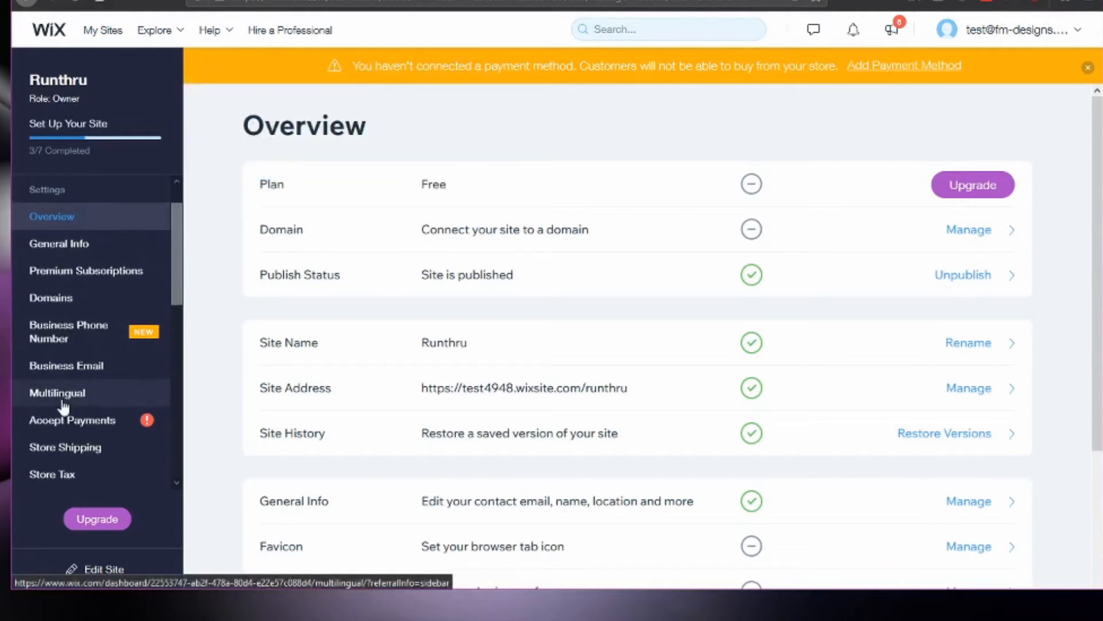
click(58, 433)
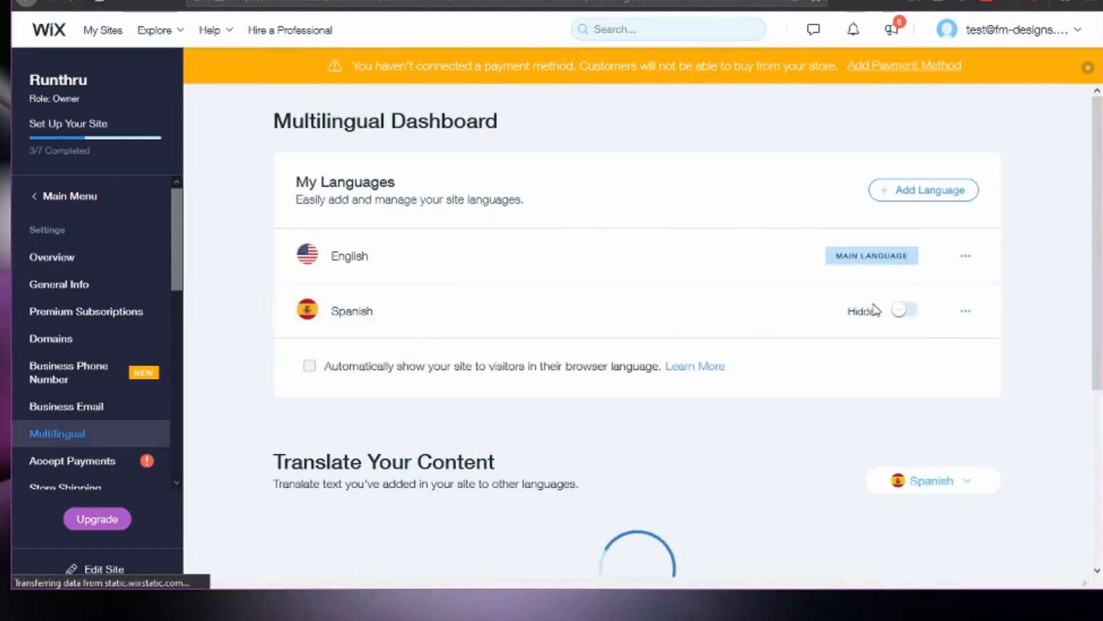
scroll(711, 374, down, 2)
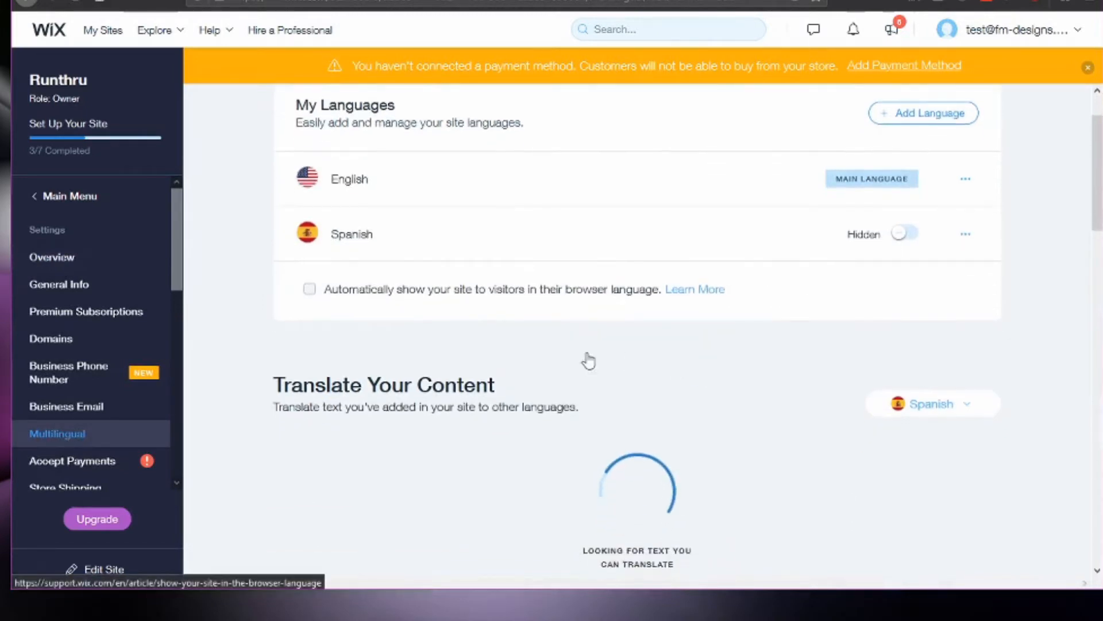
scroll(570, 333, down, 3)
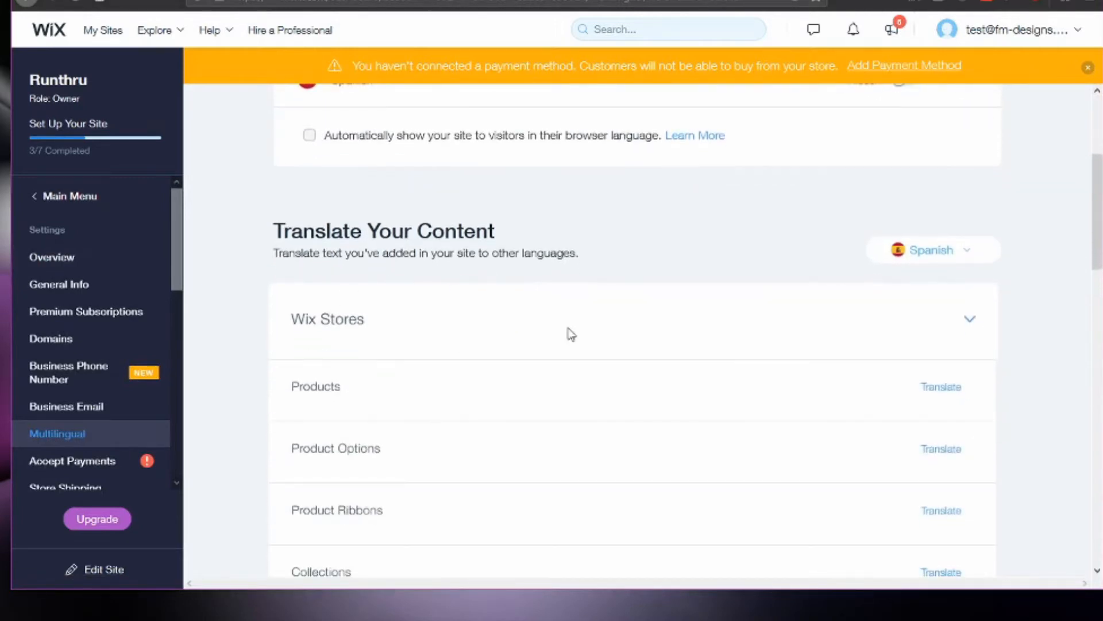
scroll(765, 324, down, 3)
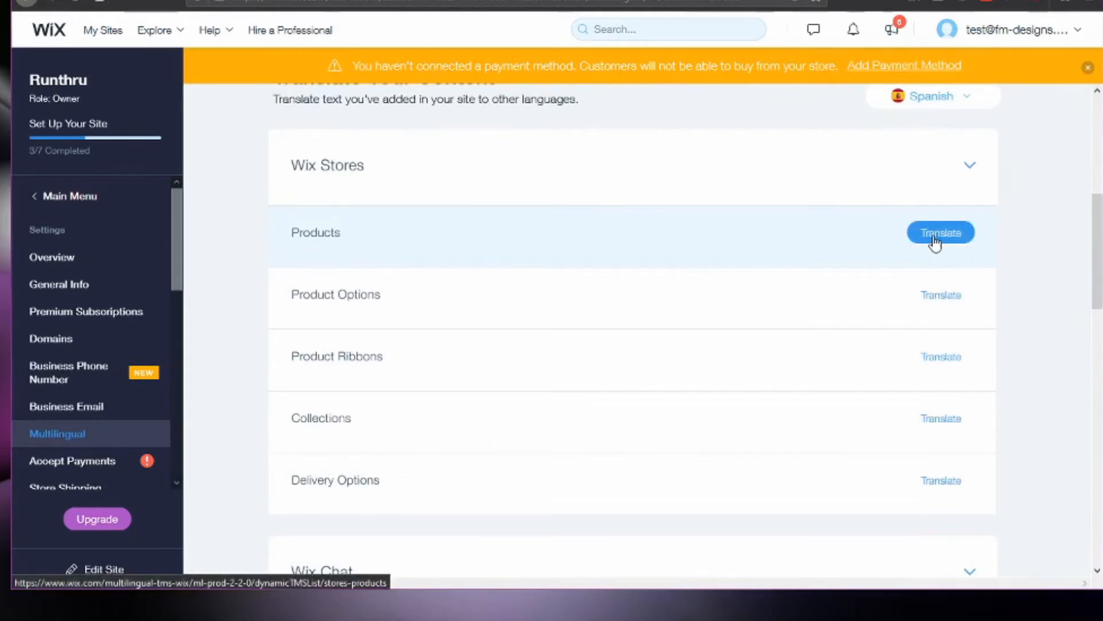
scroll(633, 243, down, 1)
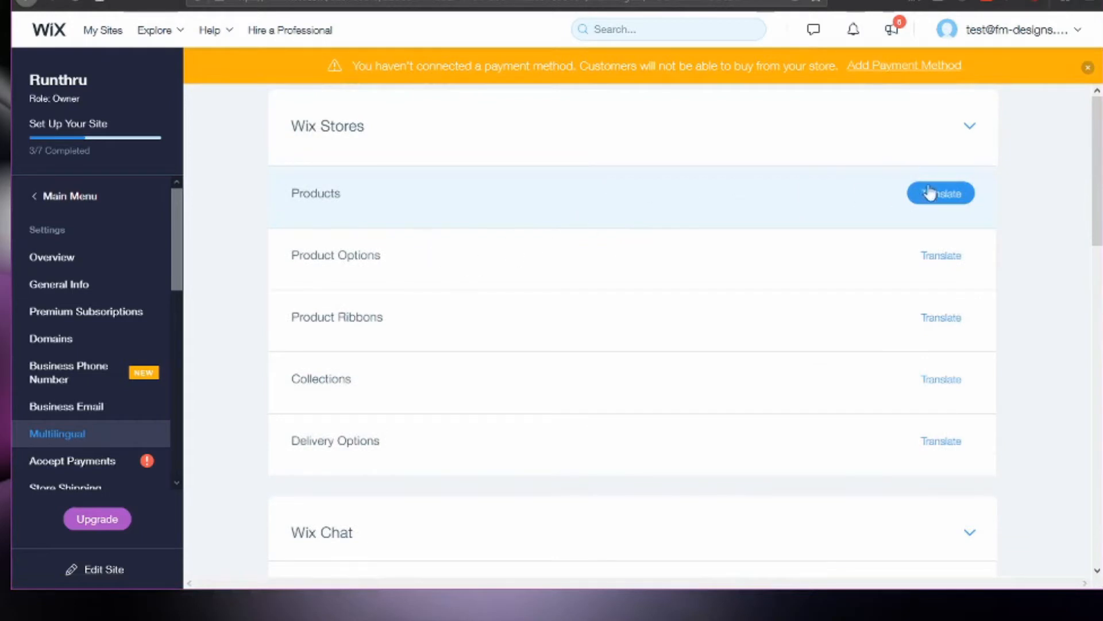
Open the Wix Stores products for translation and choose the first Coco Coat item.
click(944, 201)
scroll(598, 224, up, 2)
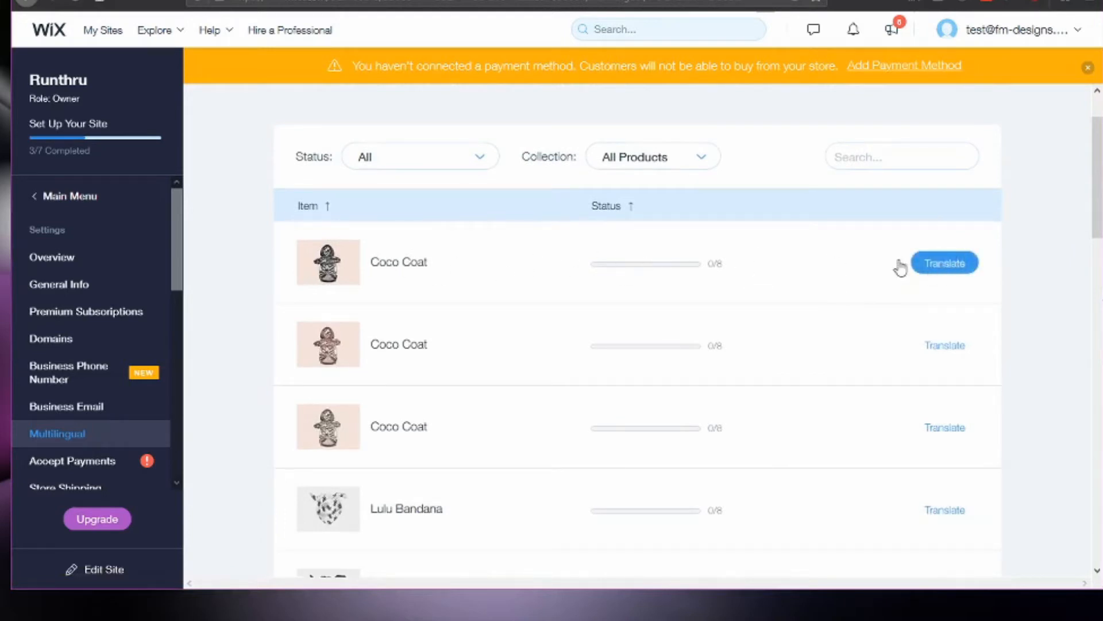
click(939, 272)
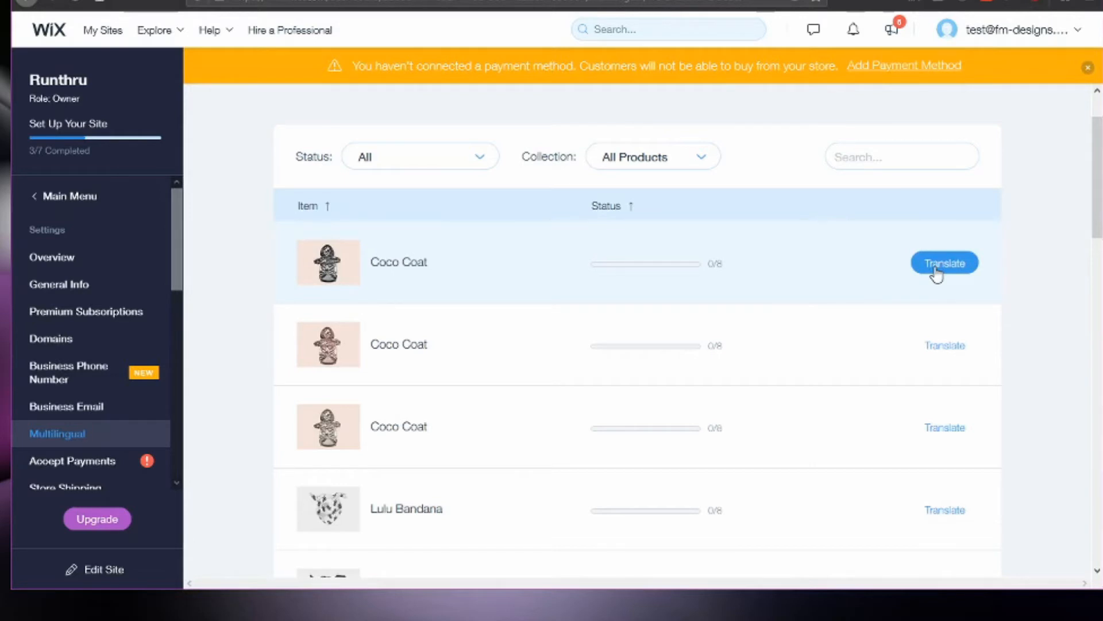
click(945, 263)
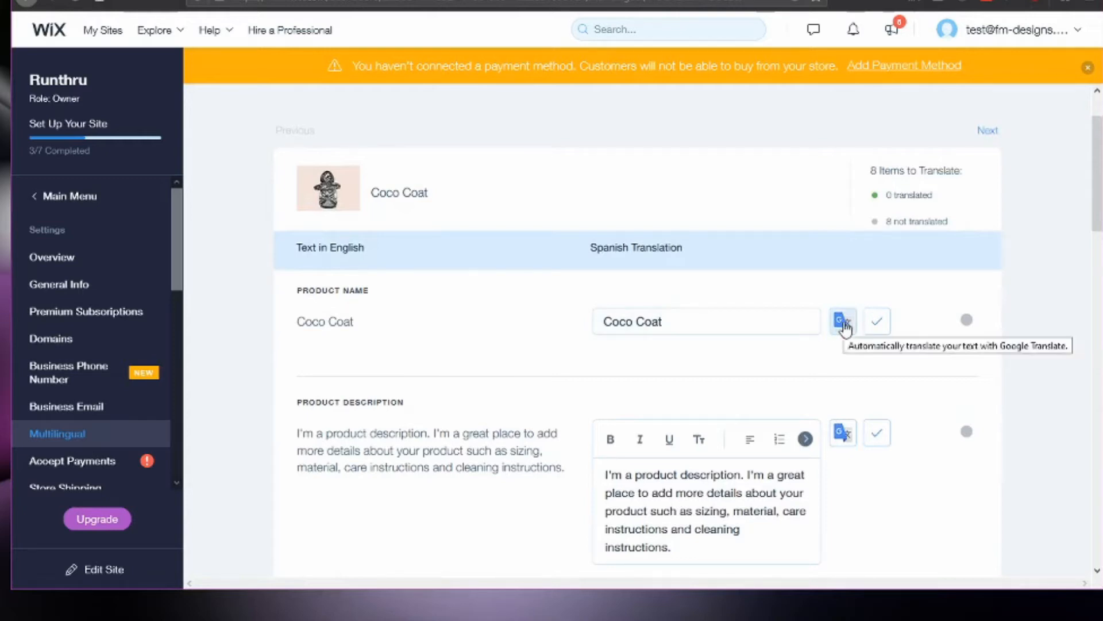
Translate the Coco Coat product name into Spanish with Google Translate, replacing the existing translation.
click(844, 327)
scroll(752, 259, down, 3)
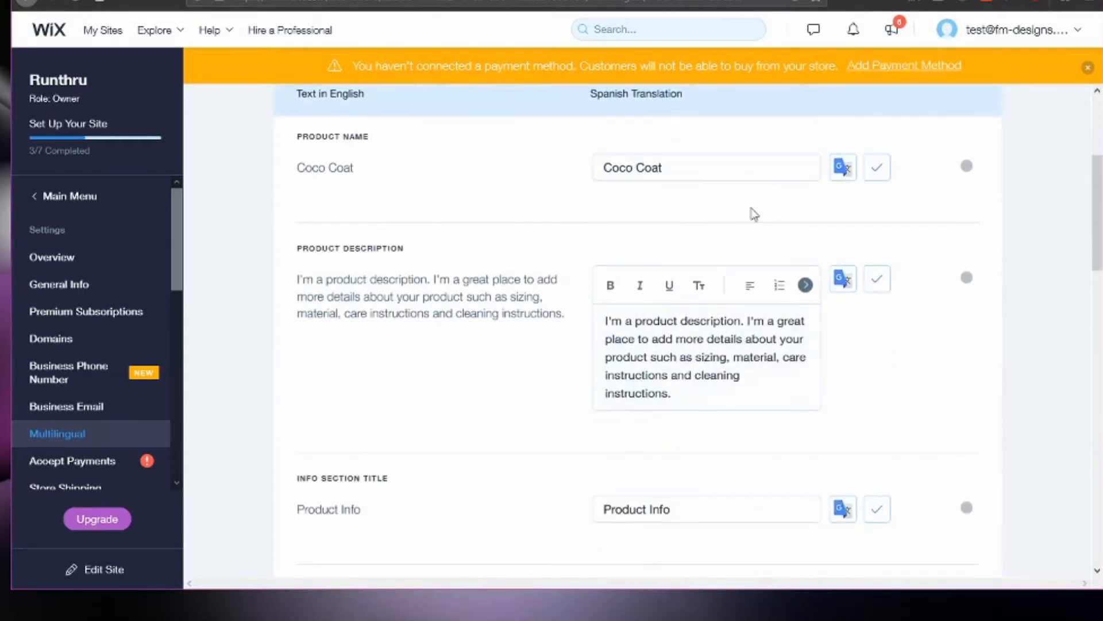
click(877, 168)
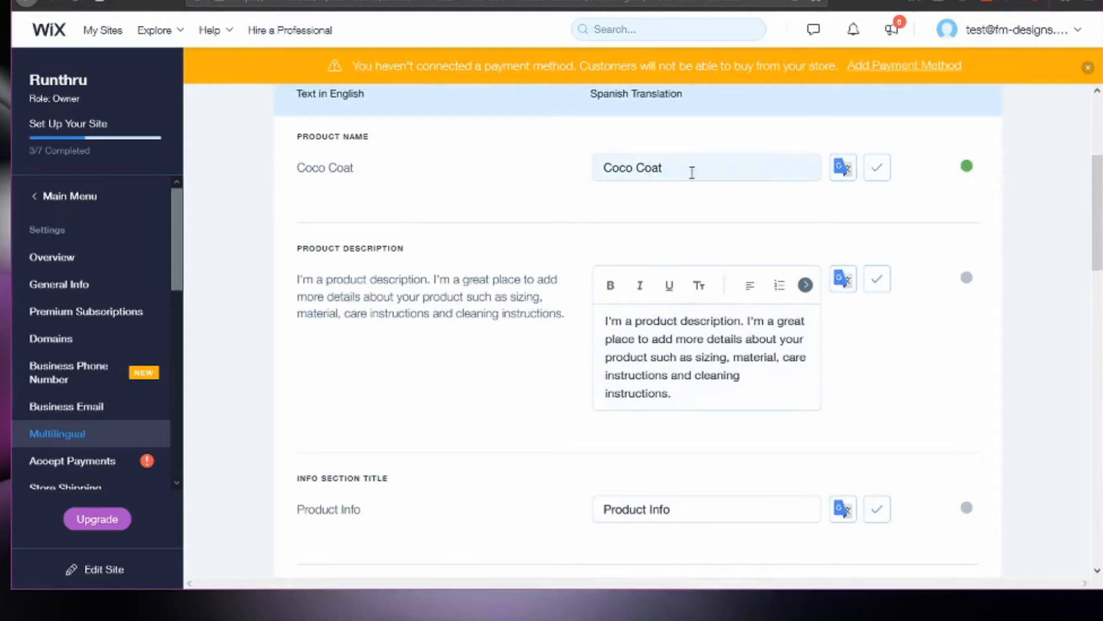
click(845, 167)
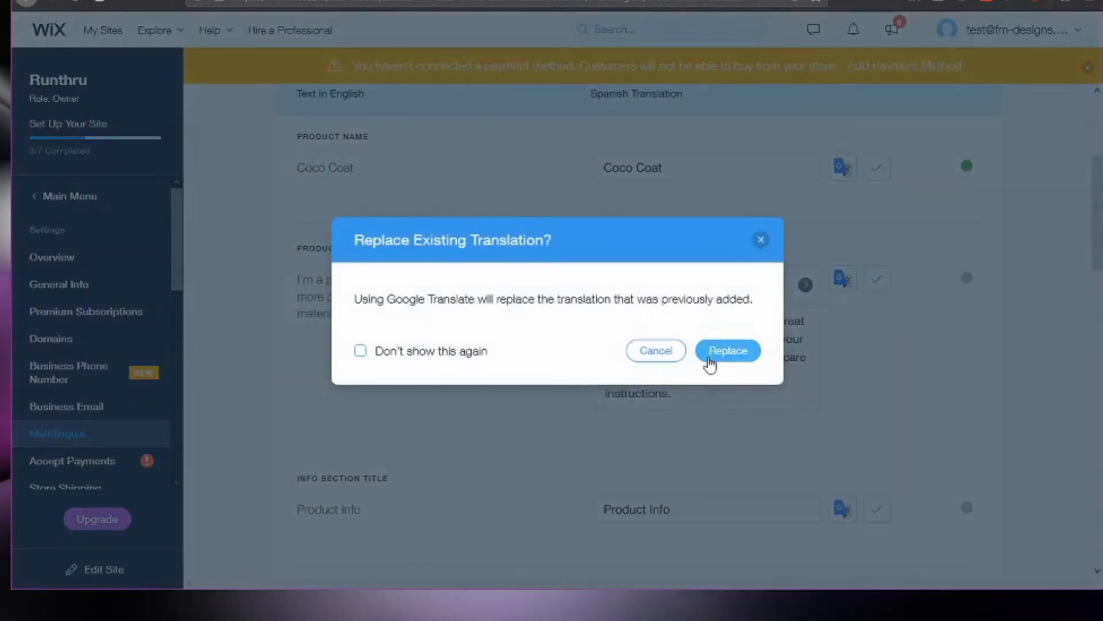
click(762, 241)
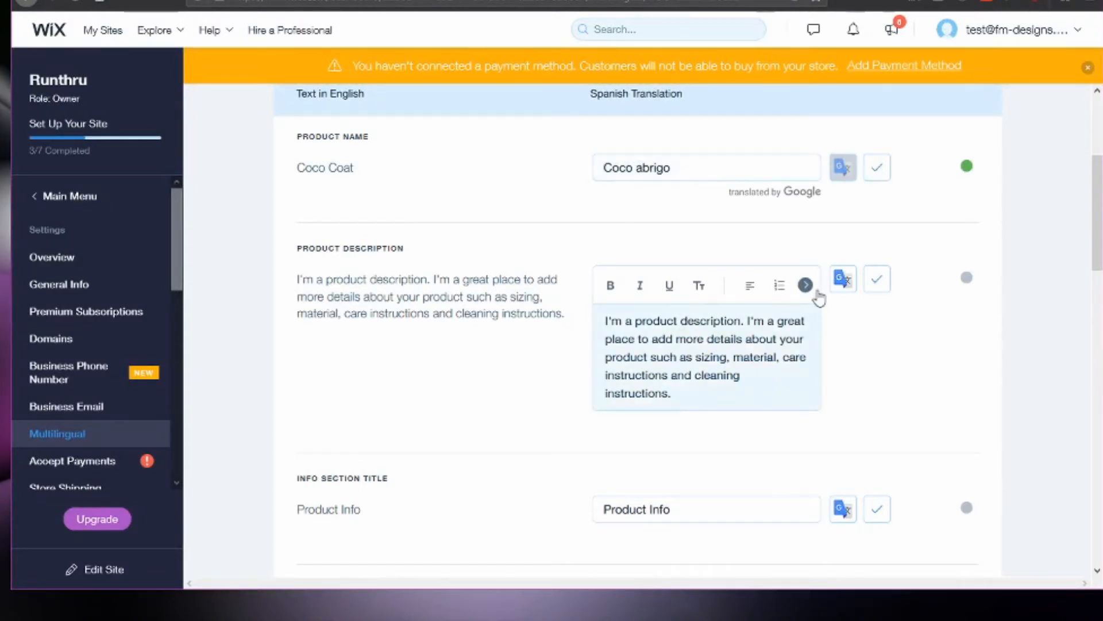
Translate the Coco Coat product description and the Product Info section title into Spanish with Google Translate.
click(842, 280)
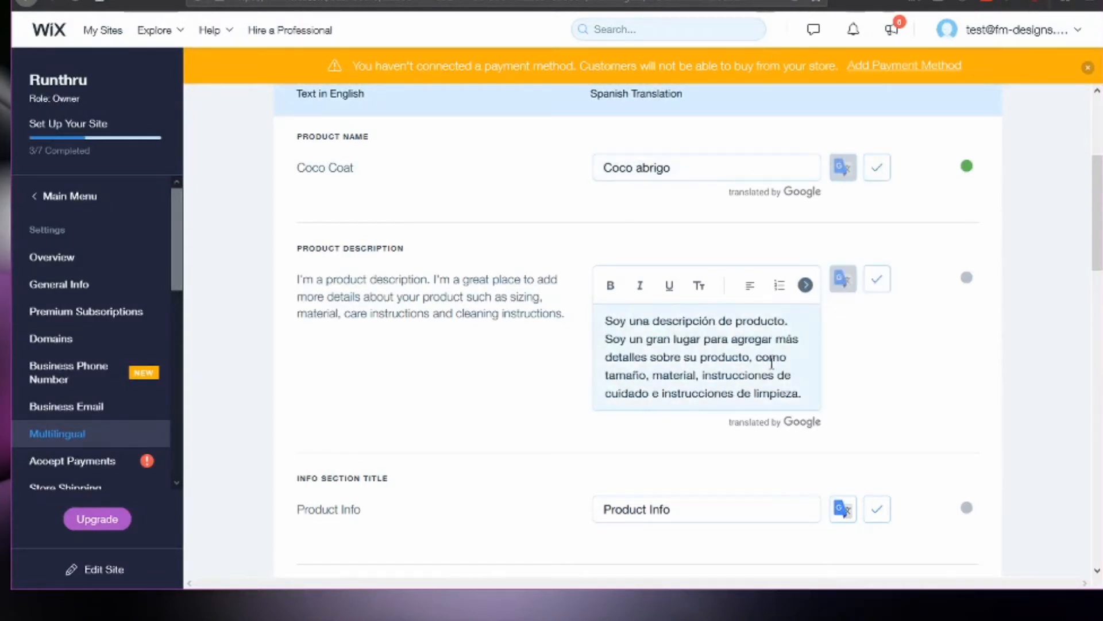
scroll(628, 276, down, 2)
drag(608, 243, 807, 327)
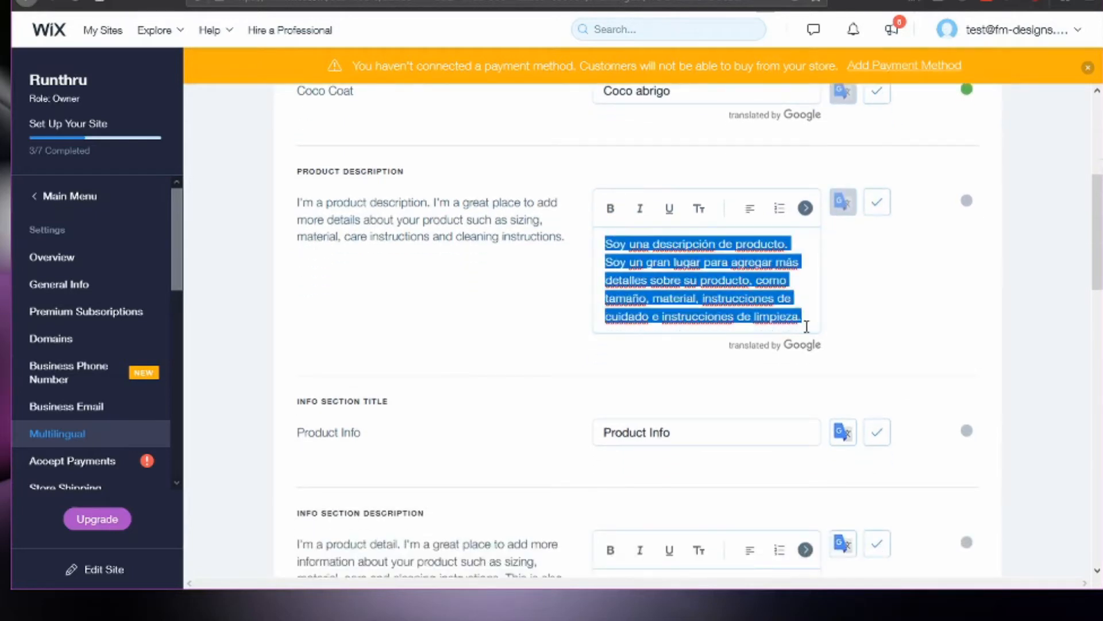
click(888, 209)
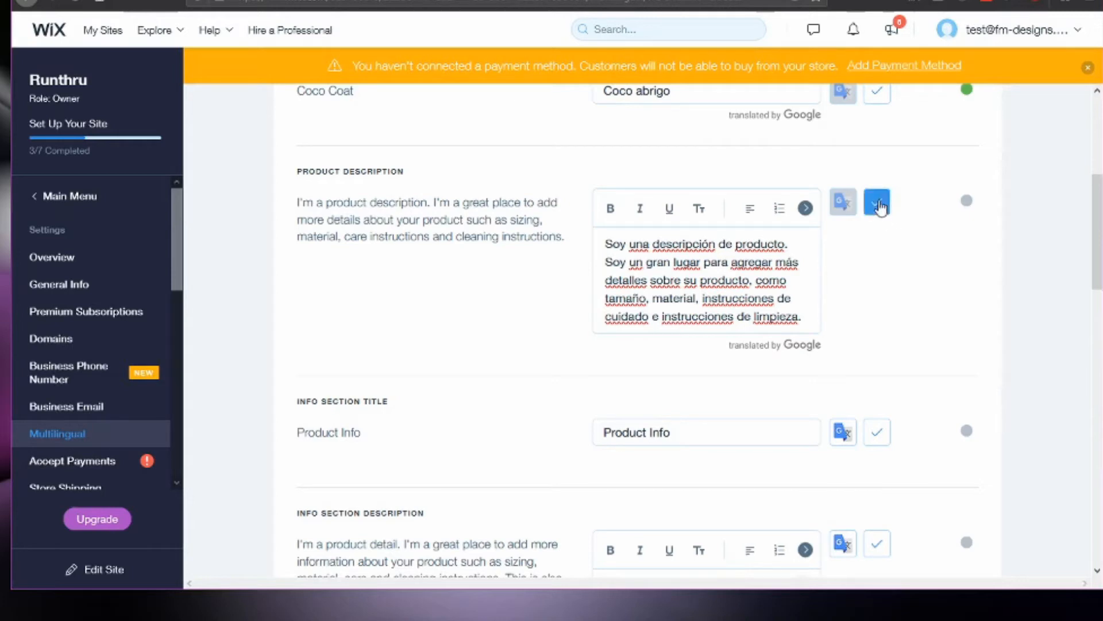
scroll(699, 401, down, 1)
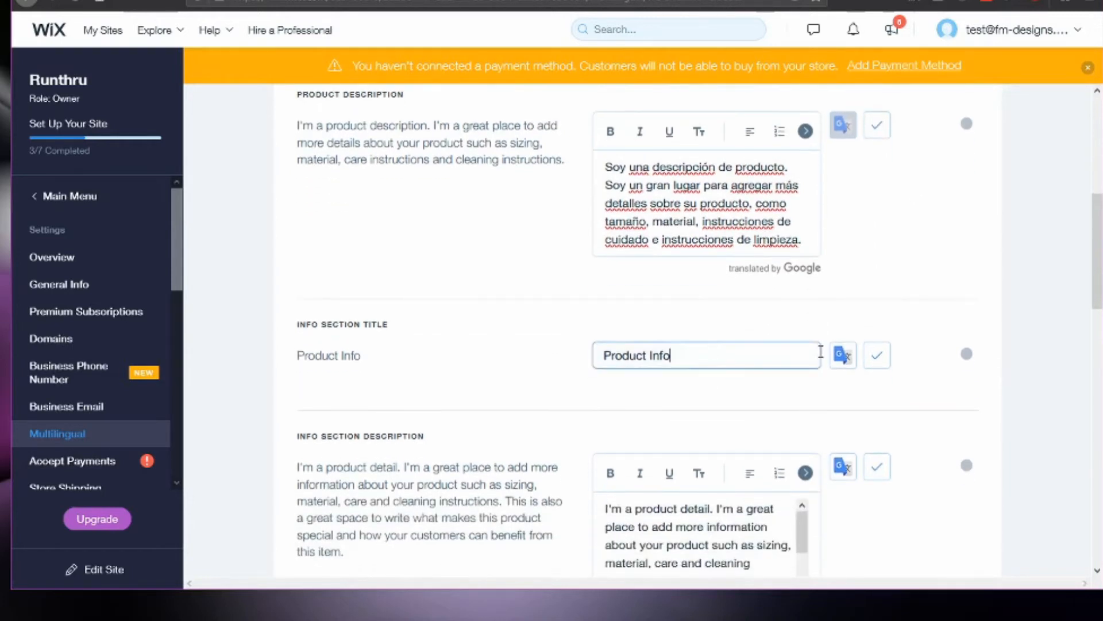
click(844, 355)
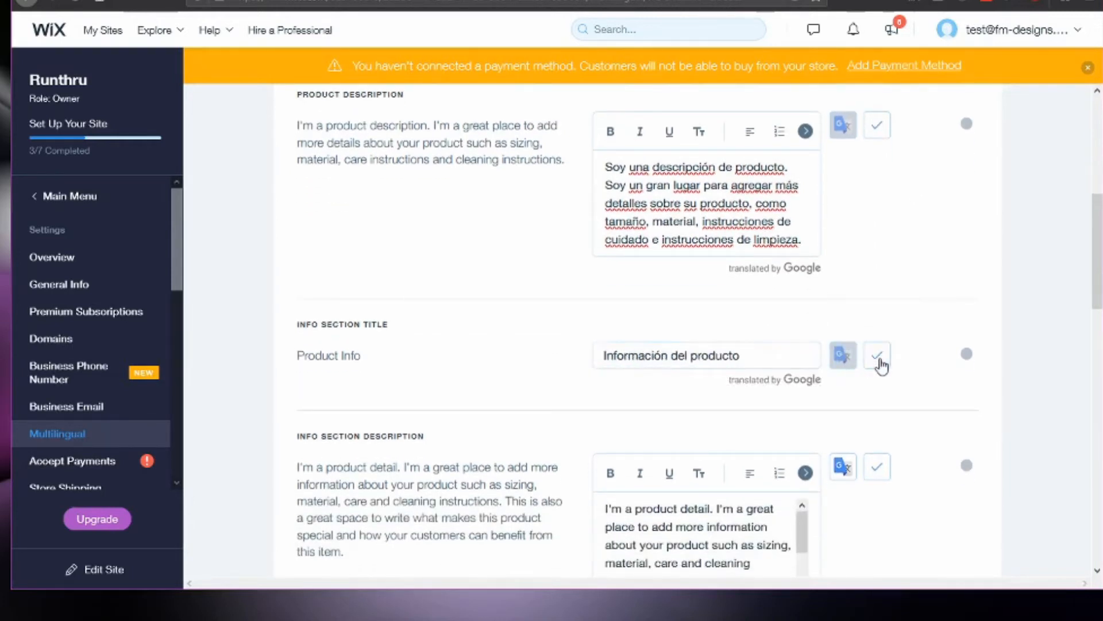
Review the remaining info sections of the product, move to the next product, and save the translations.
scroll(726, 358, down, 1)
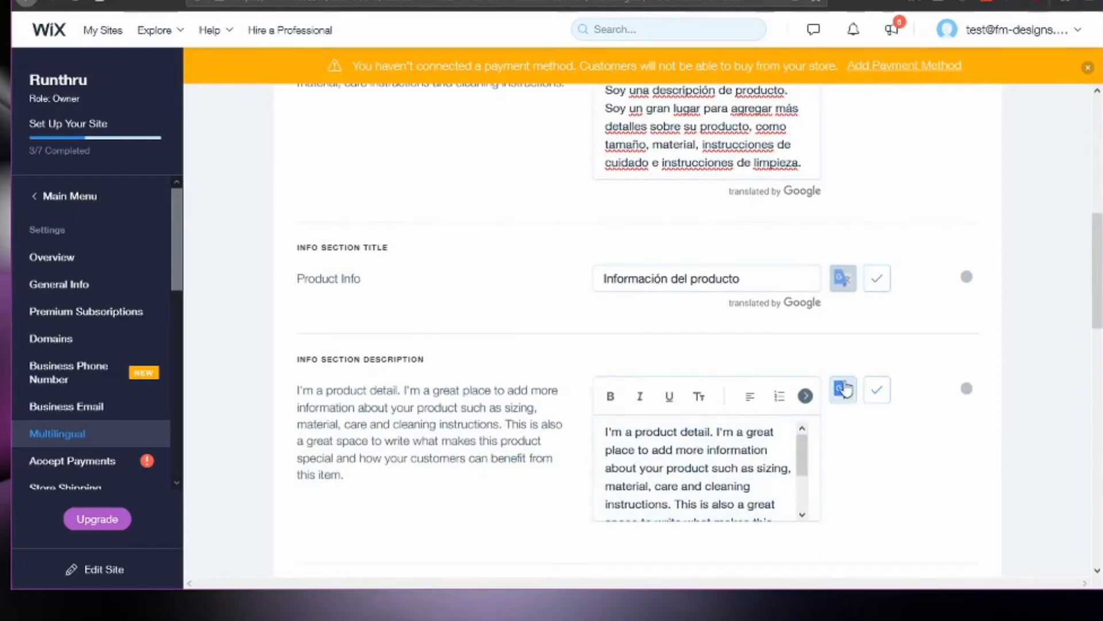
scroll(845, 387, down, 1)
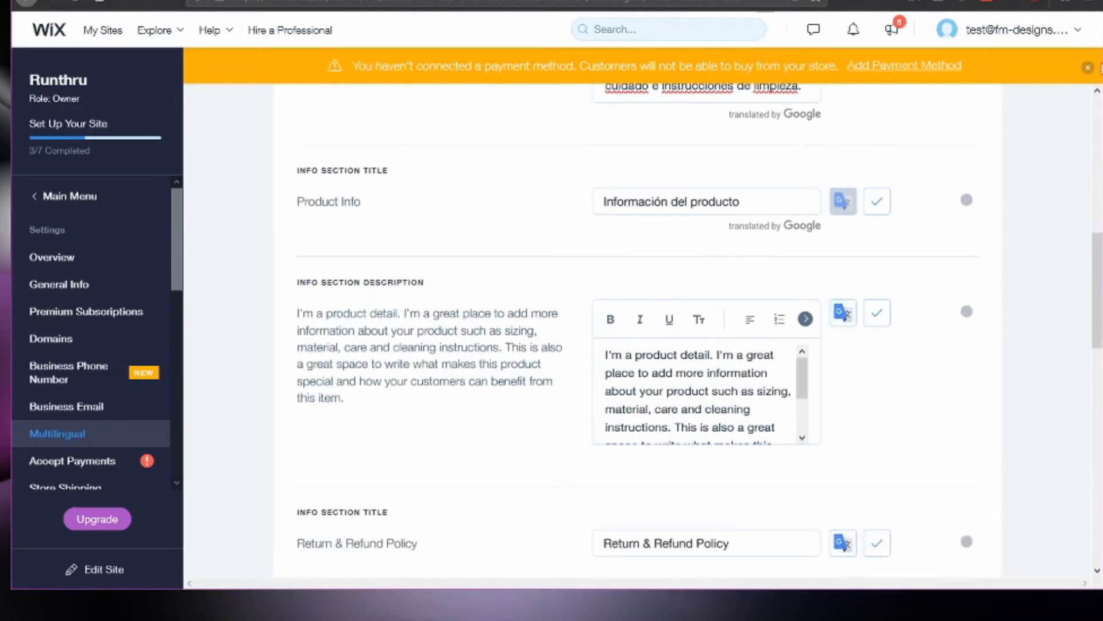
scroll(825, 389, down, 2)
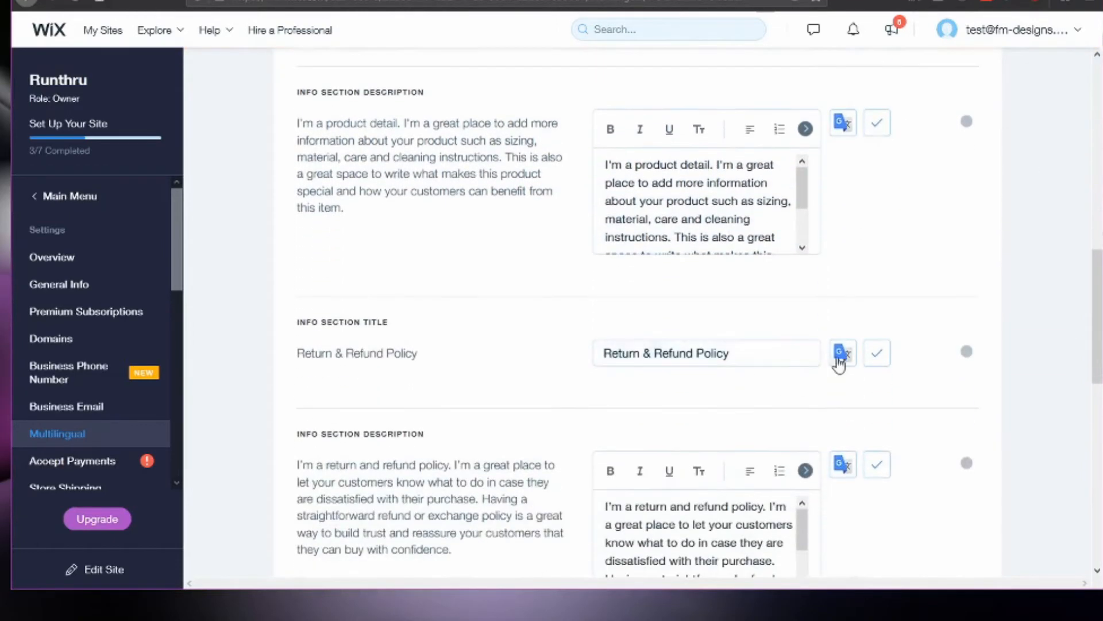
scroll(839, 364, down, 9)
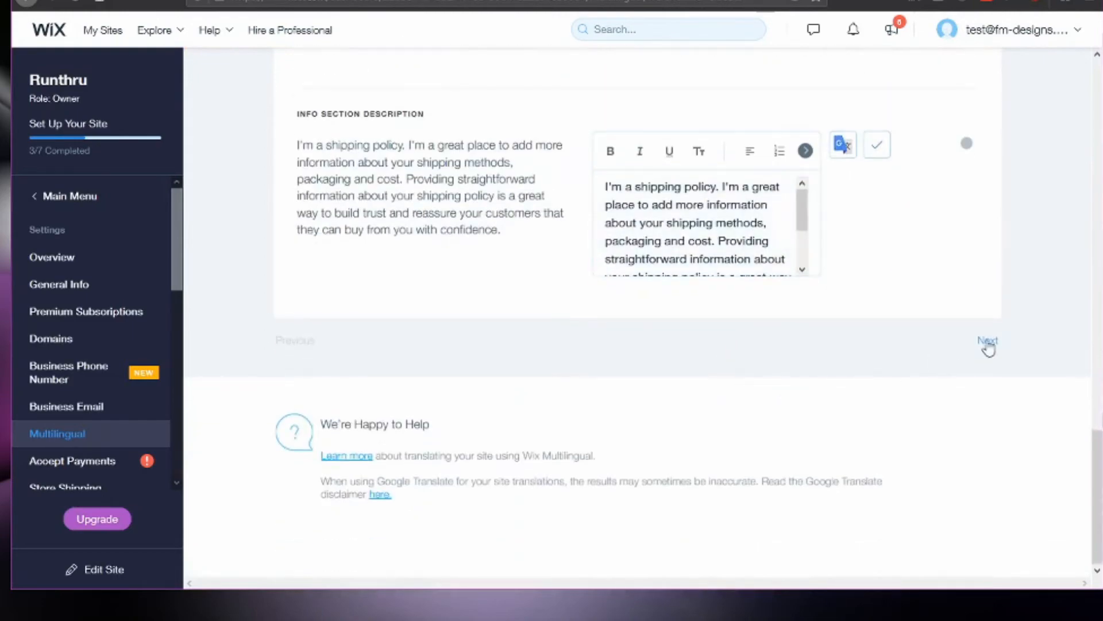
click(989, 341)
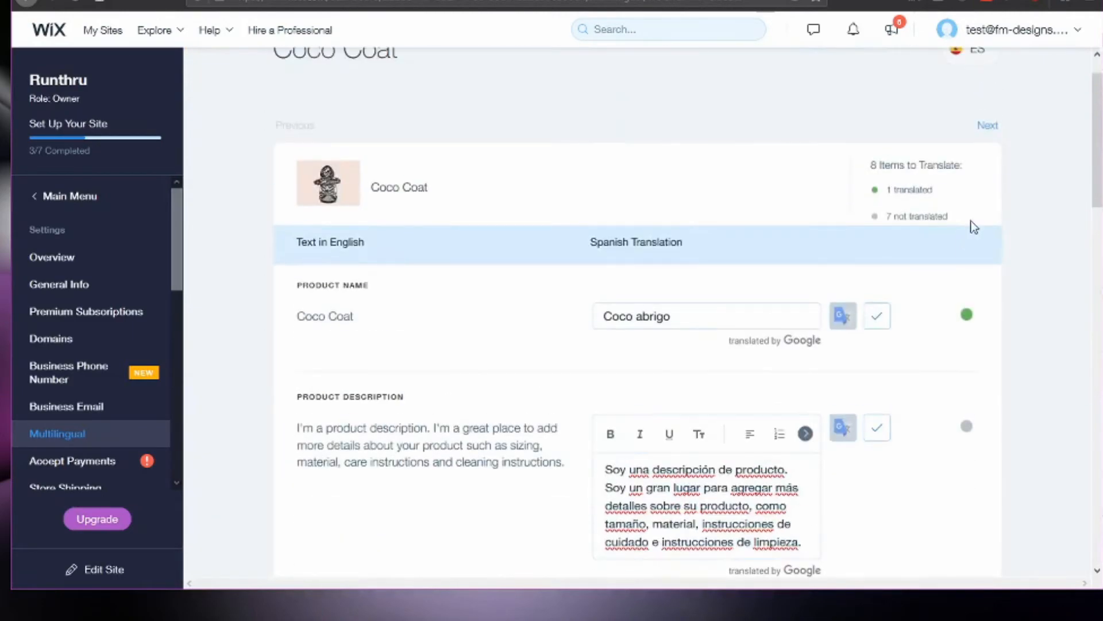
click(990, 127)
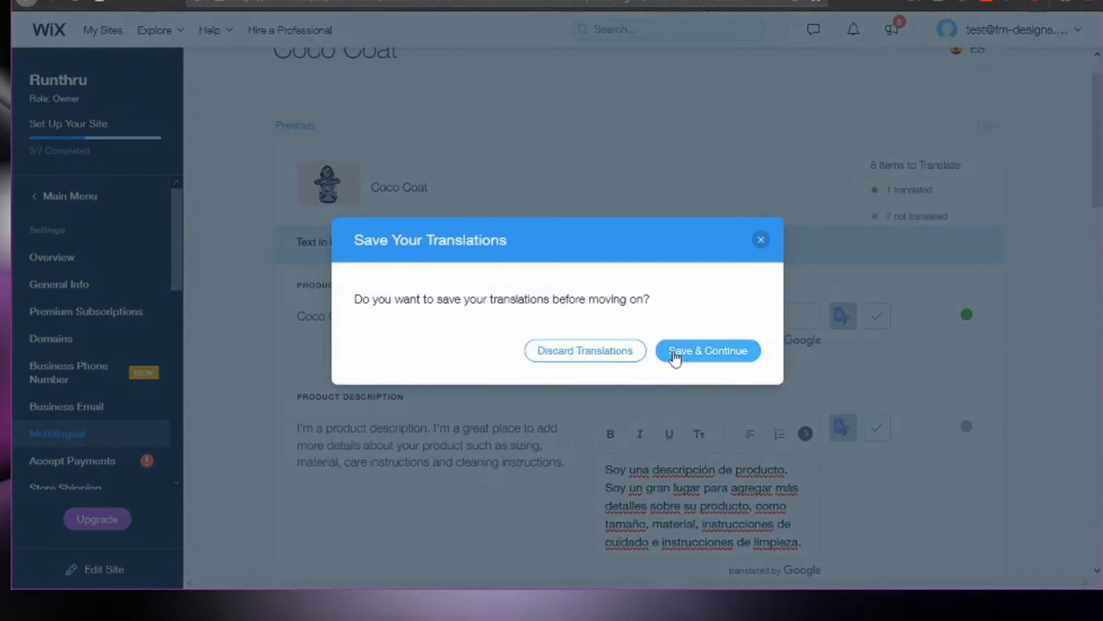
click(676, 356)
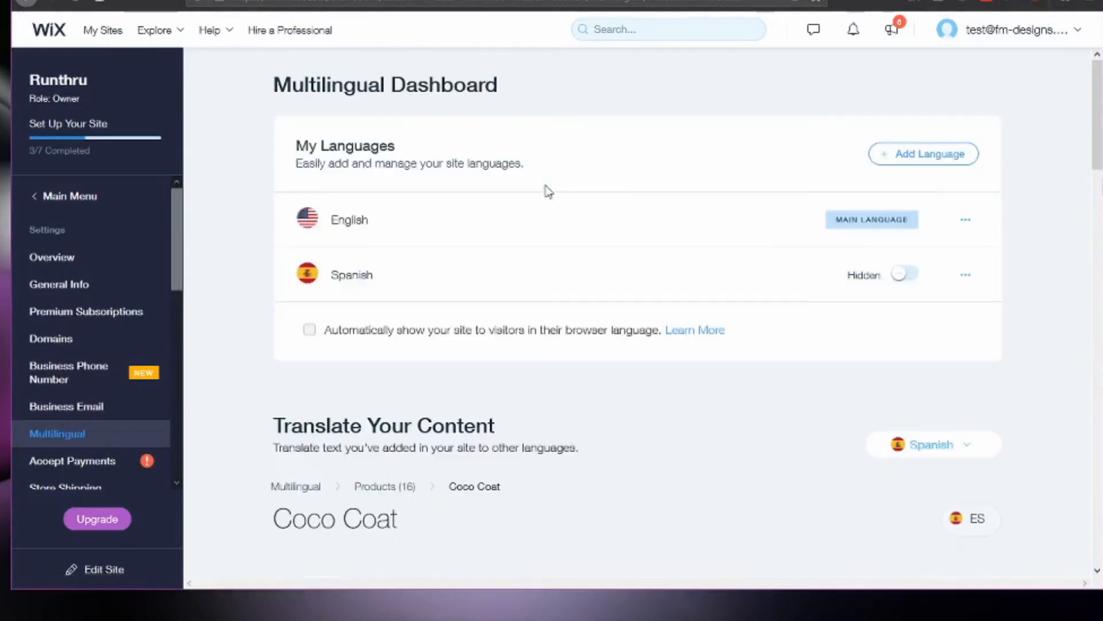
Return to the Multilingual dashboard overview and examine which Wix Stores and Wix Chat content can be translated.
scroll(616, 317, down, 12)
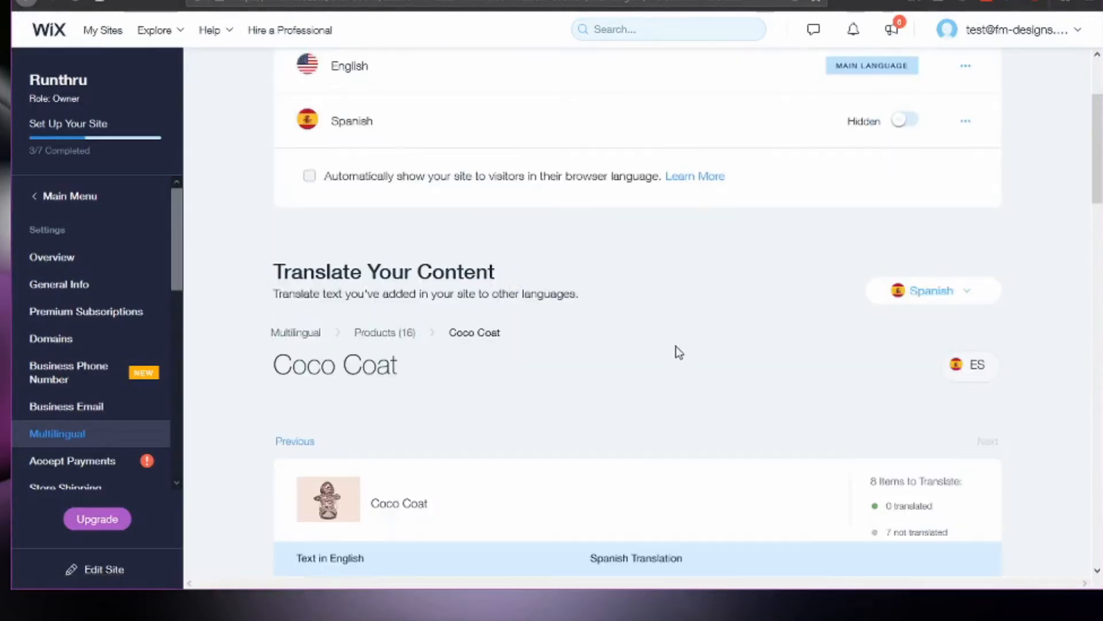
scroll(552, 299, up, 10)
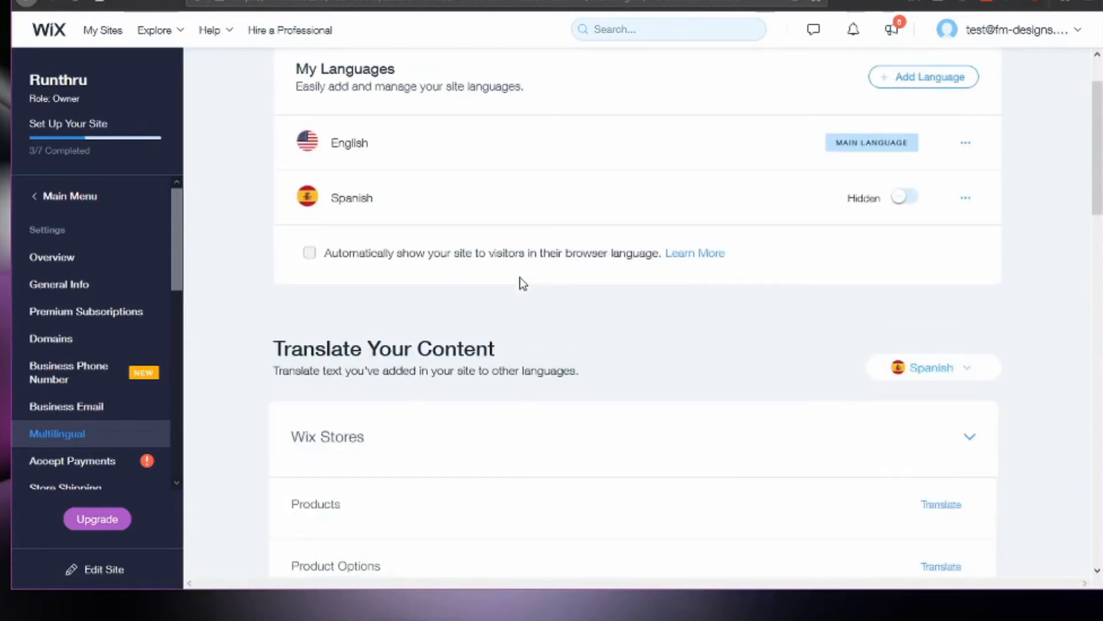
scroll(522, 284, down, 4)
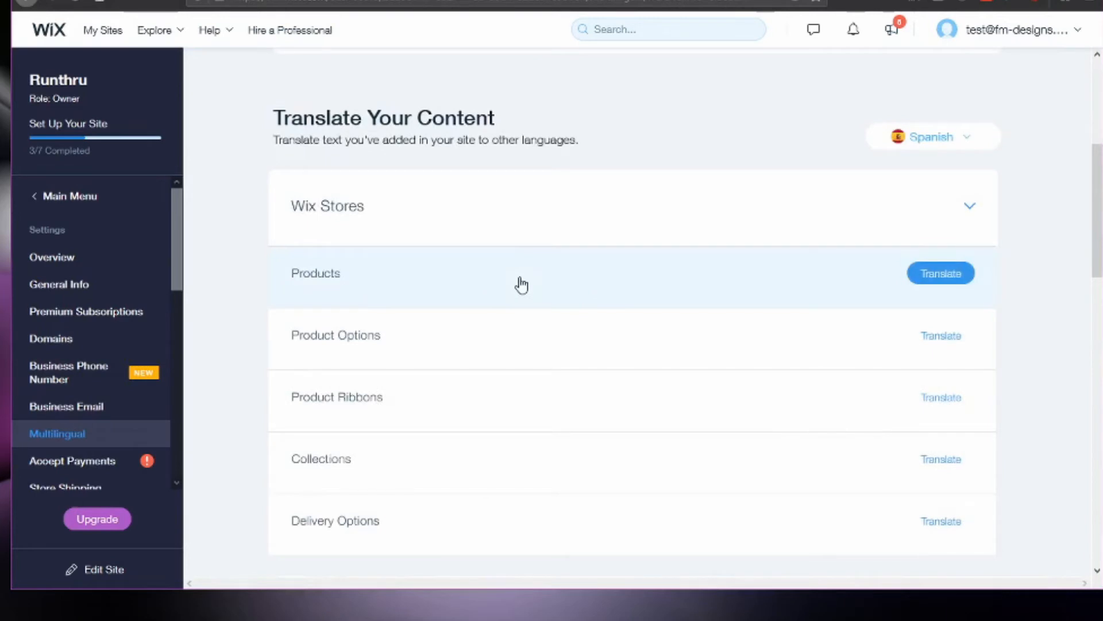
scroll(581, 315, down, 3)
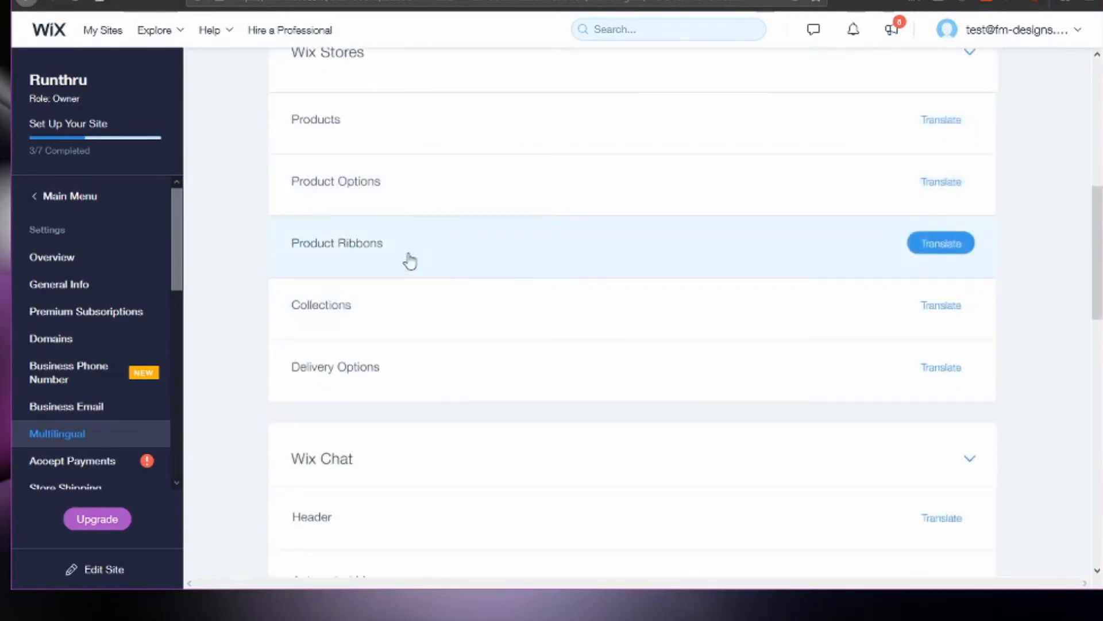
scroll(486, 454, down, 3)
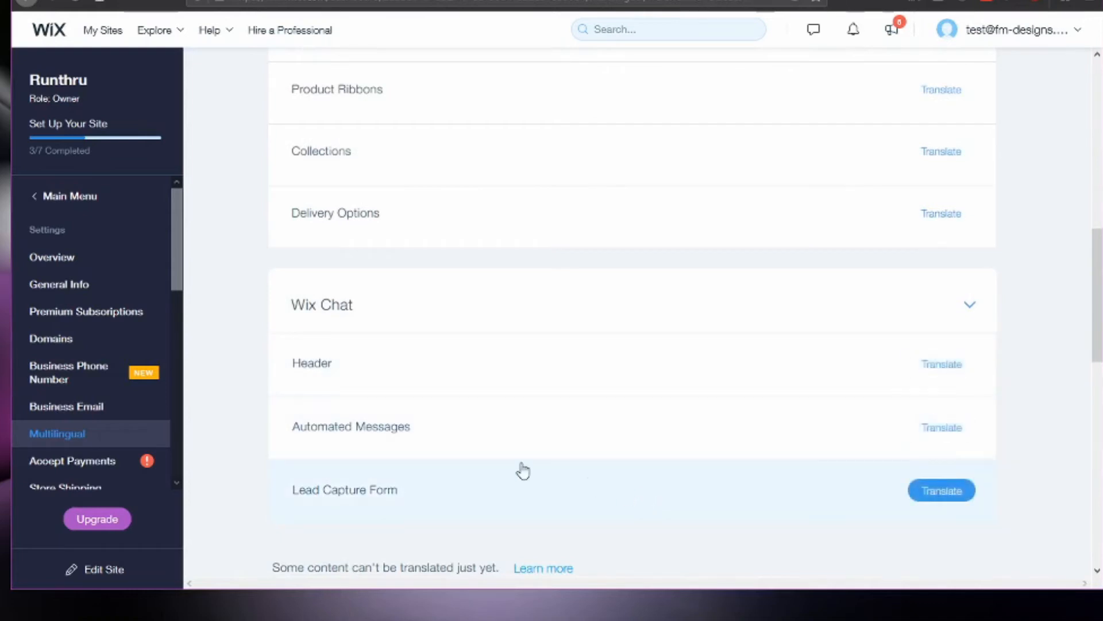
scroll(485, 387, up, 8)
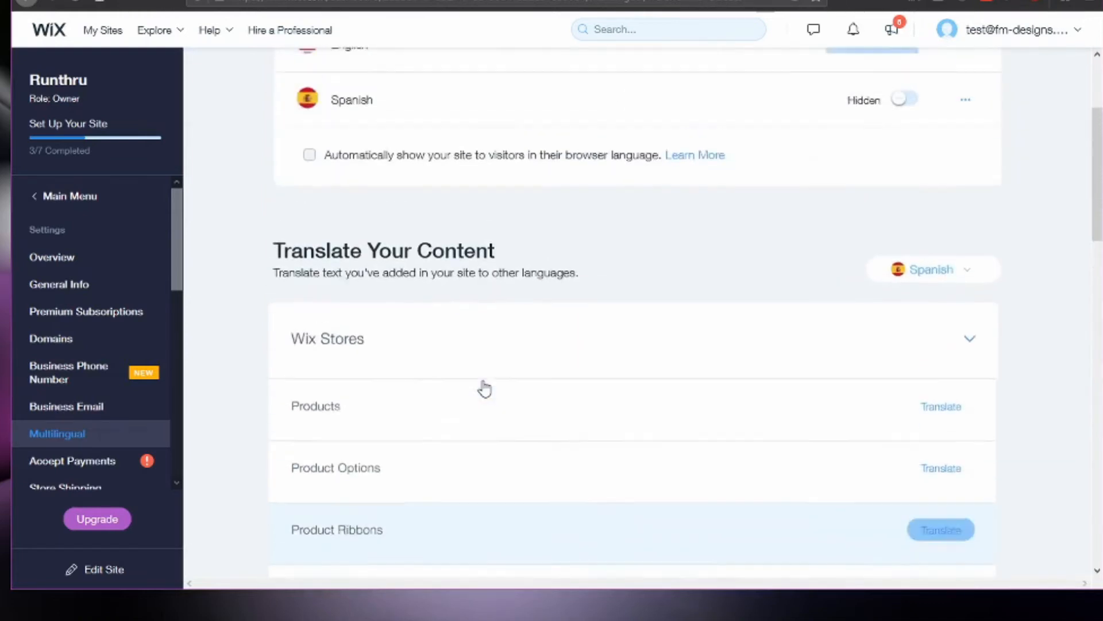
scroll(484, 389, up, 2)
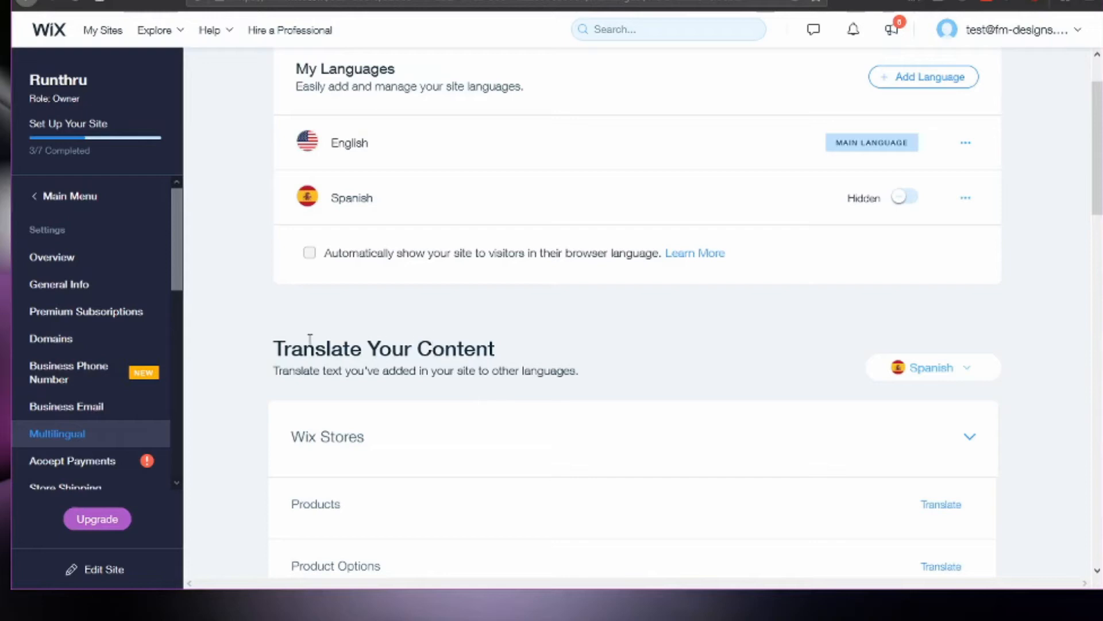
drag(276, 347, 602, 368)
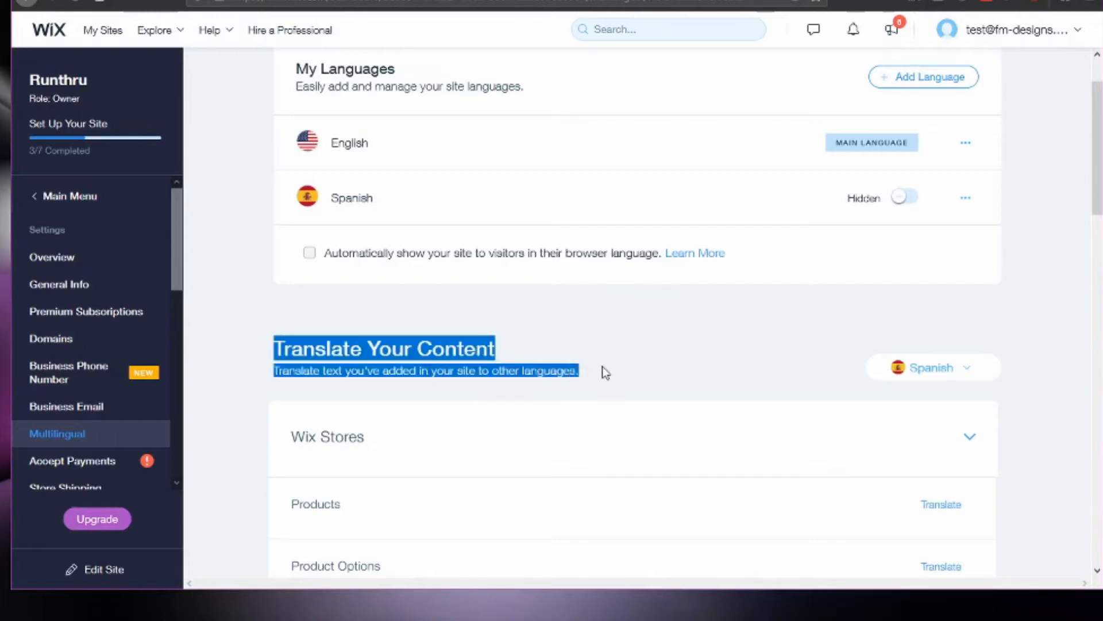
click(539, 350)
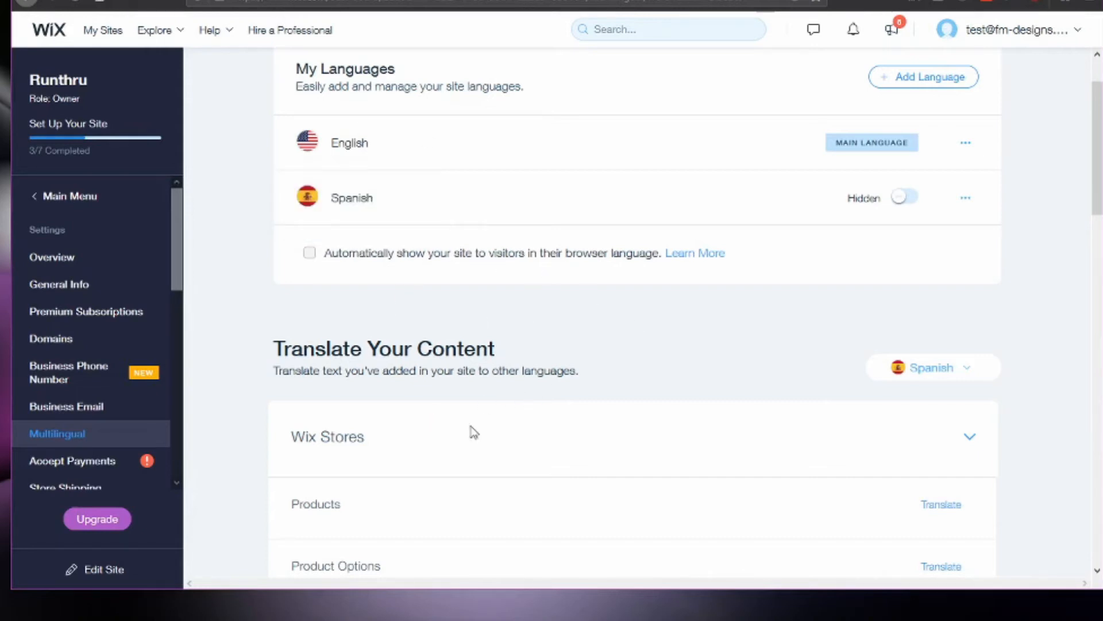
scroll(473, 432, up, 2)
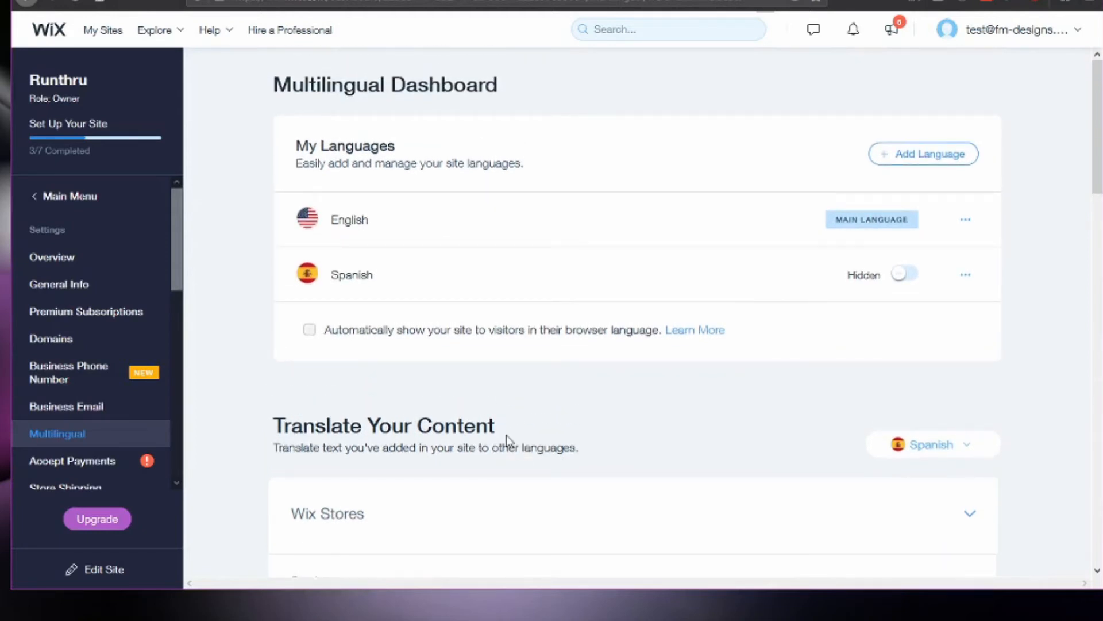
Switch to the site editor and open the Spanish version of the Shipping & Returns page.
click(104, 569)
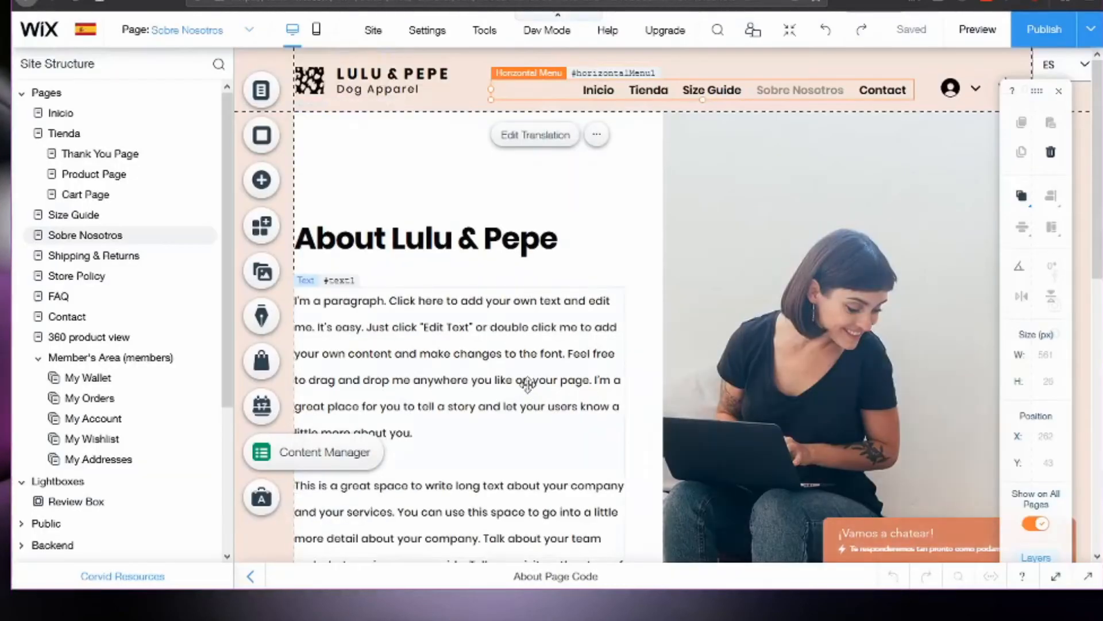
scroll(526, 382, down, 3)
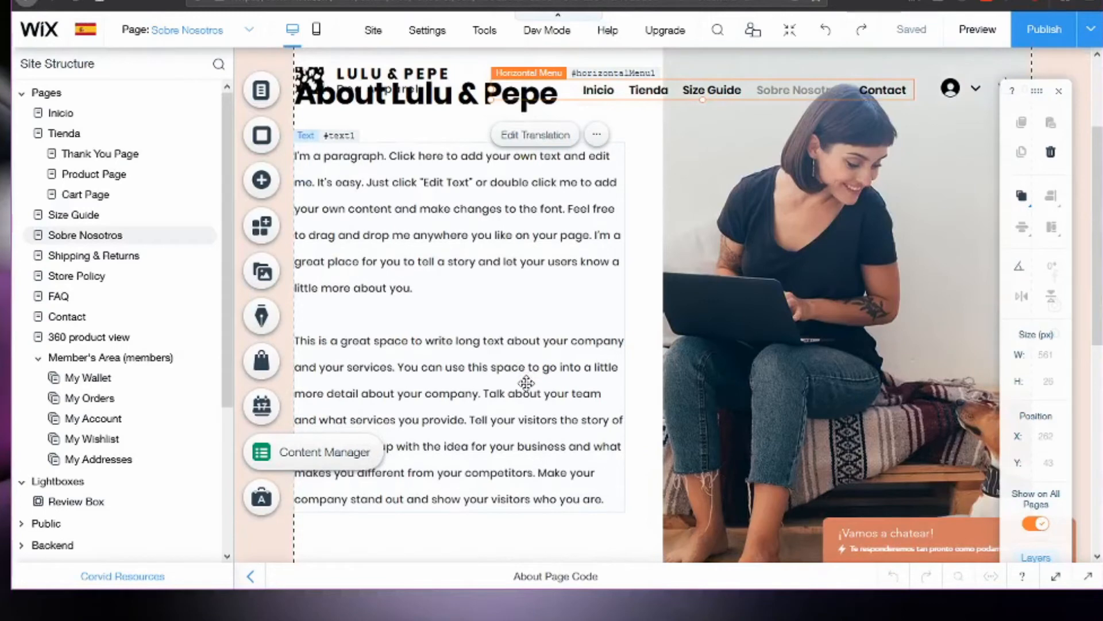
scroll(508, 392, up, 3)
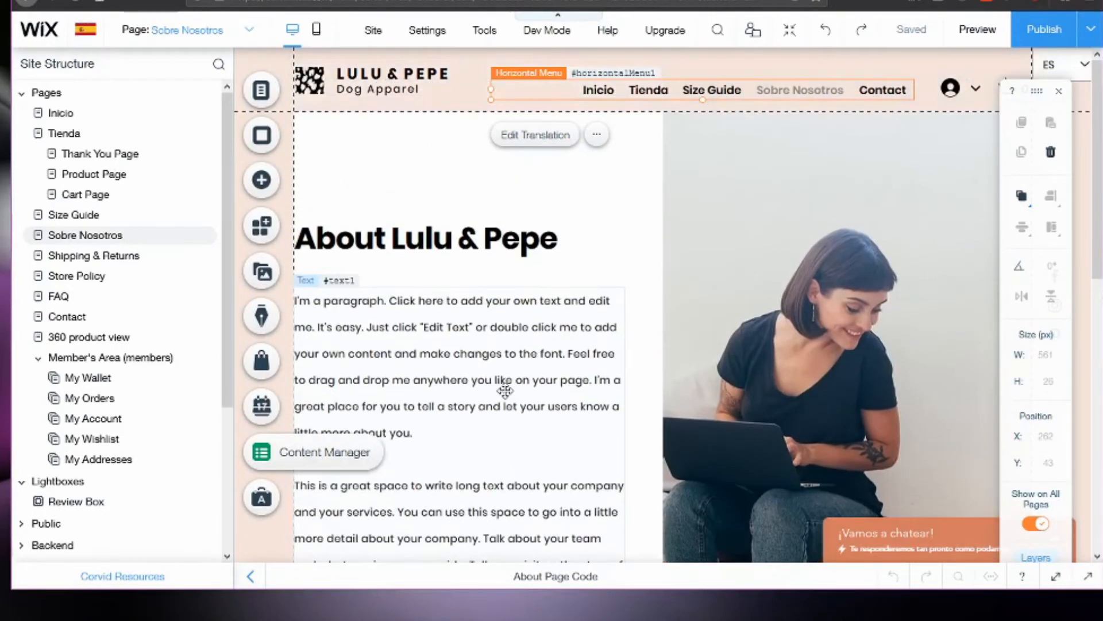
click(251, 31)
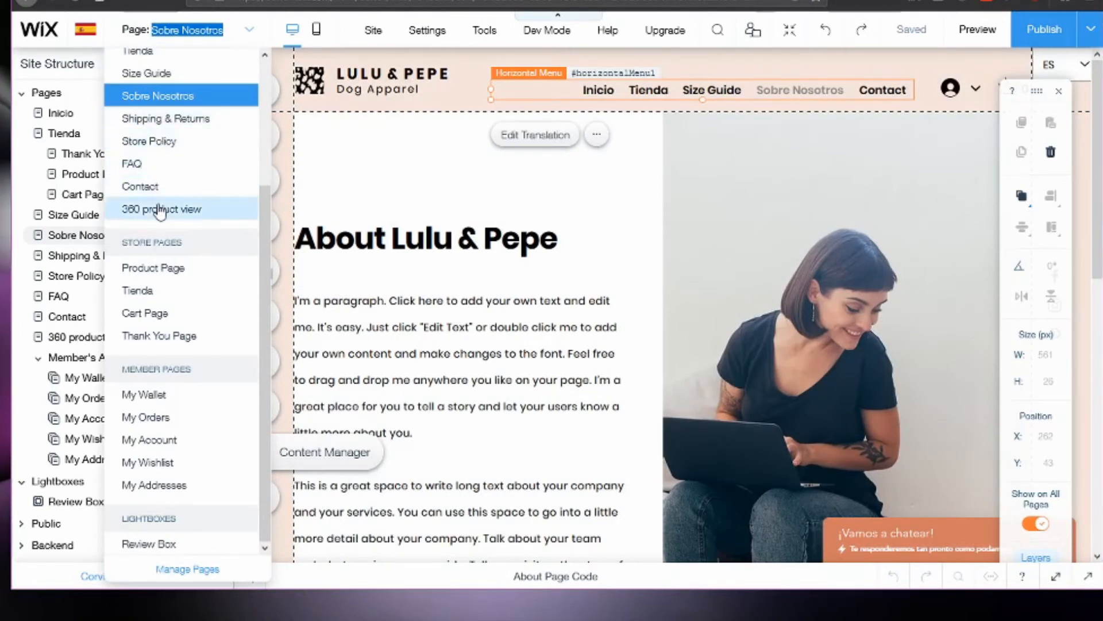
click(167, 119)
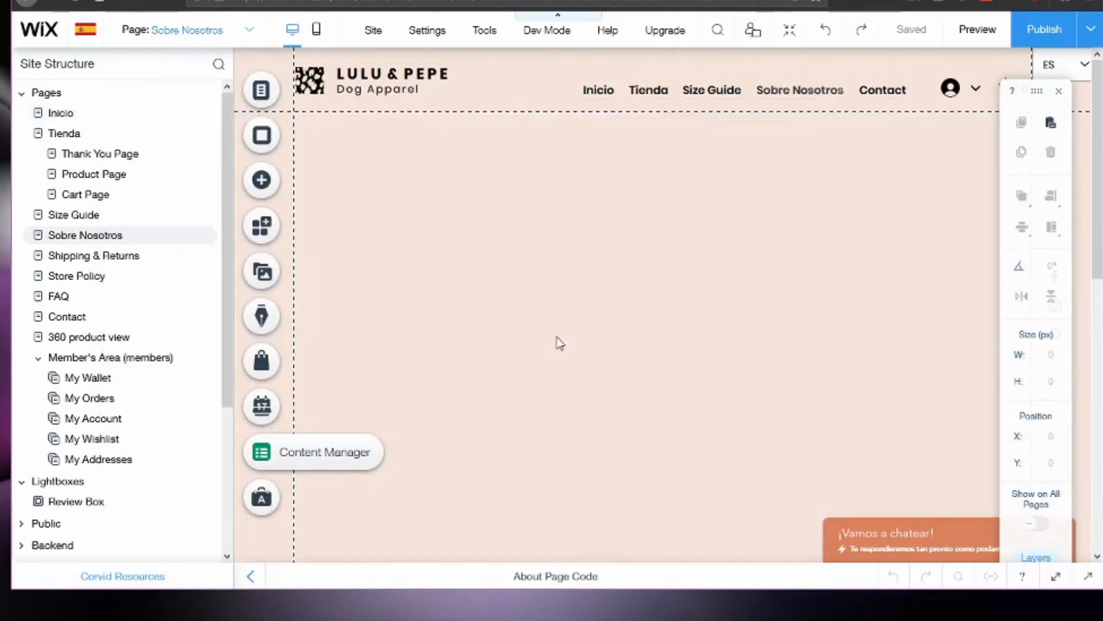
scroll(689, 318, down, 5)
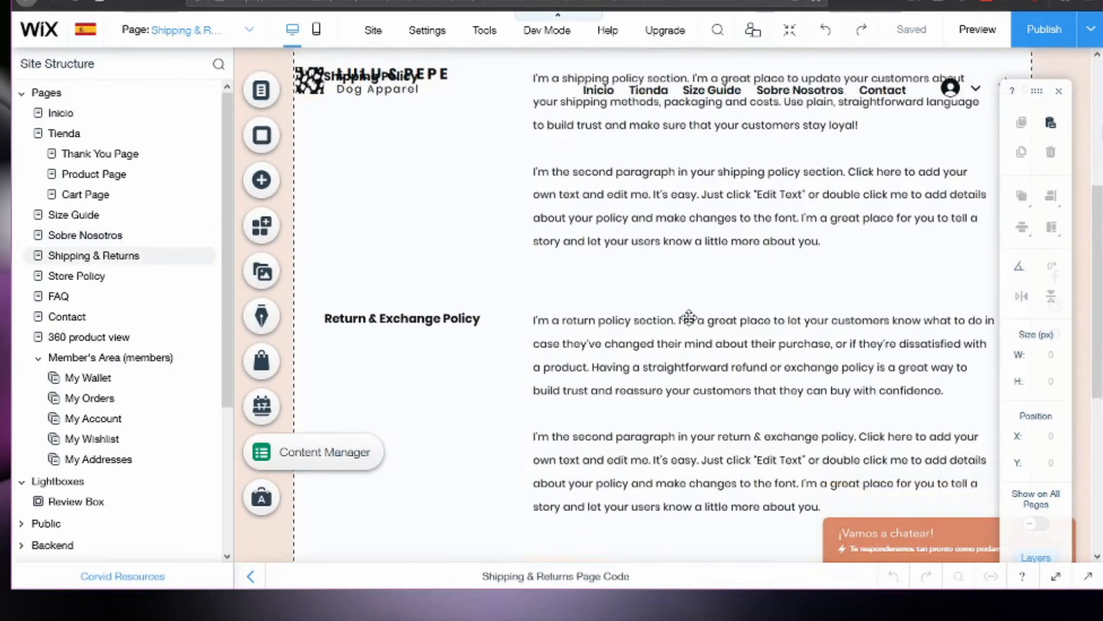
scroll(689, 316, up, 3)
click(469, 275)
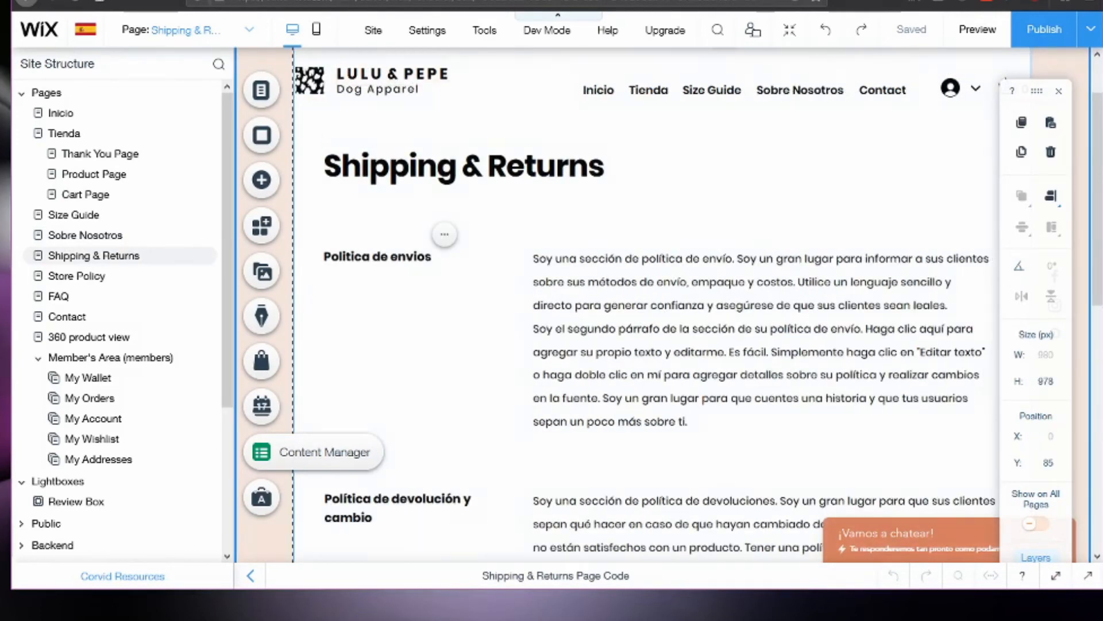
Switch the editor to the English version of the site and look over the Shipping & Returns policy sections.
click(86, 30)
click(86, 30)
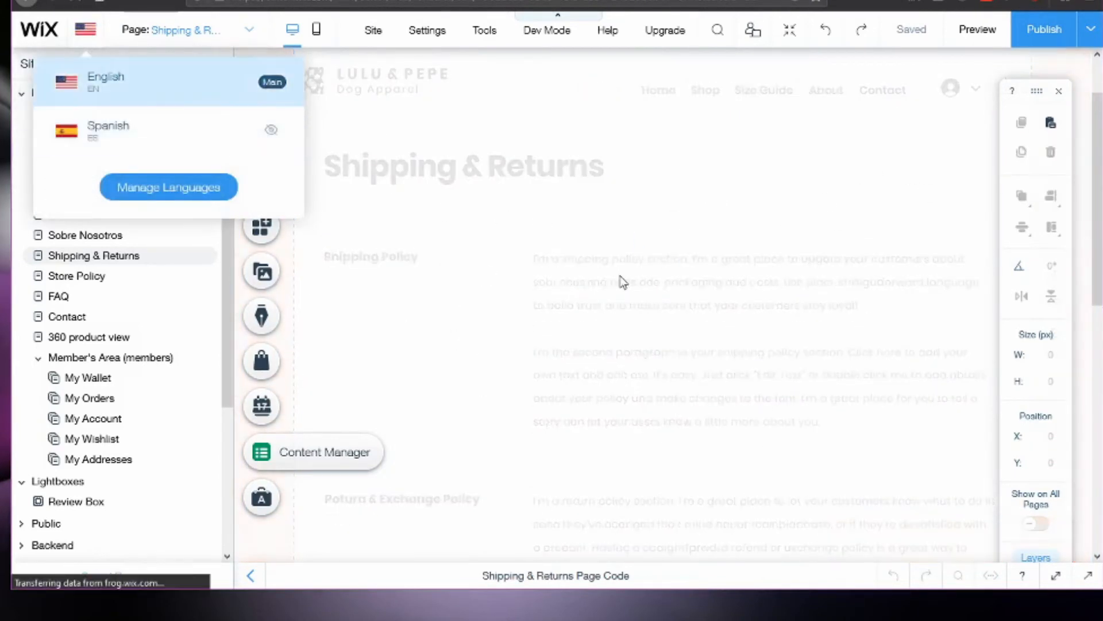
scroll(675, 390, down, 3)
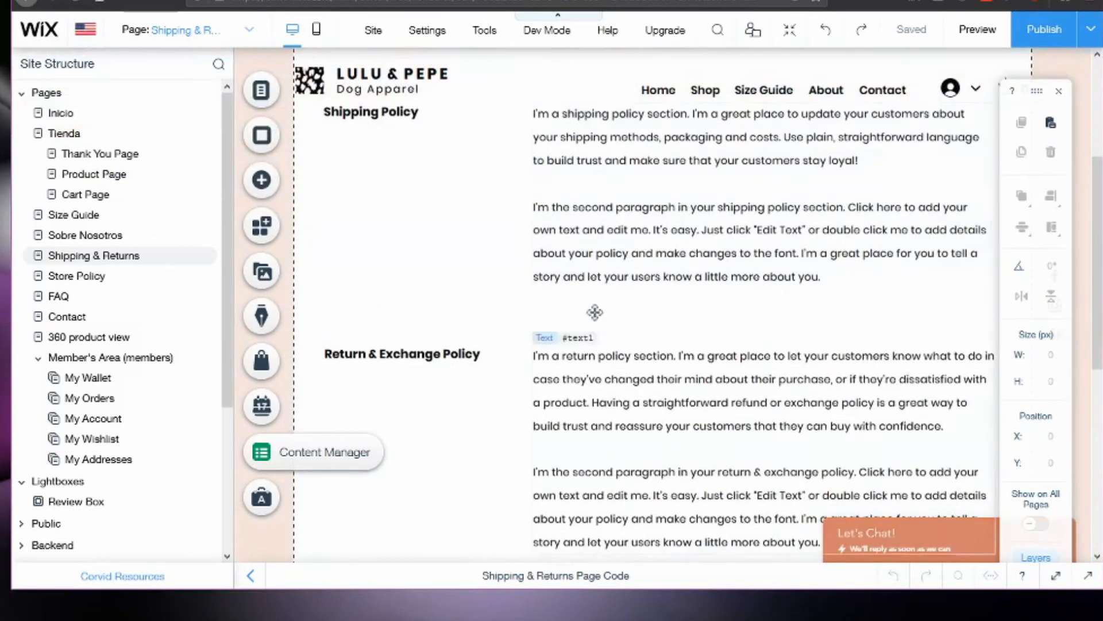
scroll(625, 268, up, 2)
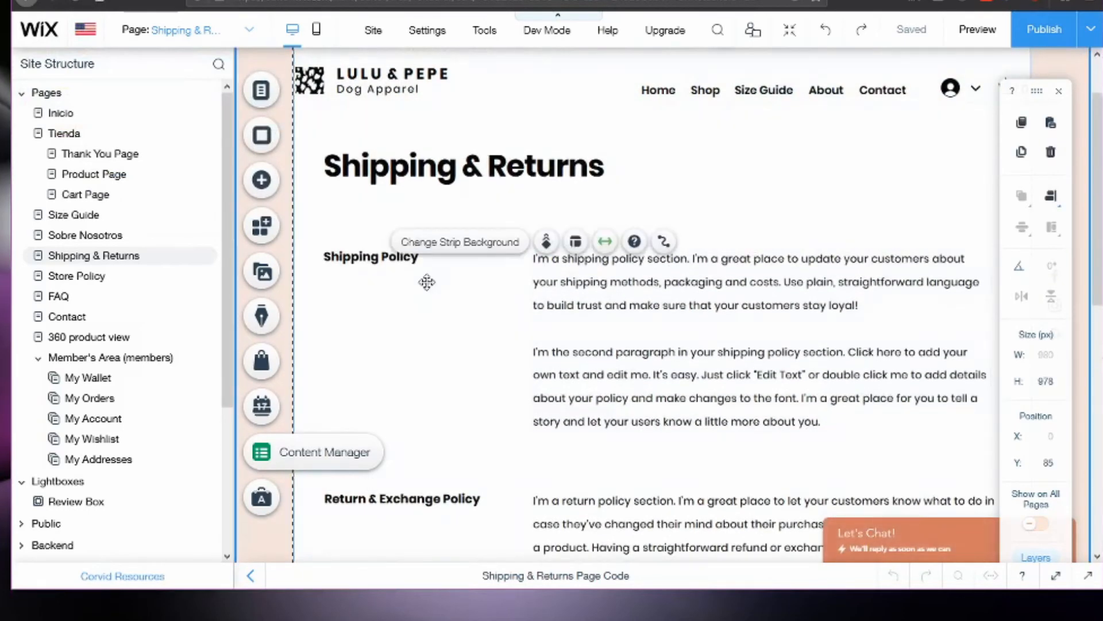
Group the Shipping Policy heading with its policy text on the Shipping & Returns page.
click(405, 259)
shift+click(569, 280)
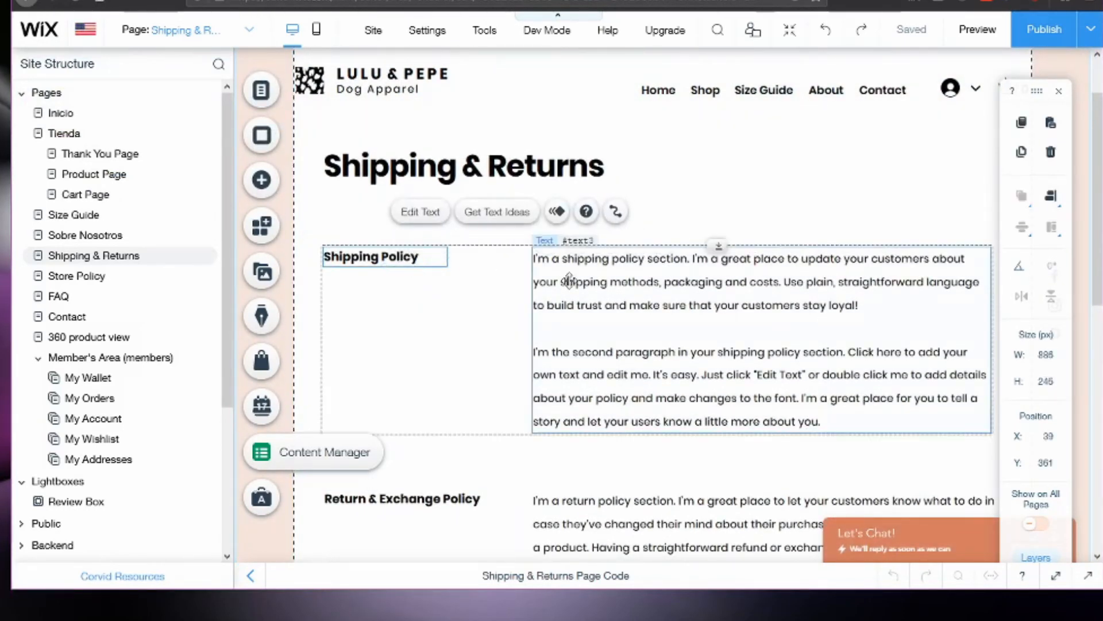
click(422, 214)
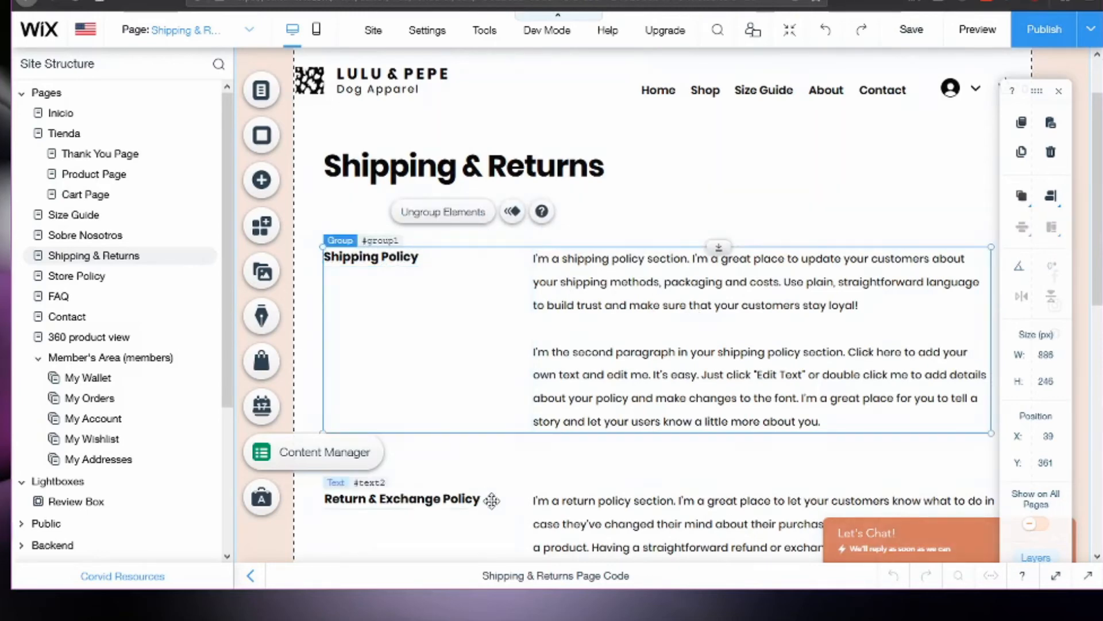
scroll(478, 487, down, 1)
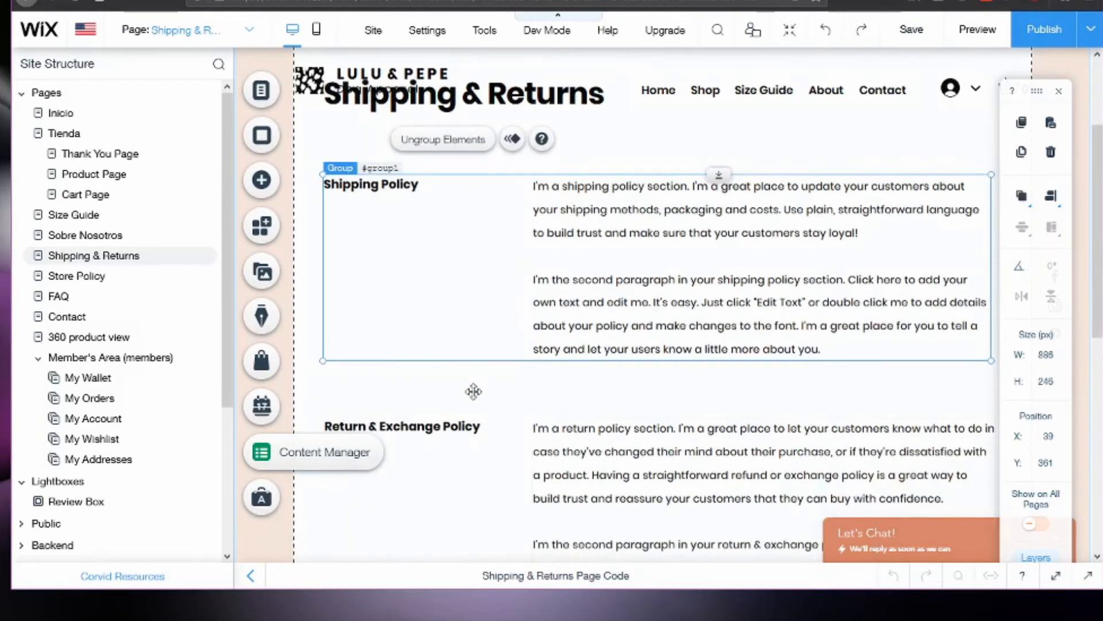
Group the Return & Exchange Policy heading with its text and move the group down to about y 1095.
click(426, 437)
click(585, 446)
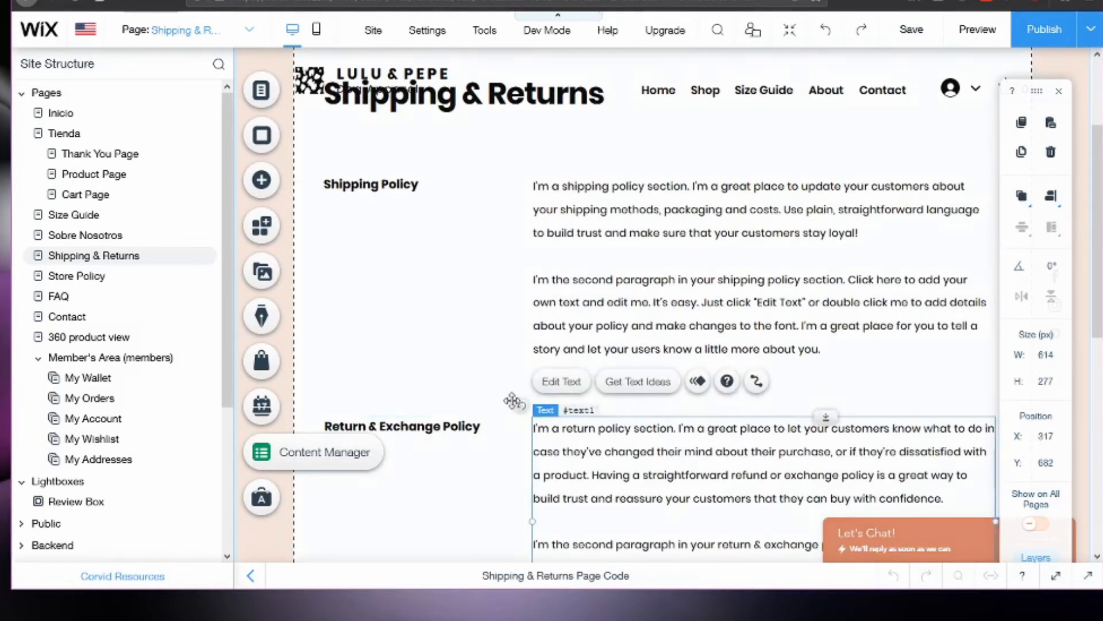
shift+click(474, 424)
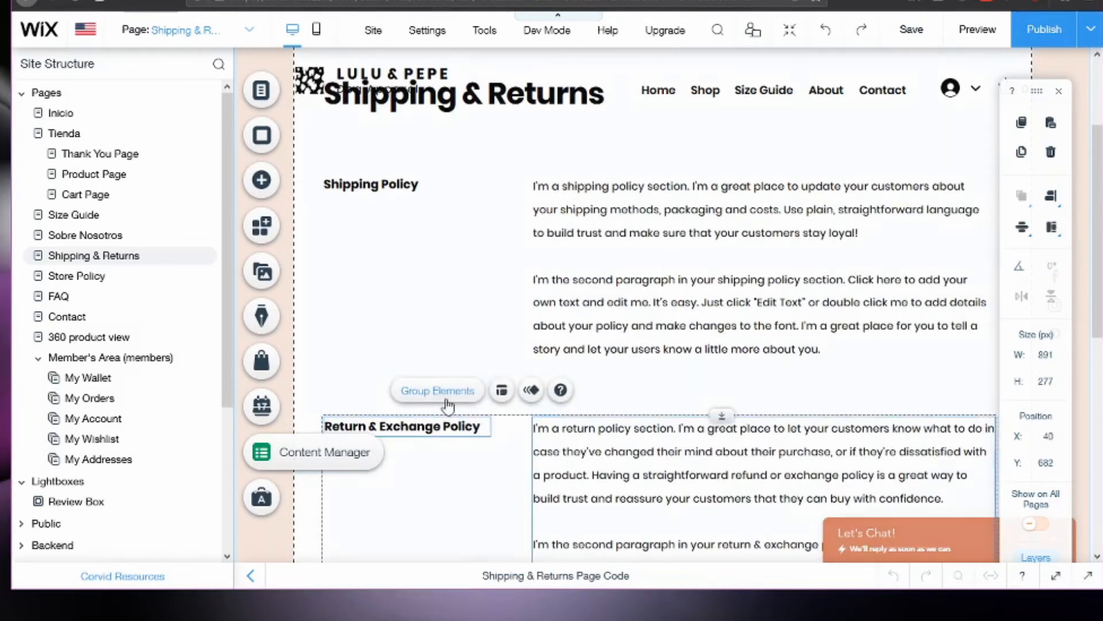
click(443, 382)
mouse_move(722, 422)
mouse_down()
mouse_move(713, 485)
mouse_move(726, 485)
mouse_move(717, 443)
mouse_up()
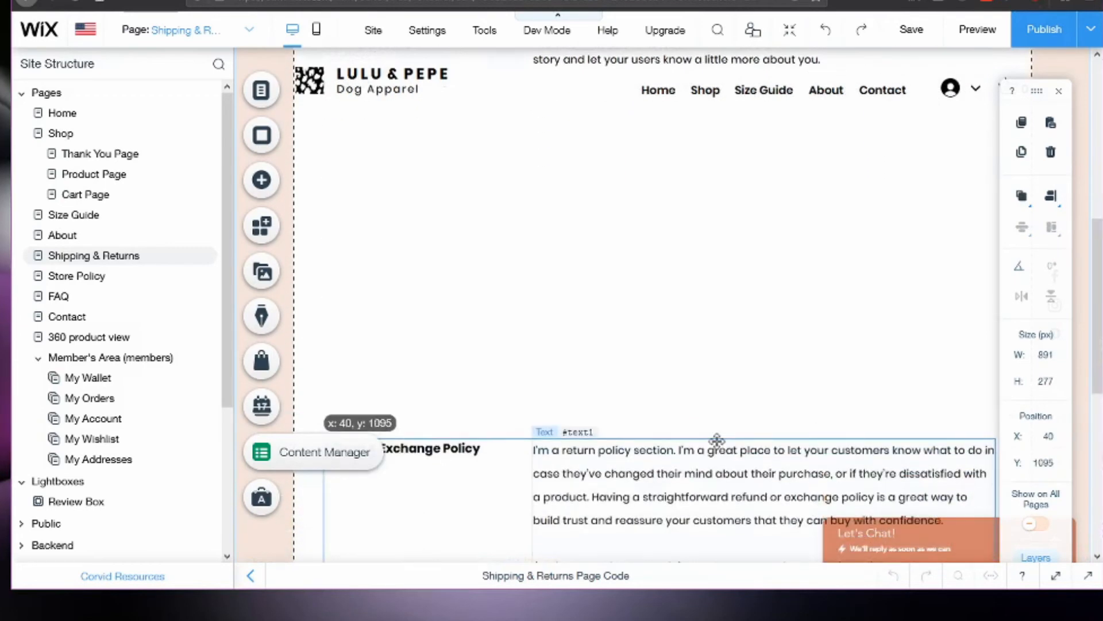
click(577, 464)
click(631, 266)
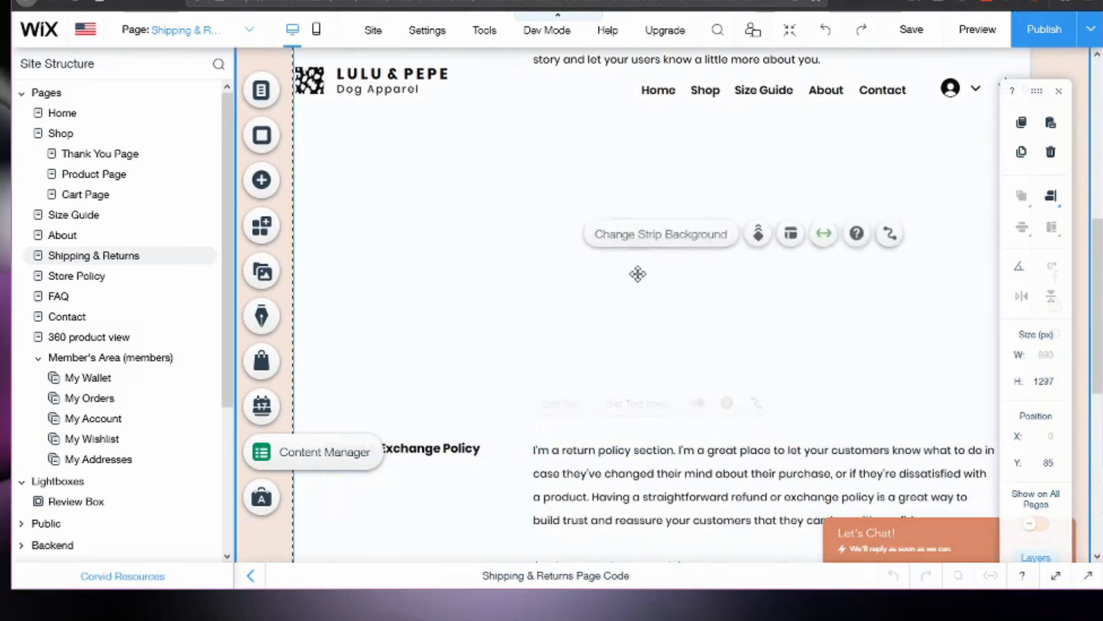
Duplicate the Shipping Policy group and place the copy below the original at about y 672.
scroll(630, 267, up, 2)
scroll(630, 267, up, 3)
click(618, 257)
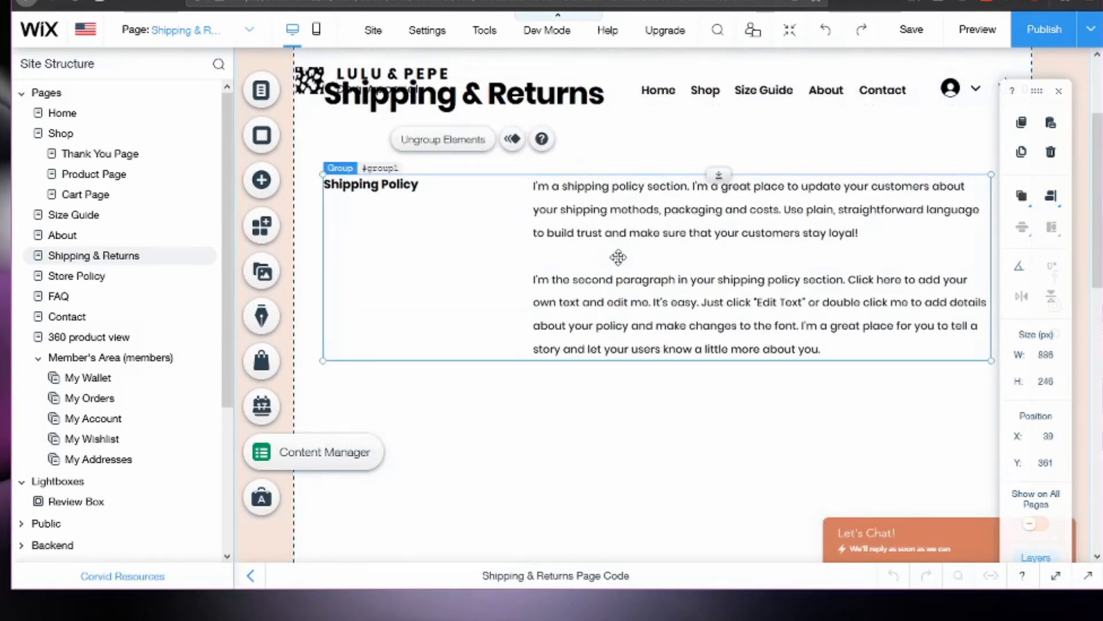
right_click(619, 260)
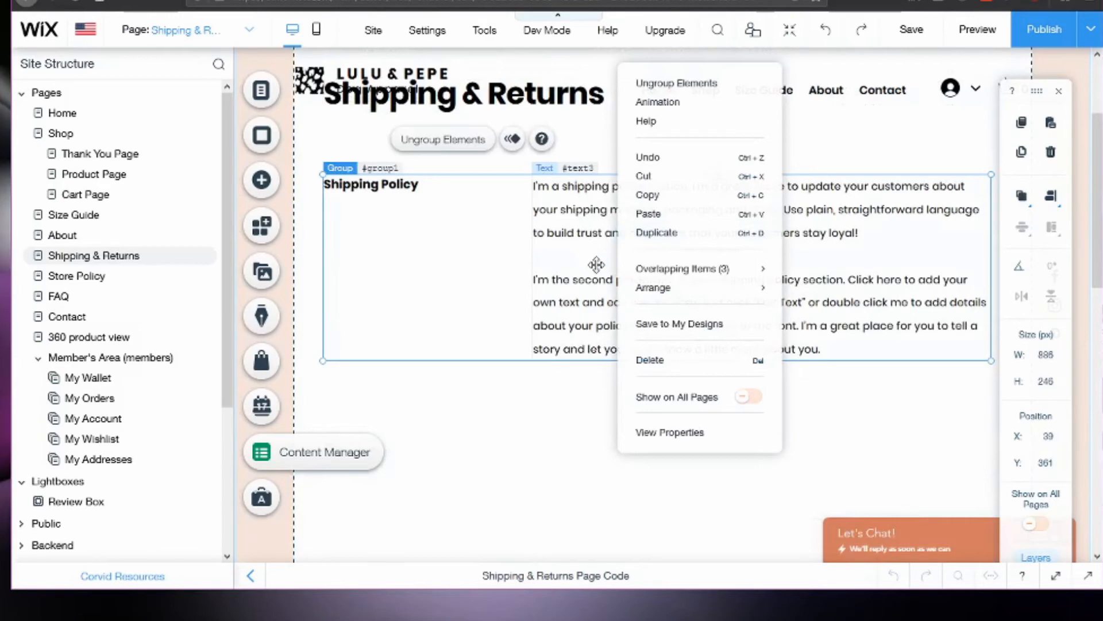
click(657, 232)
drag(651, 256, 692, 323)
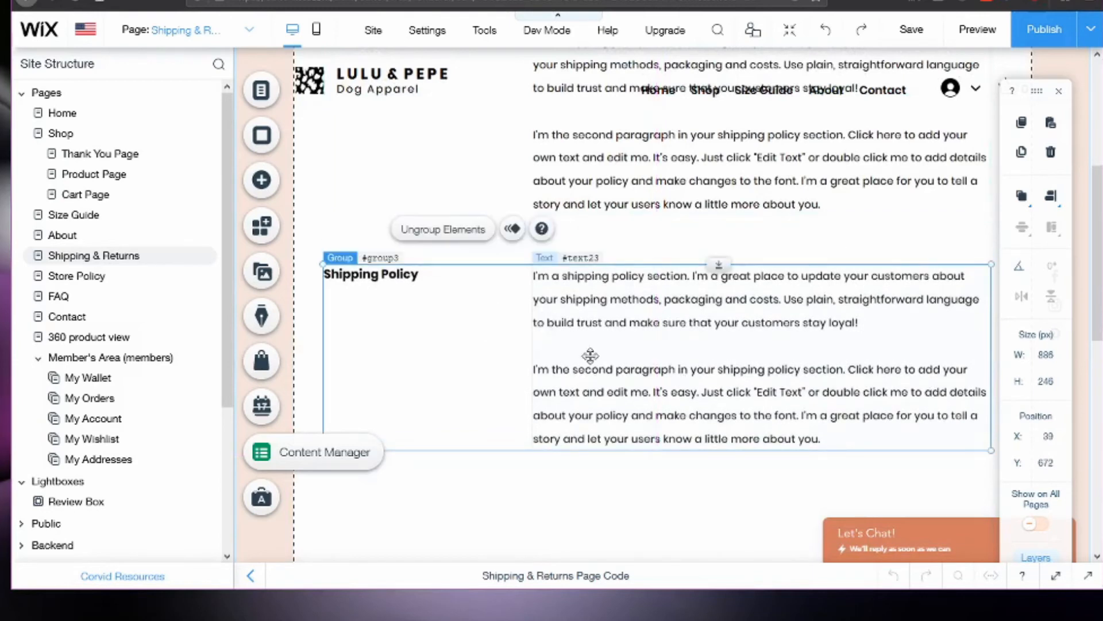
Change the duplicated group's heading to "Returns & Exchanges" and widen its text box to about 198 px so it fits one line.
click(548, 334)
click(395, 277)
double_click(396, 276)
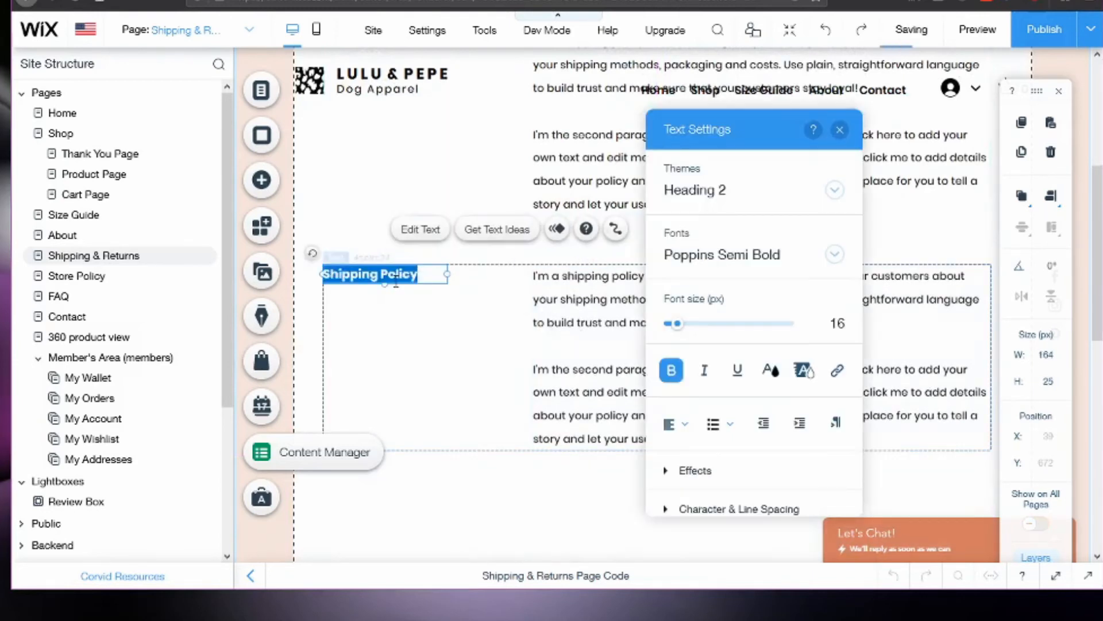
text(Returns)
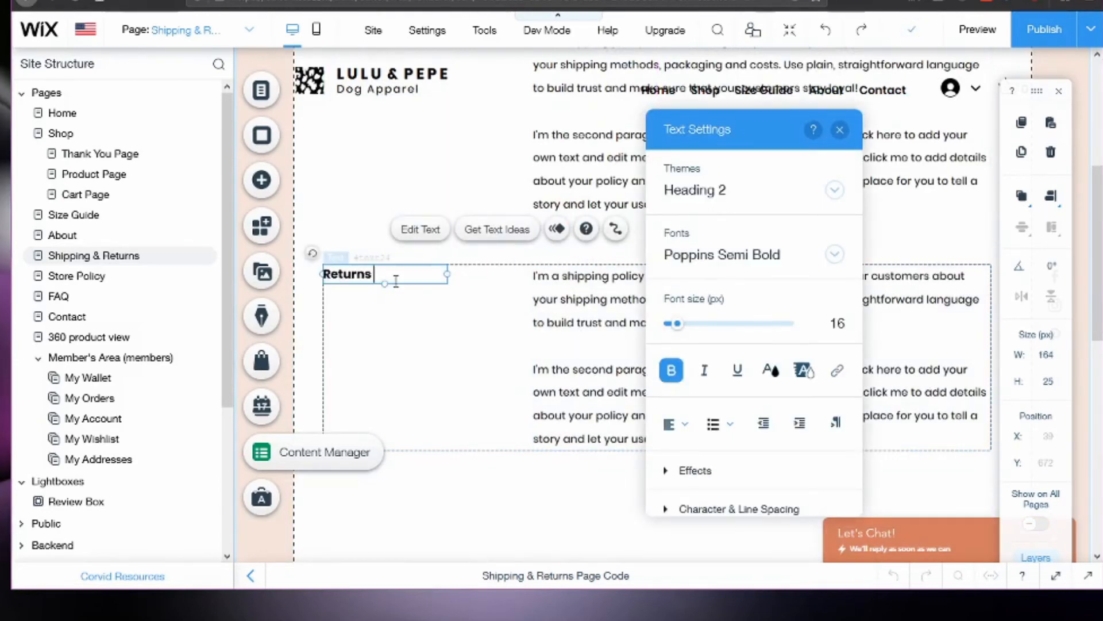
text( & Exchanges)
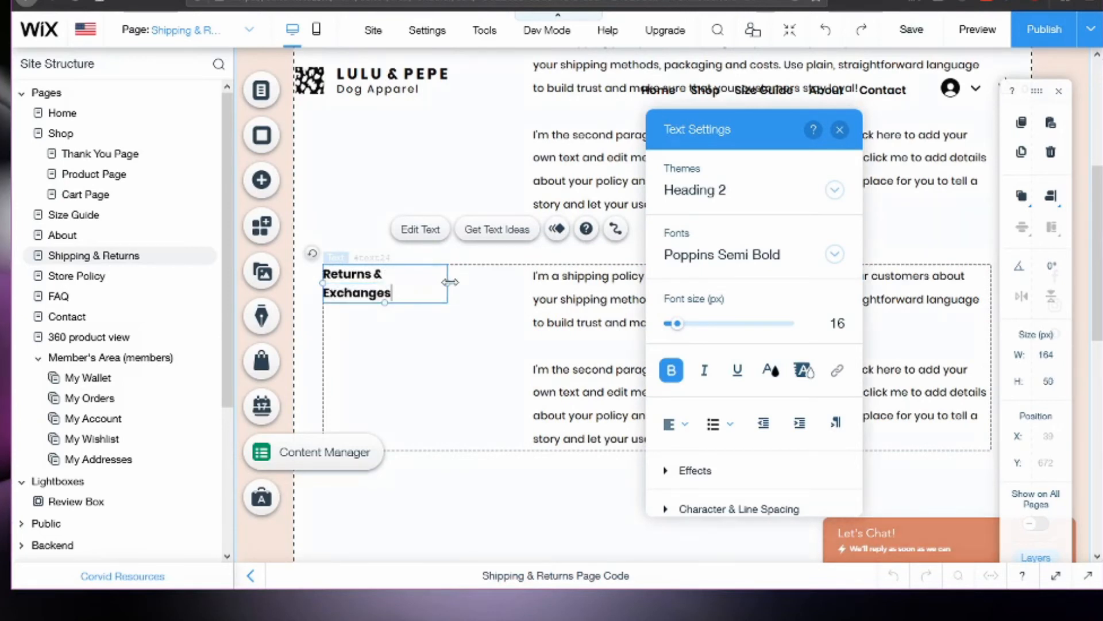
drag(450, 281, 473, 275)
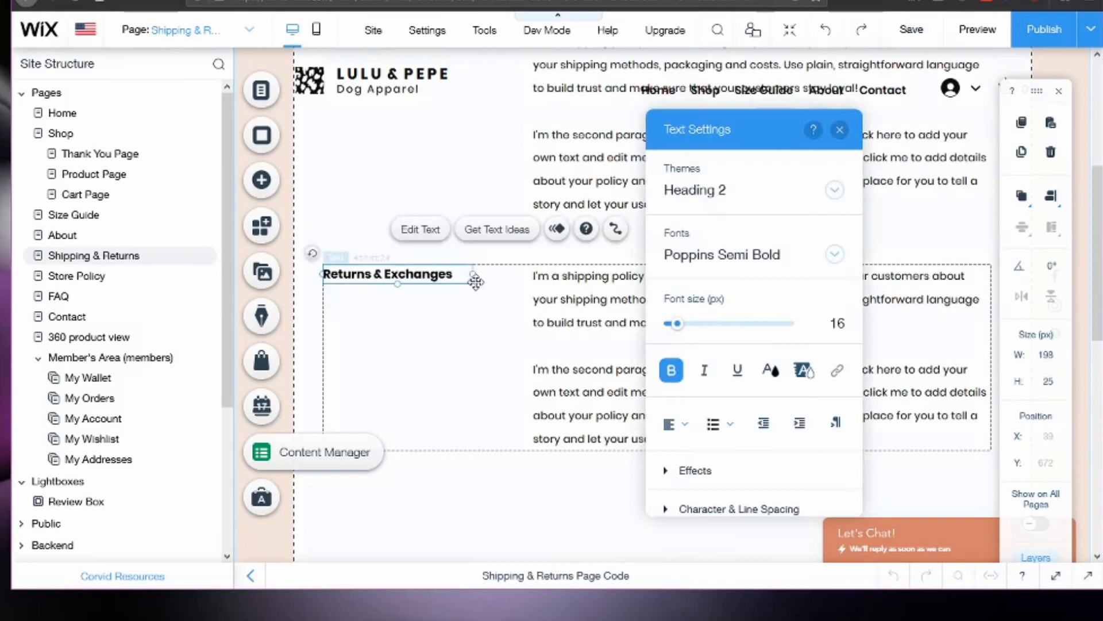
Replace the duplicated group's paragraph text with "some other text that isn't the same".
click(575, 305)
double_click(583, 287)
text(s)
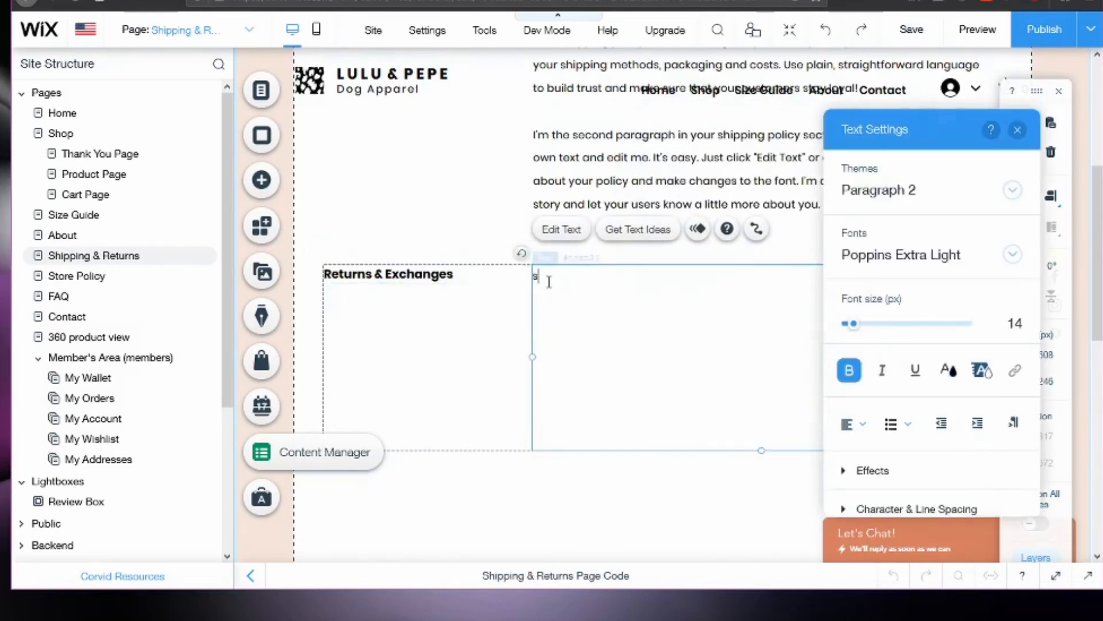
text(ome other  text that isn't the same)
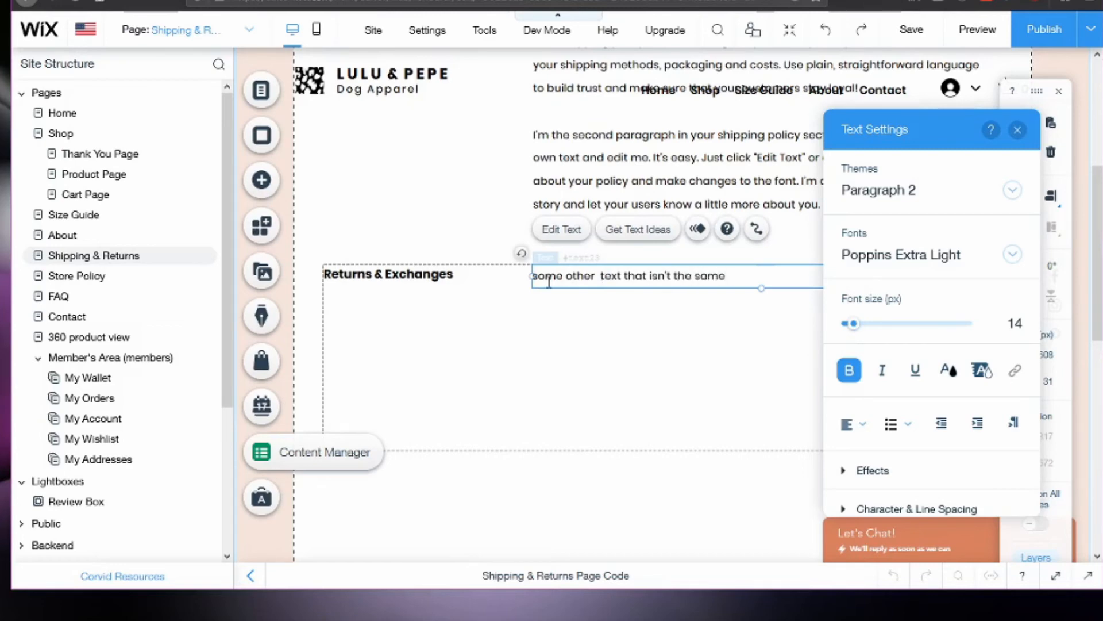
click(698, 324)
Switch the editor to the Spanish version of the page and select the heading of the duplicated policy group.
scroll(728, 374, up, 4)
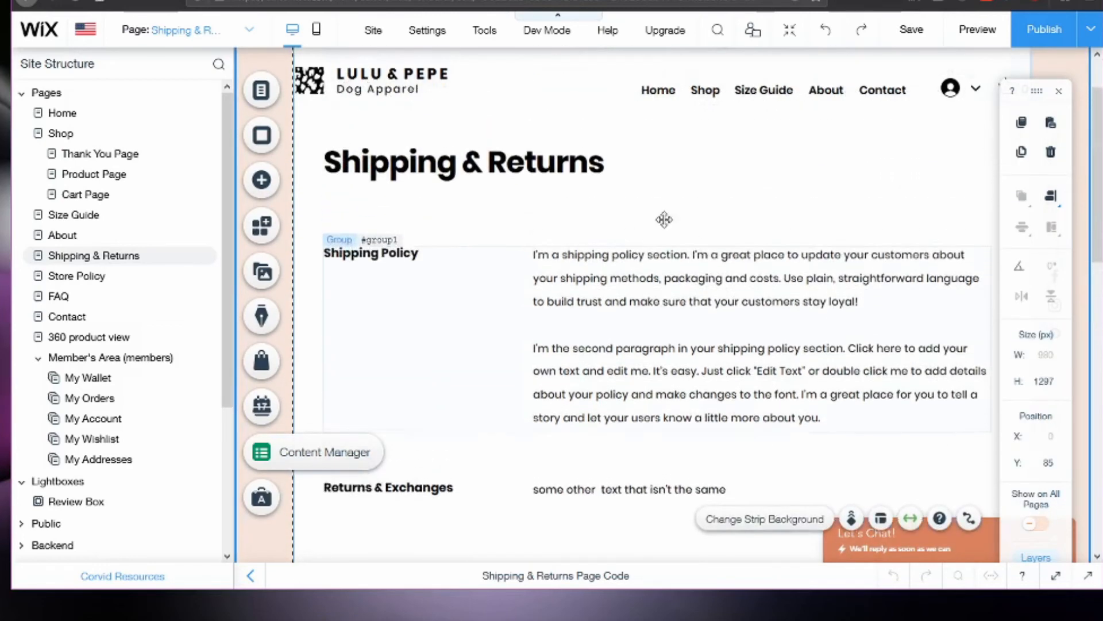
scroll(670, 295, down, 3)
scroll(669, 295, down, 2)
scroll(587, 290, up, 4)
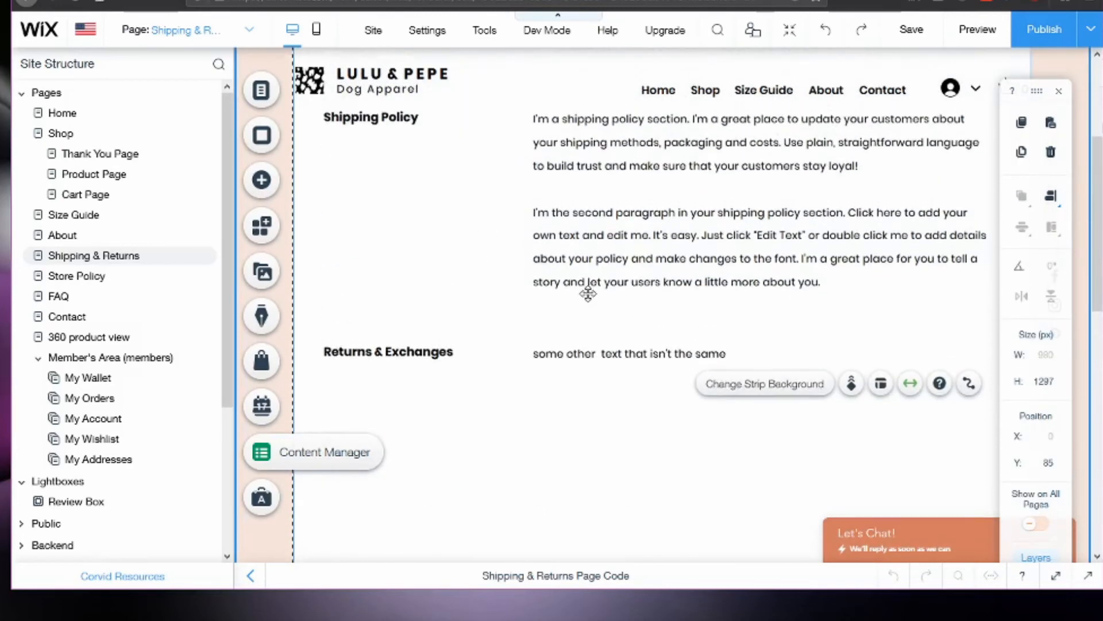
mouse_move(908, 36)
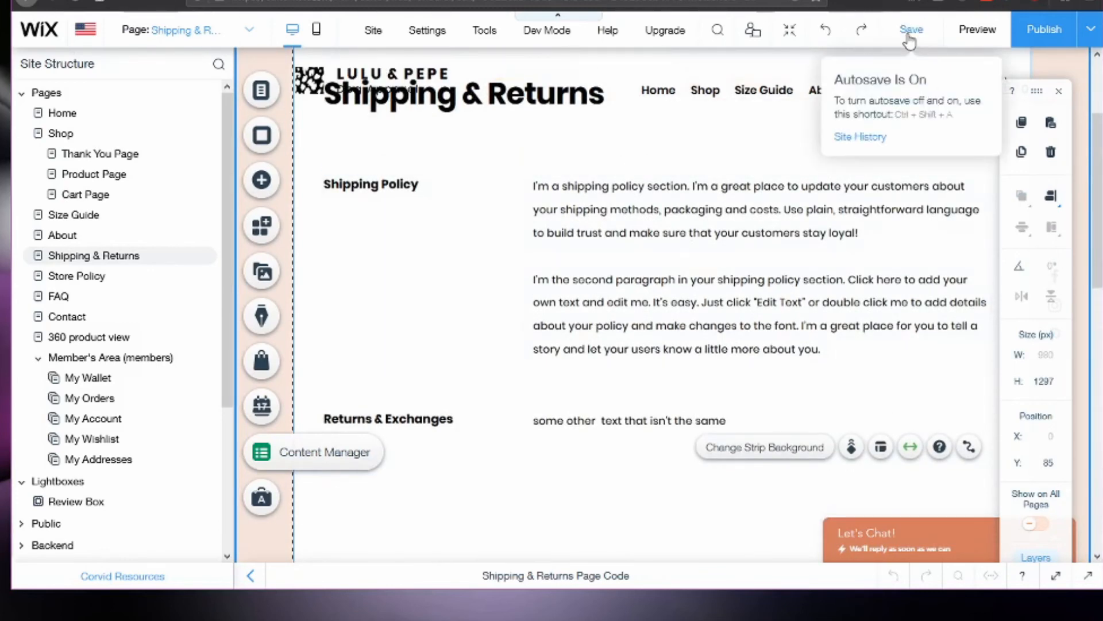
click(85, 29)
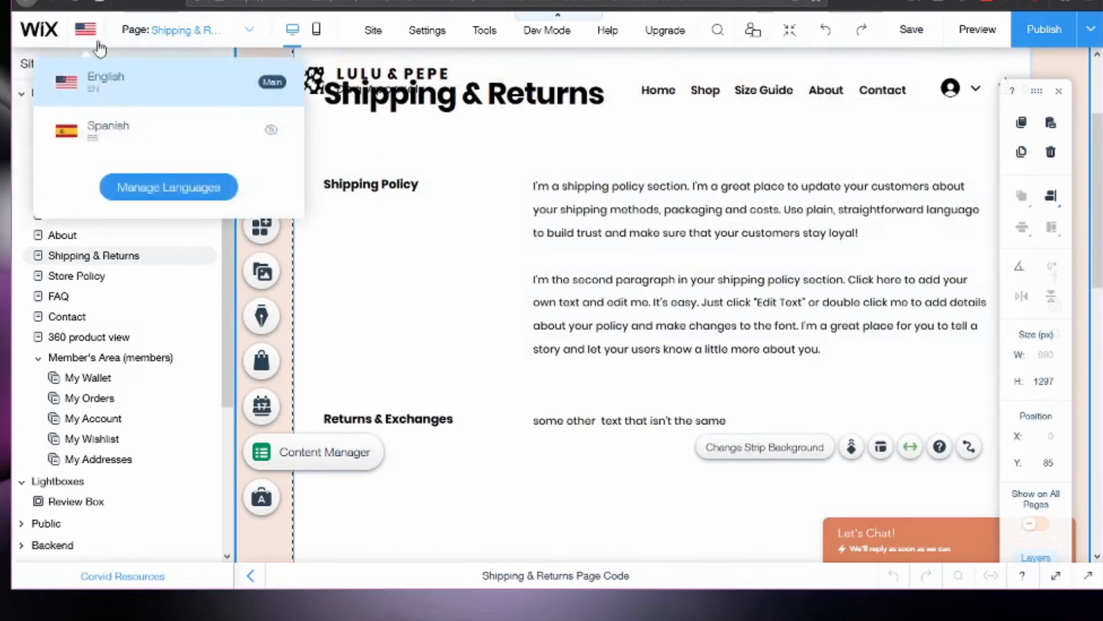
click(135, 138)
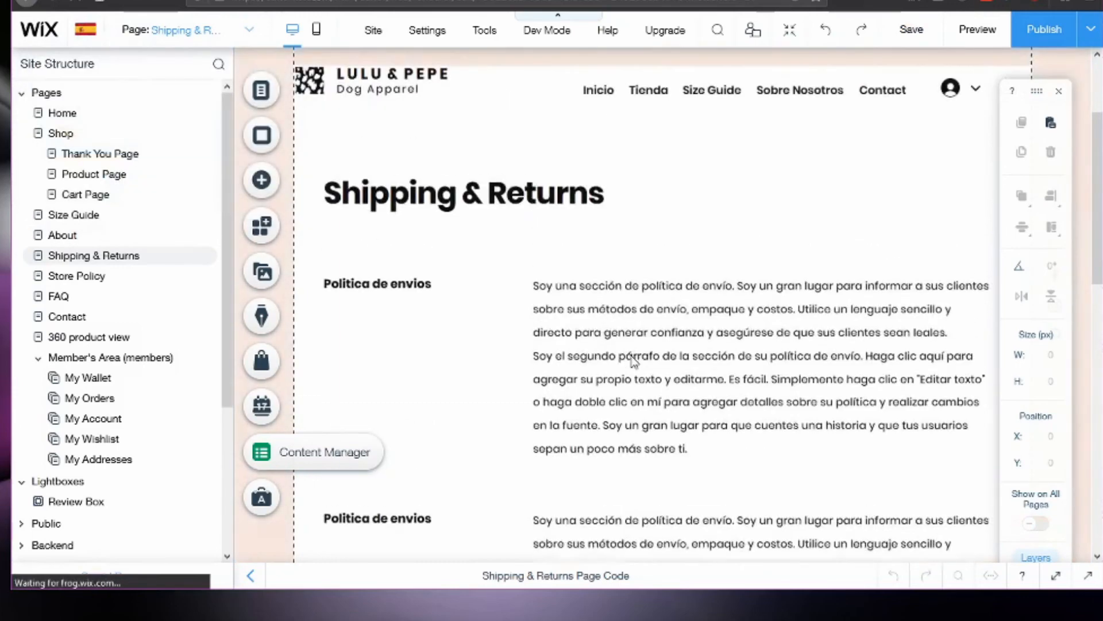
click(402, 287)
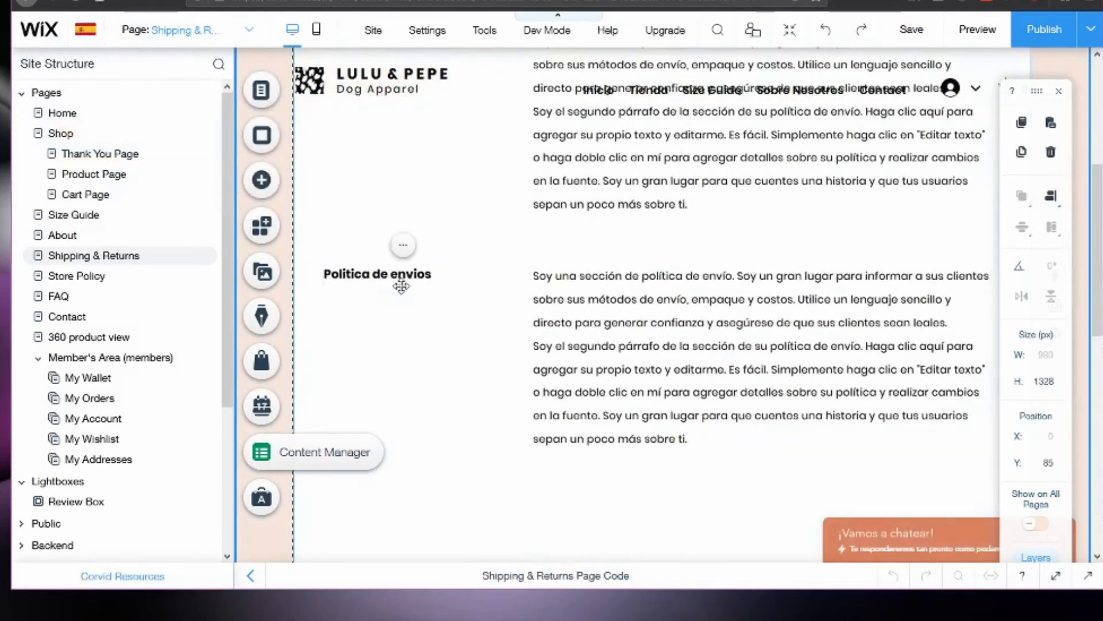
click(586, 175)
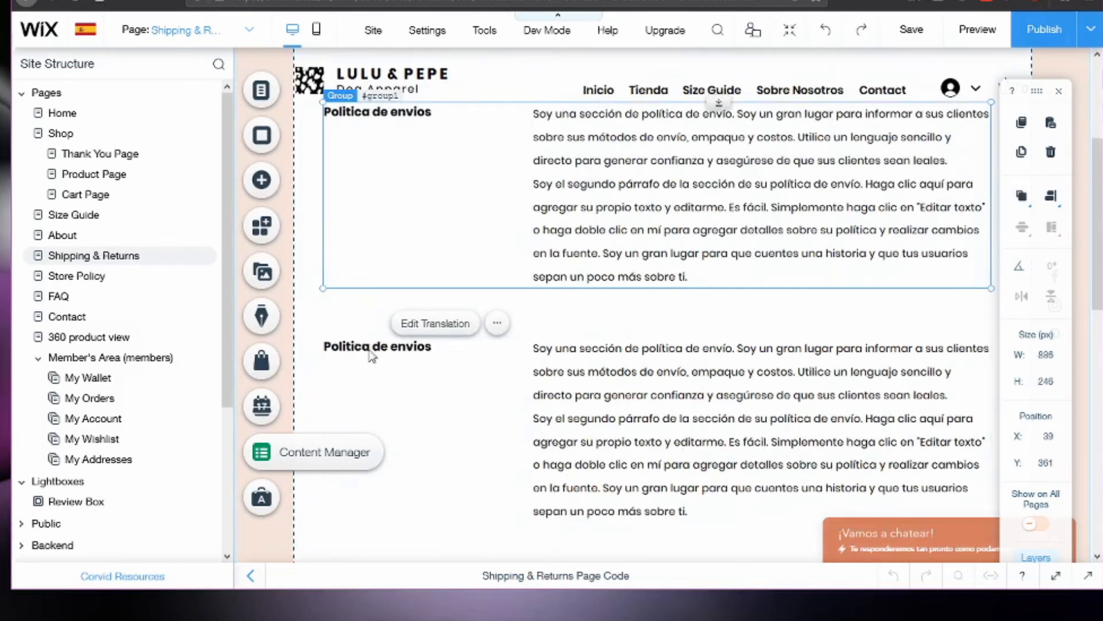
click(397, 355)
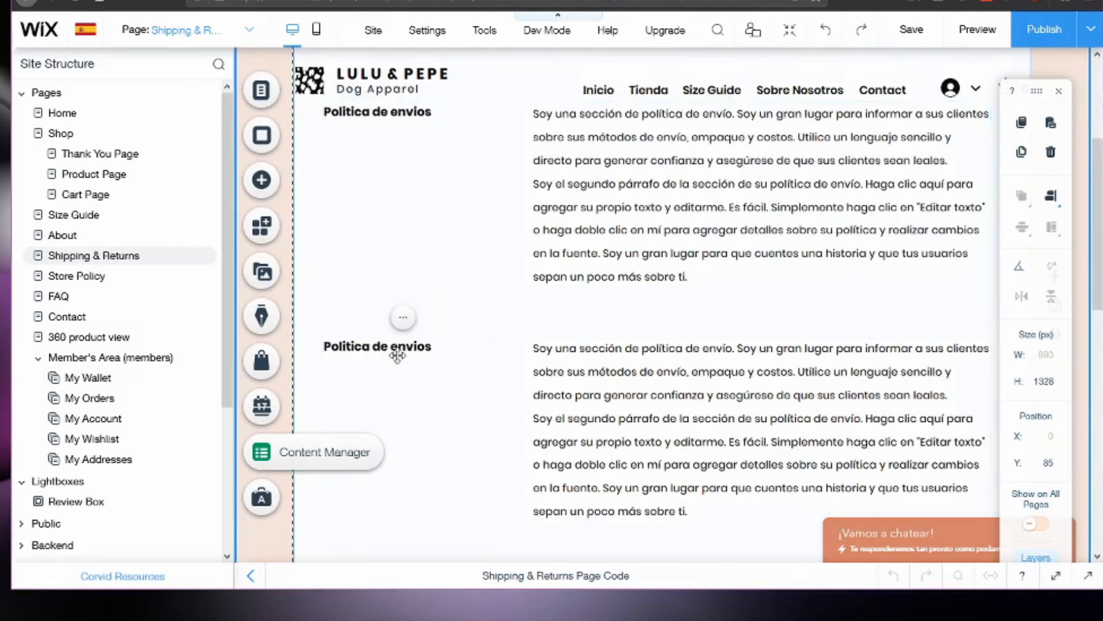
click(397, 355)
click(398, 352)
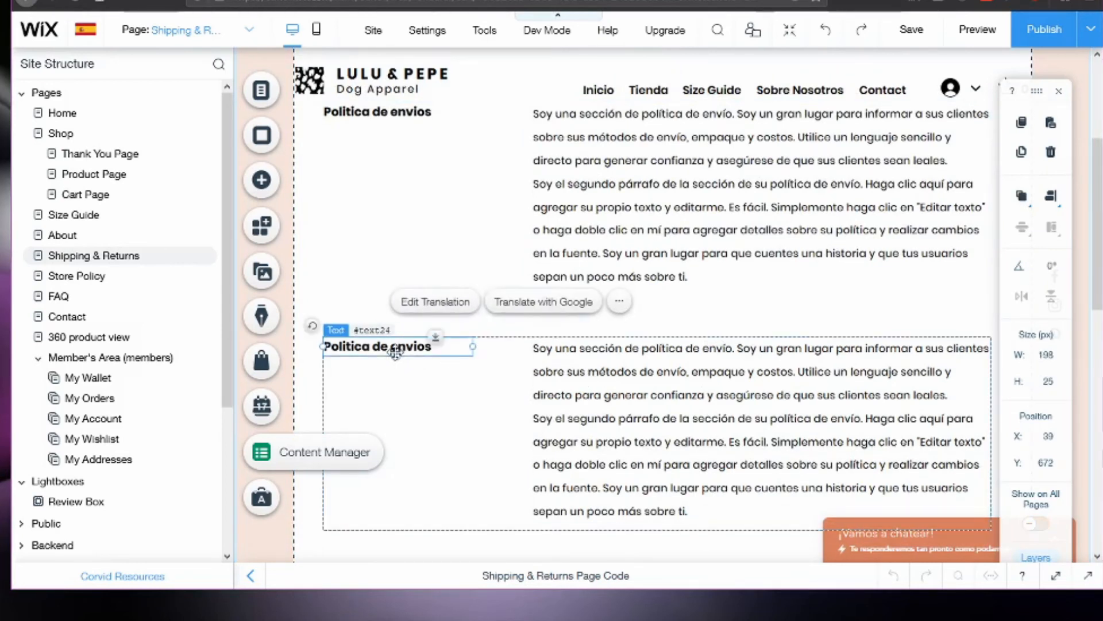
double_click(412, 351)
click(844, 132)
double_click(411, 352)
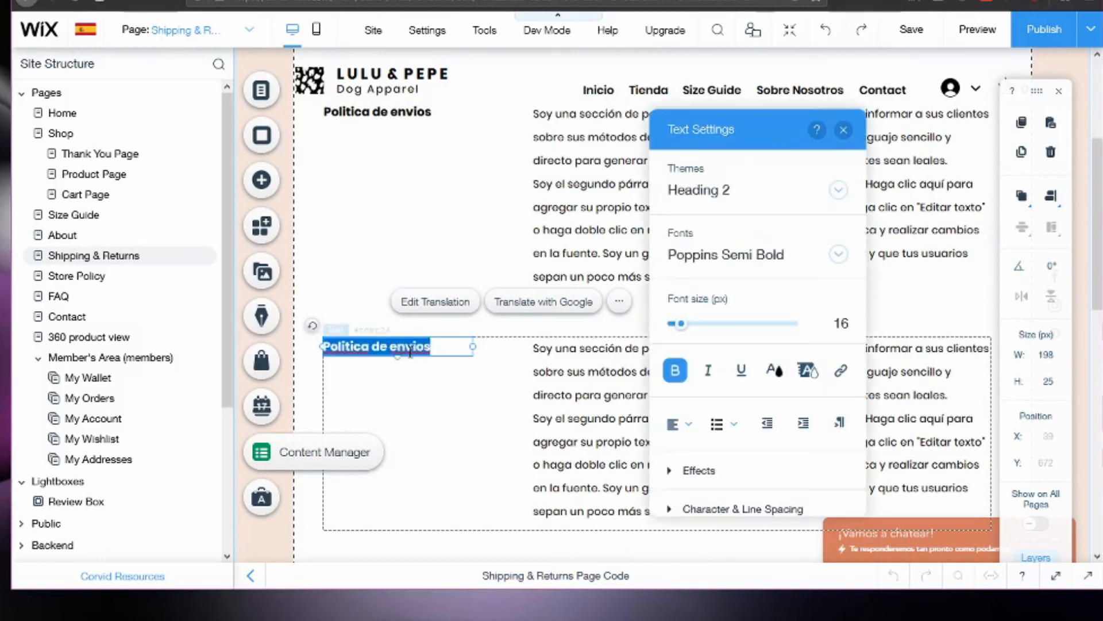
click(843, 129)
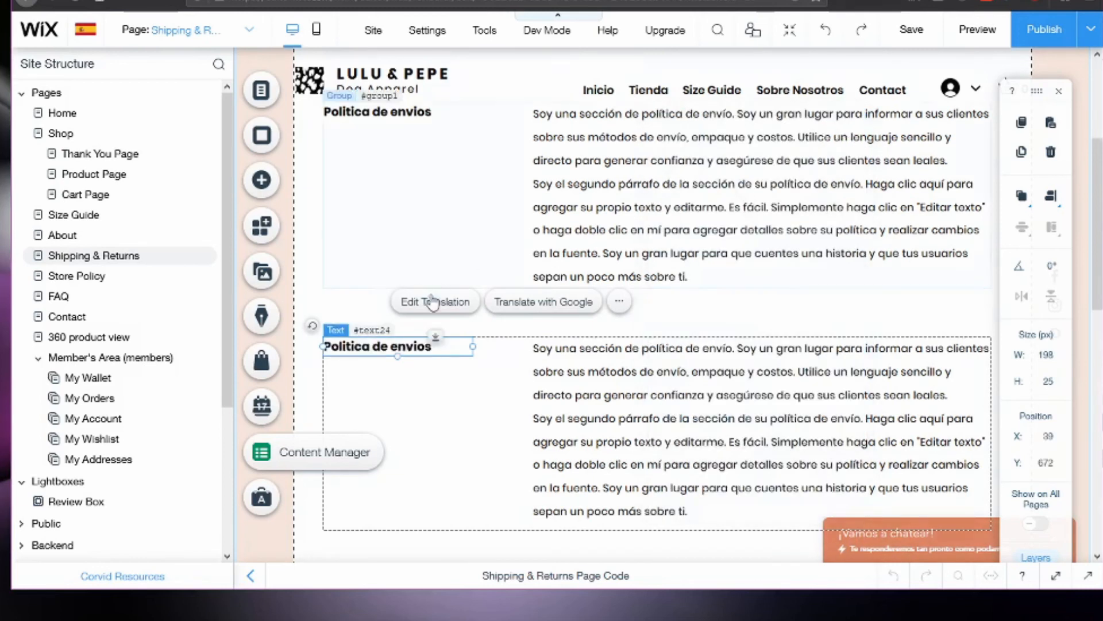
Replace the duplicated group's Spanish heading "Politica de envios" with "Returns & Exchanges".
double_click(393, 346)
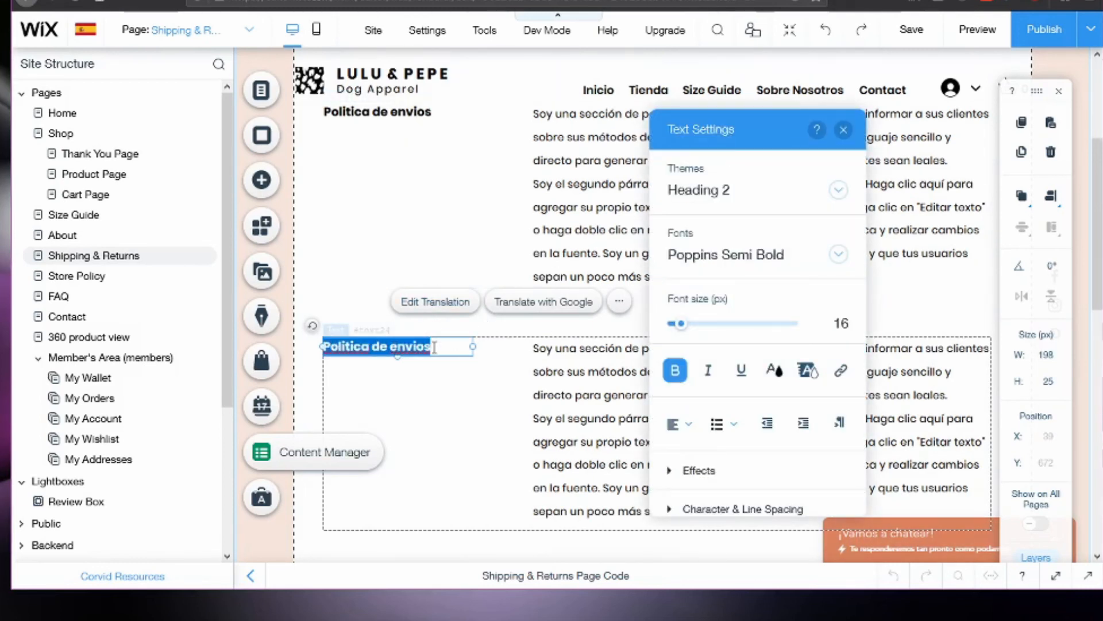
text(Returns &Exhcn)
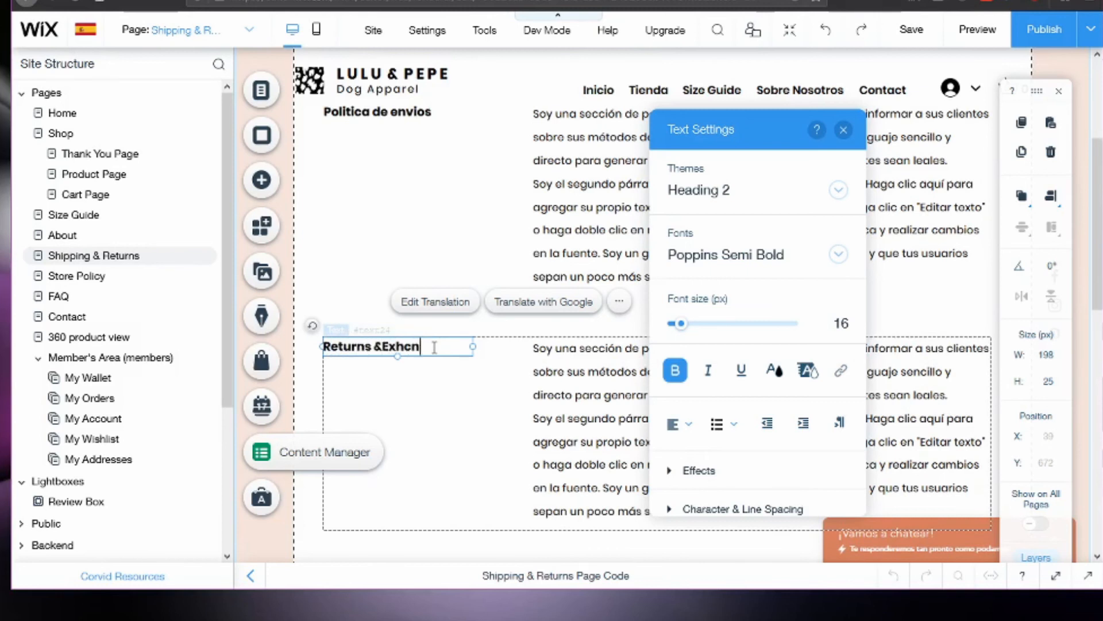
text(age)
key(BackSpace)
key(BackSpace)
key(BackSpace)
key(BackSpace)
key(BackSpace)
key(BackSpace)
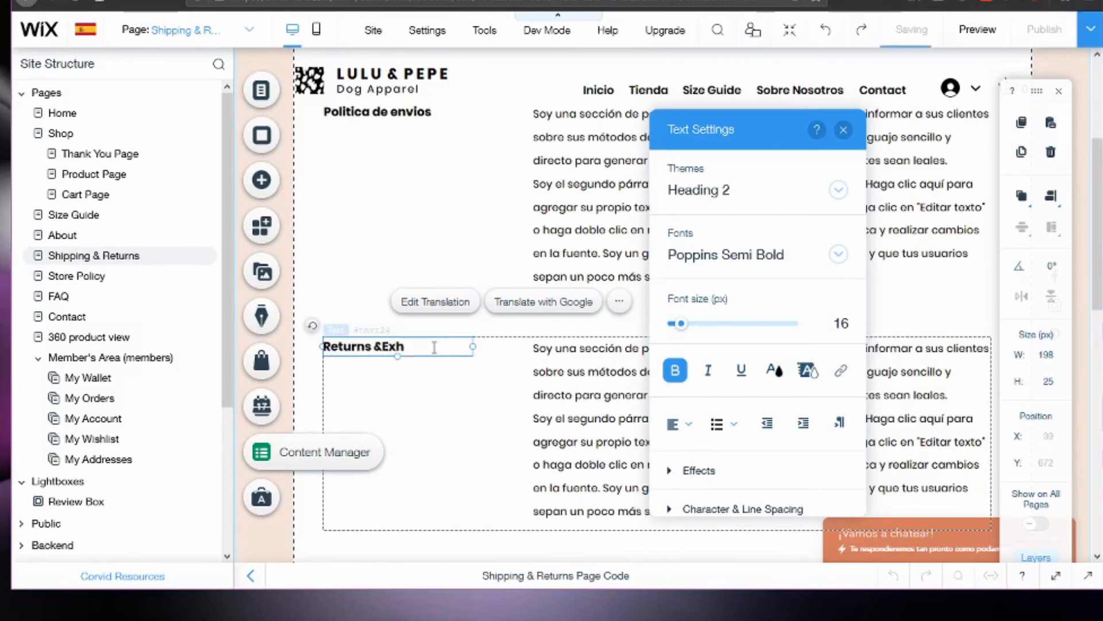
text(chan)
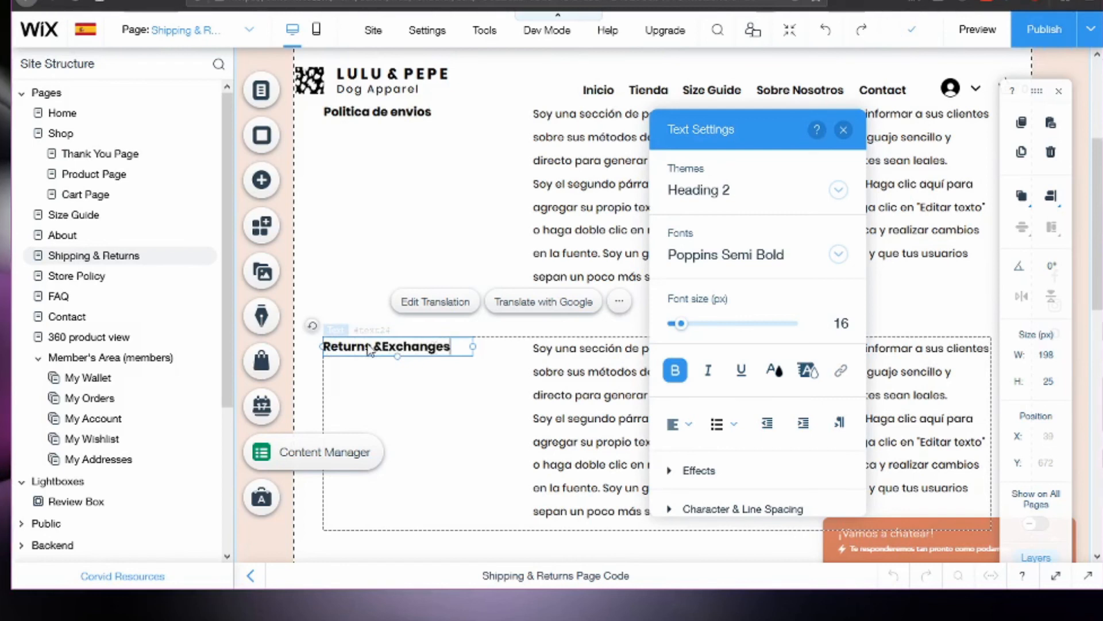
text(ges)
click(386, 345)
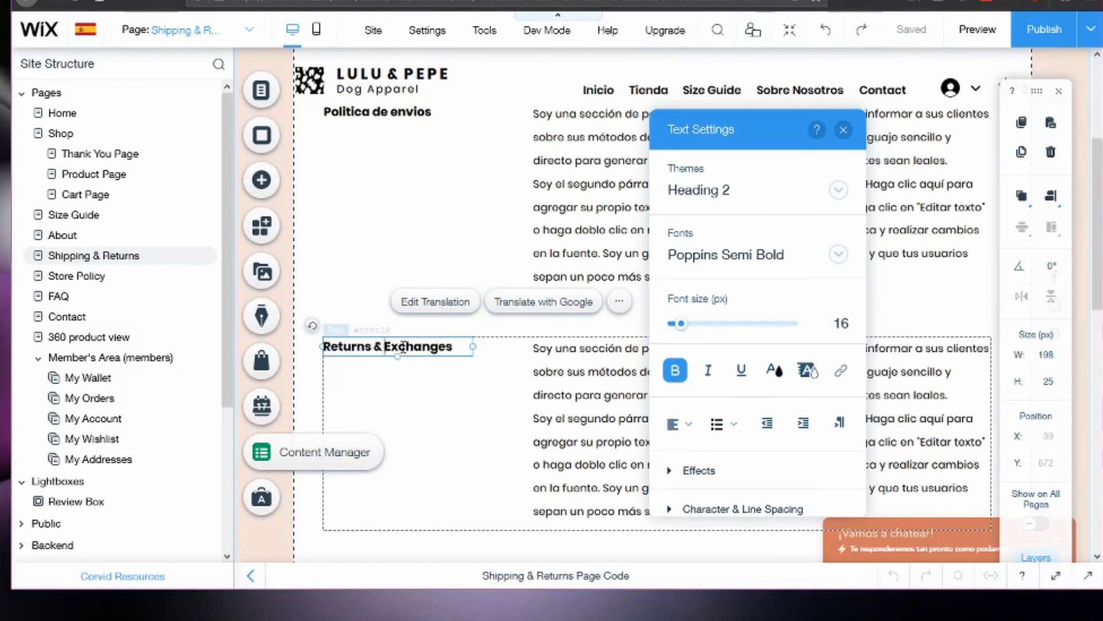
click(523, 355)
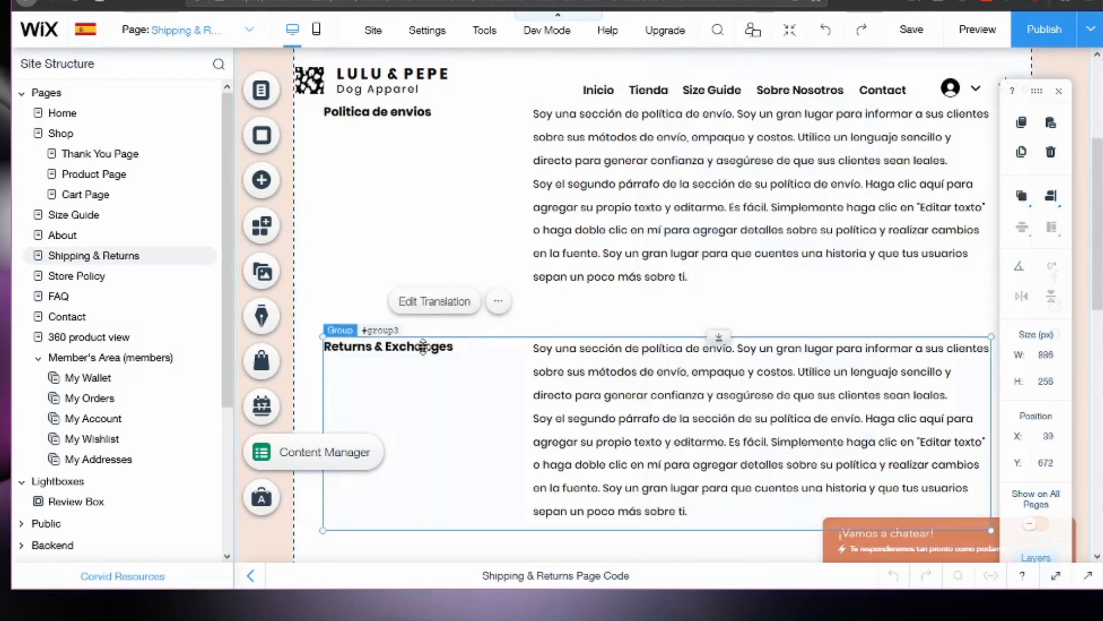
click(525, 319)
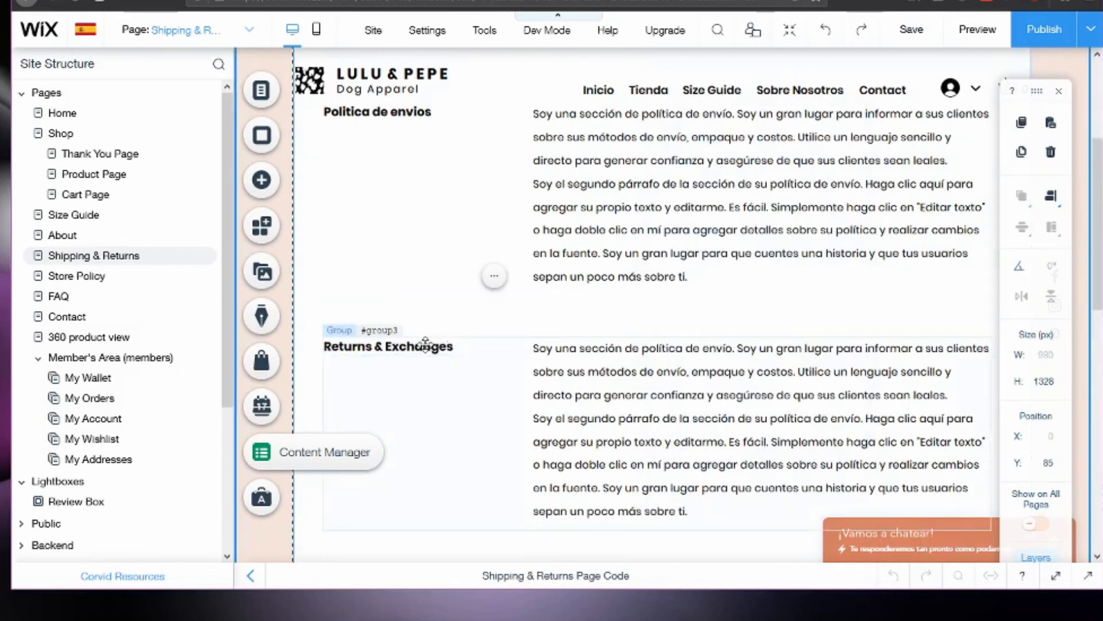
Translate the Returns & Exchanges heading with Google and widen its text box to about 221 px, applying the change to all languages.
click(424, 346)
click(538, 305)
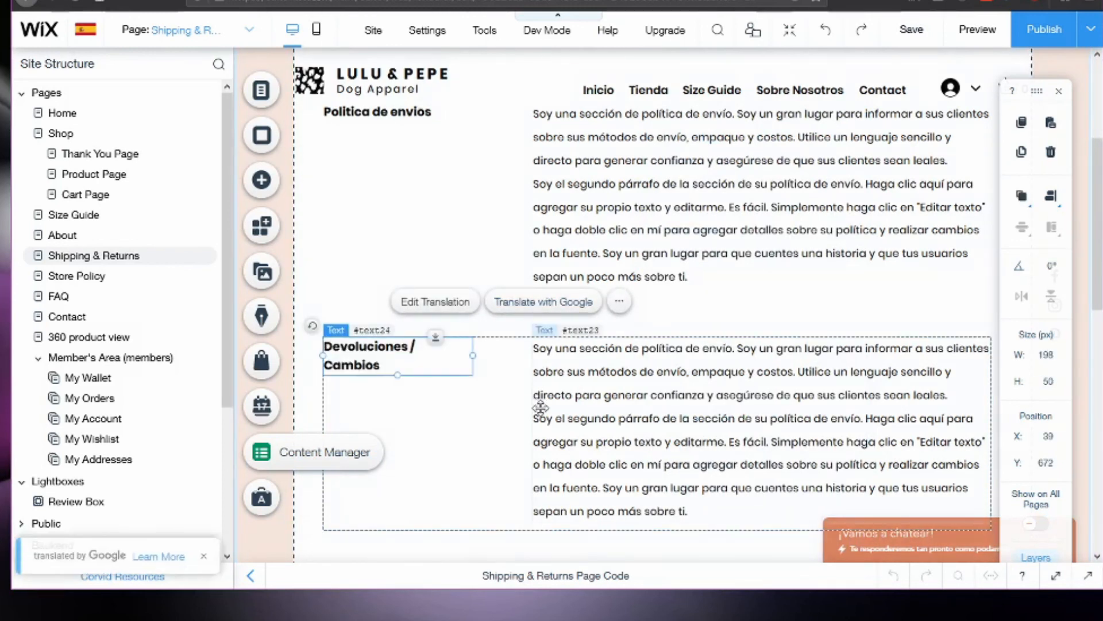
drag(472, 355, 489, 352)
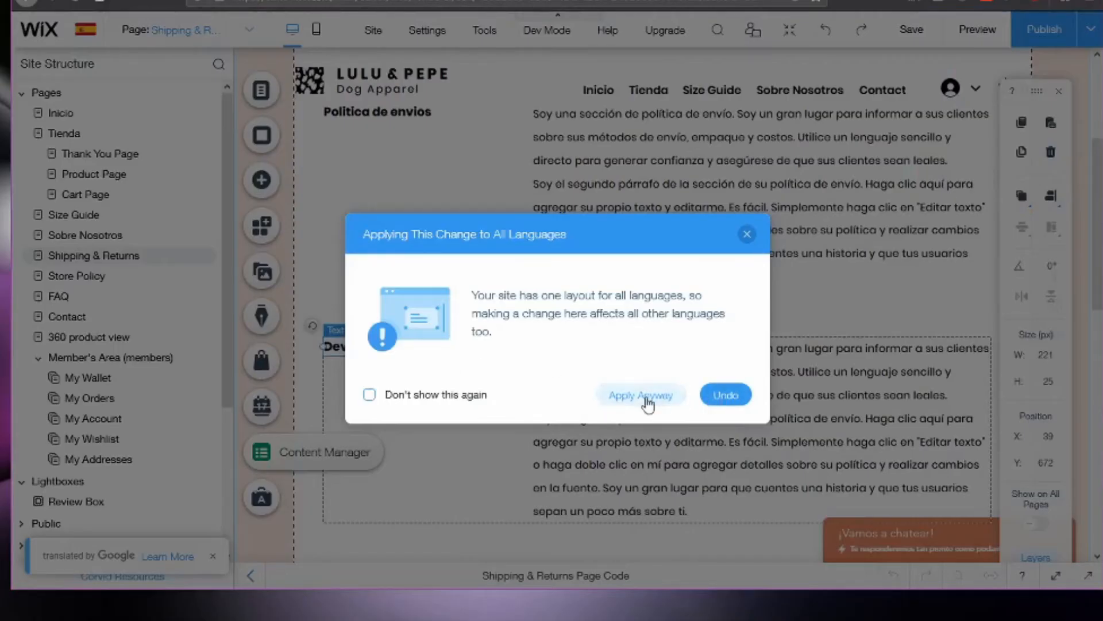
click(643, 398)
Look over the Spanish Shipping & Returns page from its title down to the return and exchange policy.
click(587, 408)
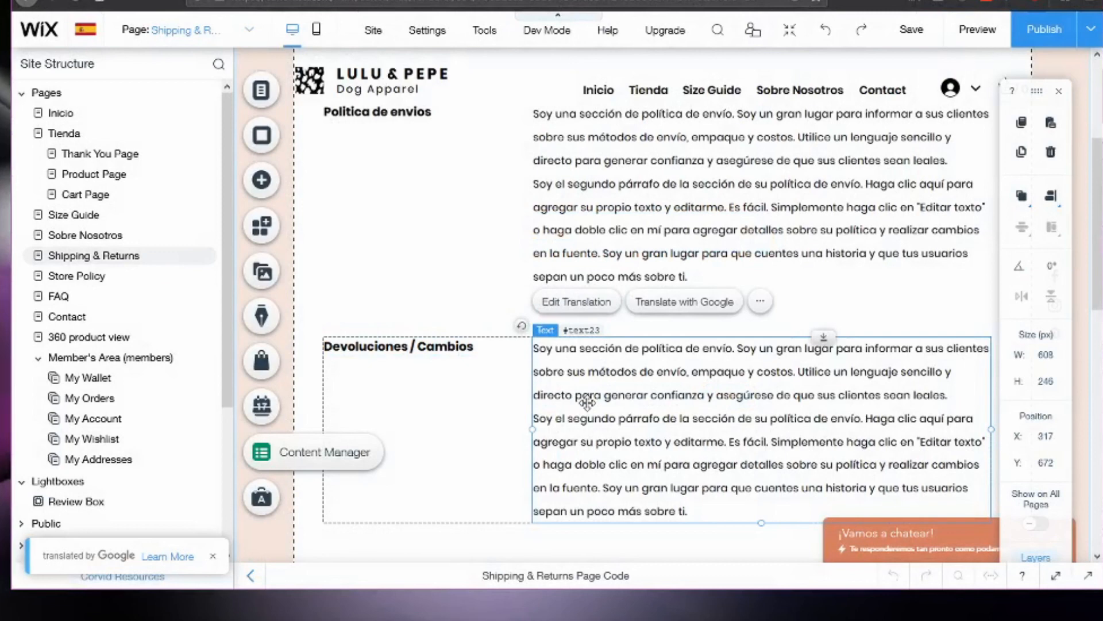
scroll(586, 401, up, 5)
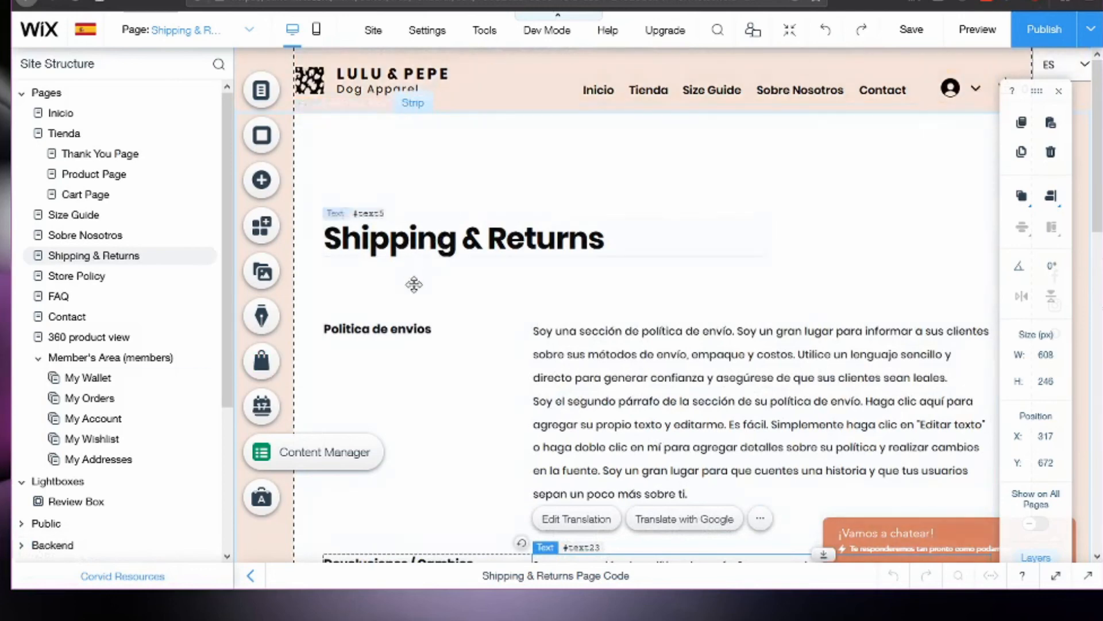
scroll(617, 421, down, 4)
scroll(617, 421, down, 7)
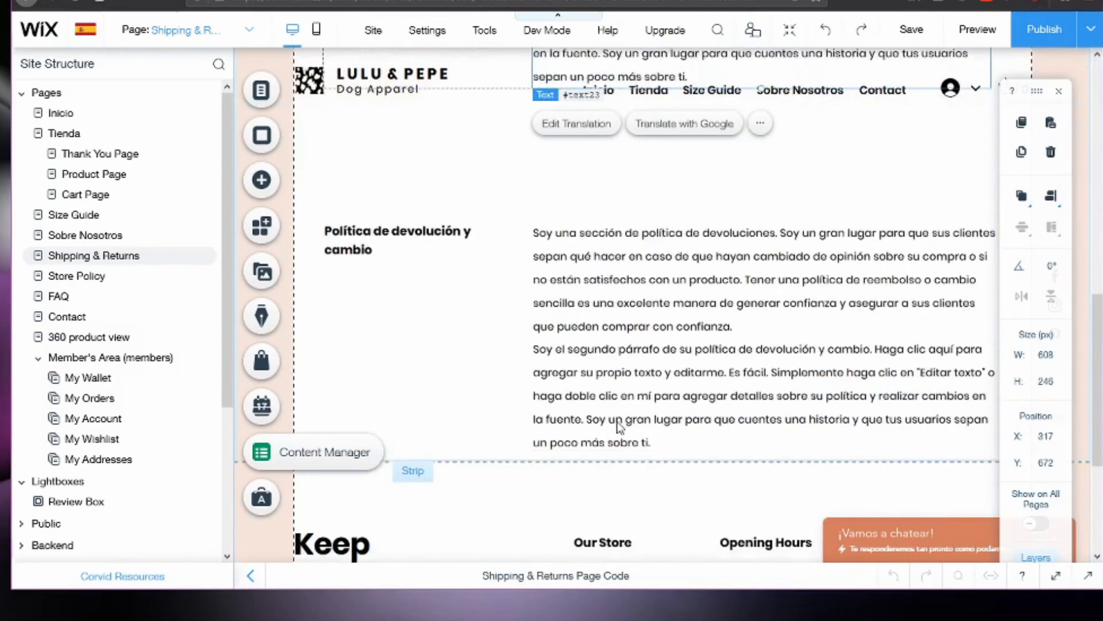